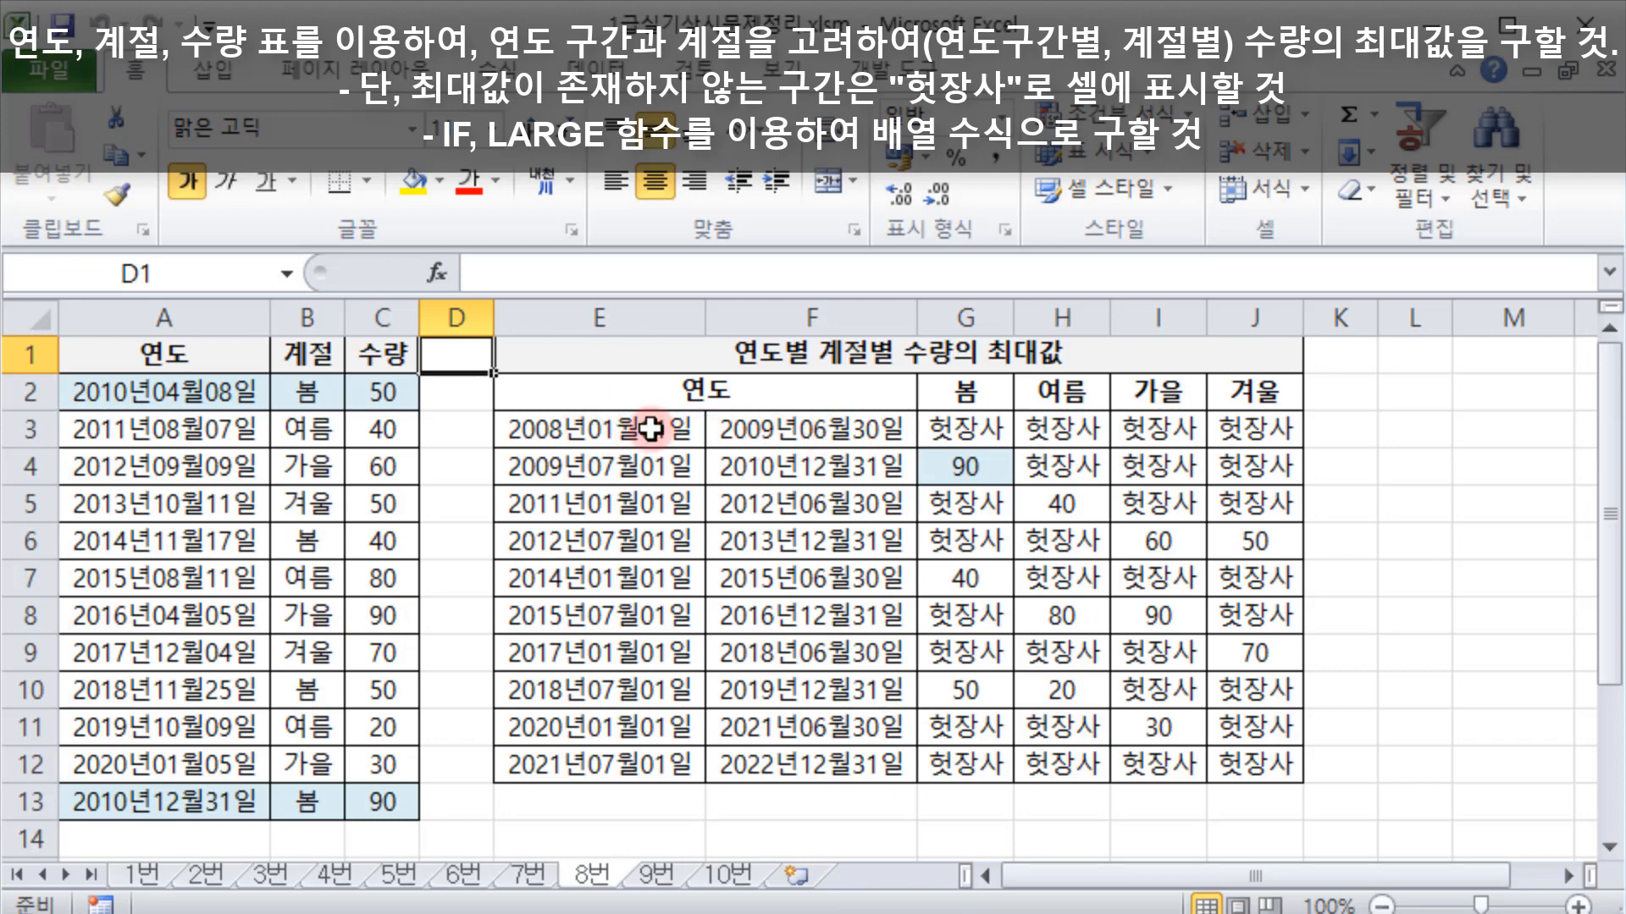
Step: Examine the date range E3:F3, season headers G2:J2, source cells B2, C2 and C13, and the result in G4
{"action": "left_click_drag", "start_coordinate": [610, 428], "coordinate": [755, 426]}
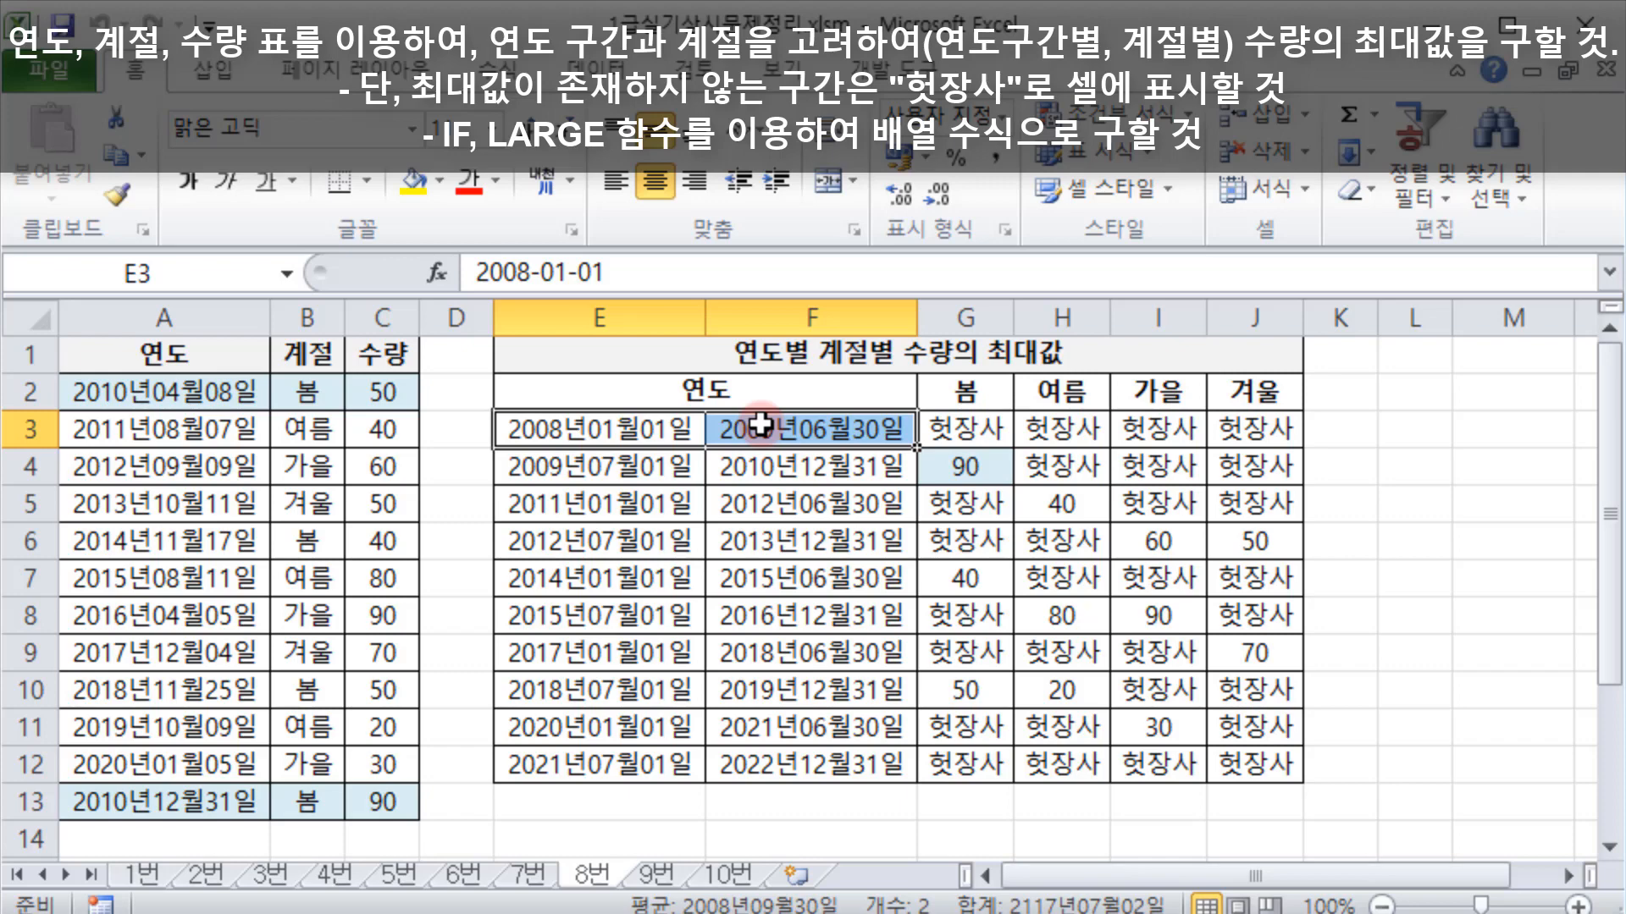
{"action": "left_click_drag", "start_coordinate": [951, 388], "coordinate": [1245, 388]}
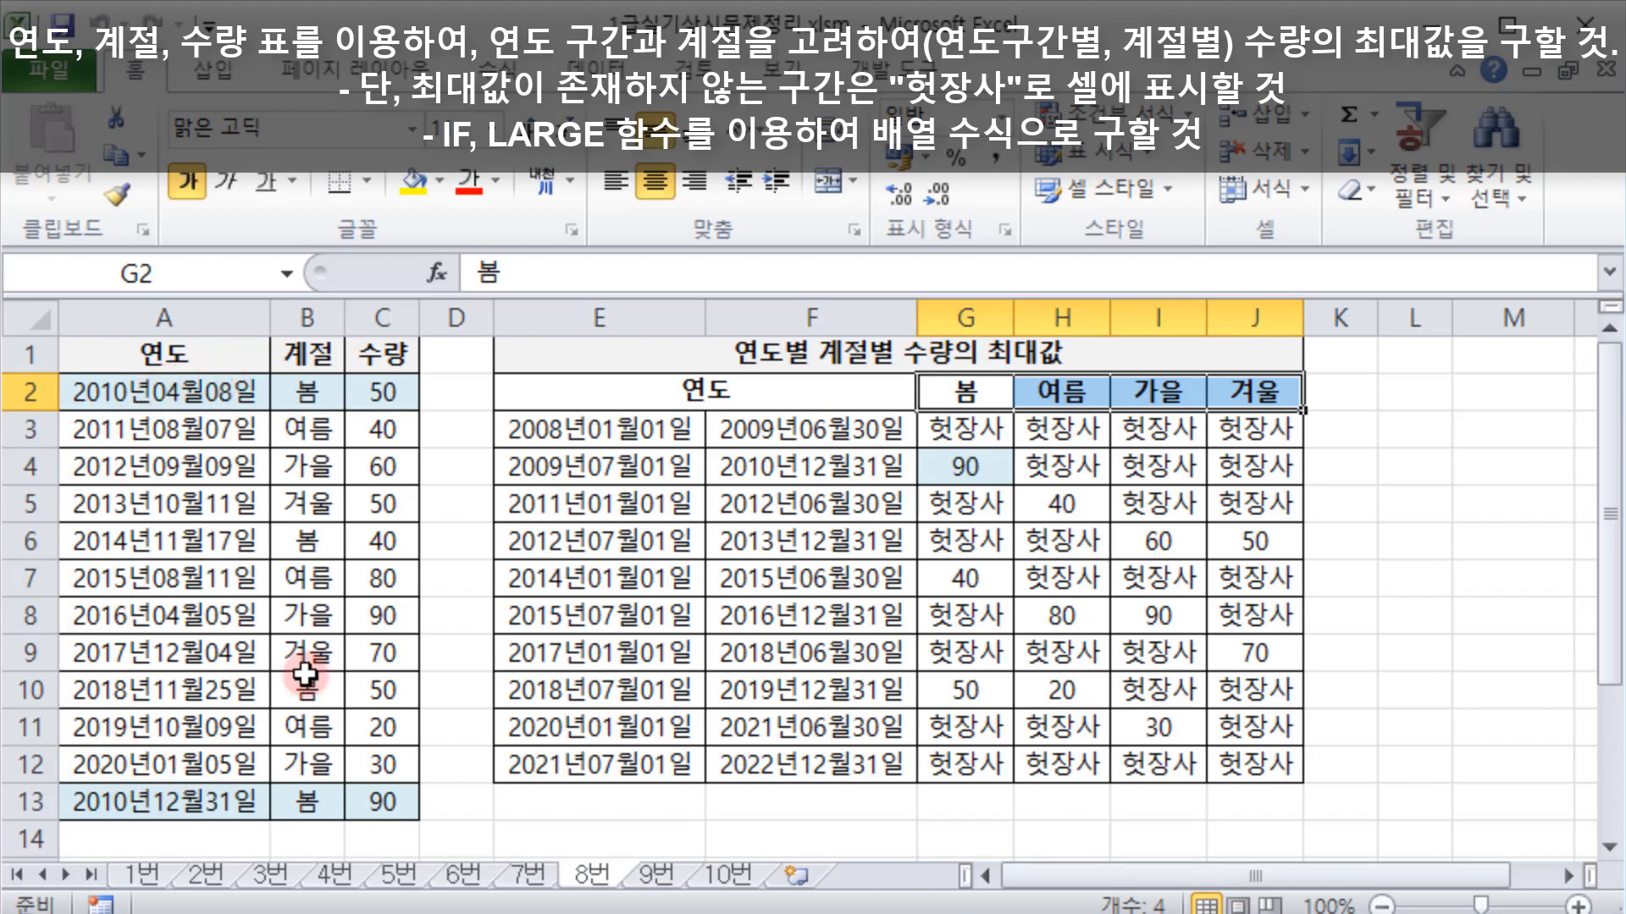
{"action": "left_click_drag", "start_coordinate": [622, 430], "coordinate": [771, 428]}
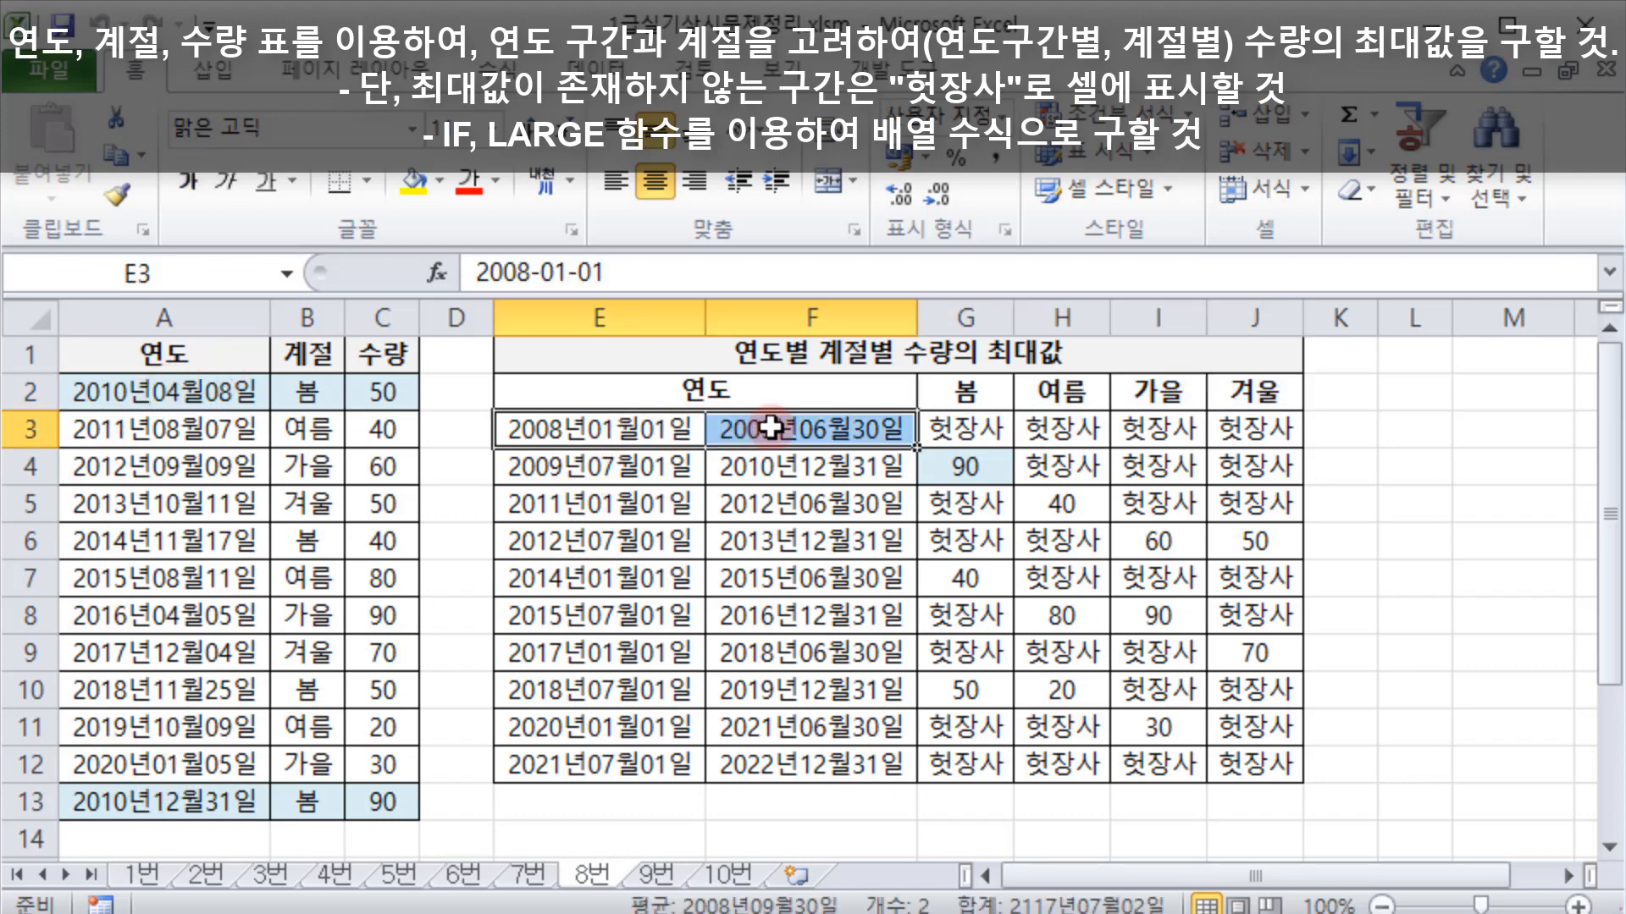
{"action": "left_click", "coordinate": [308, 394]}
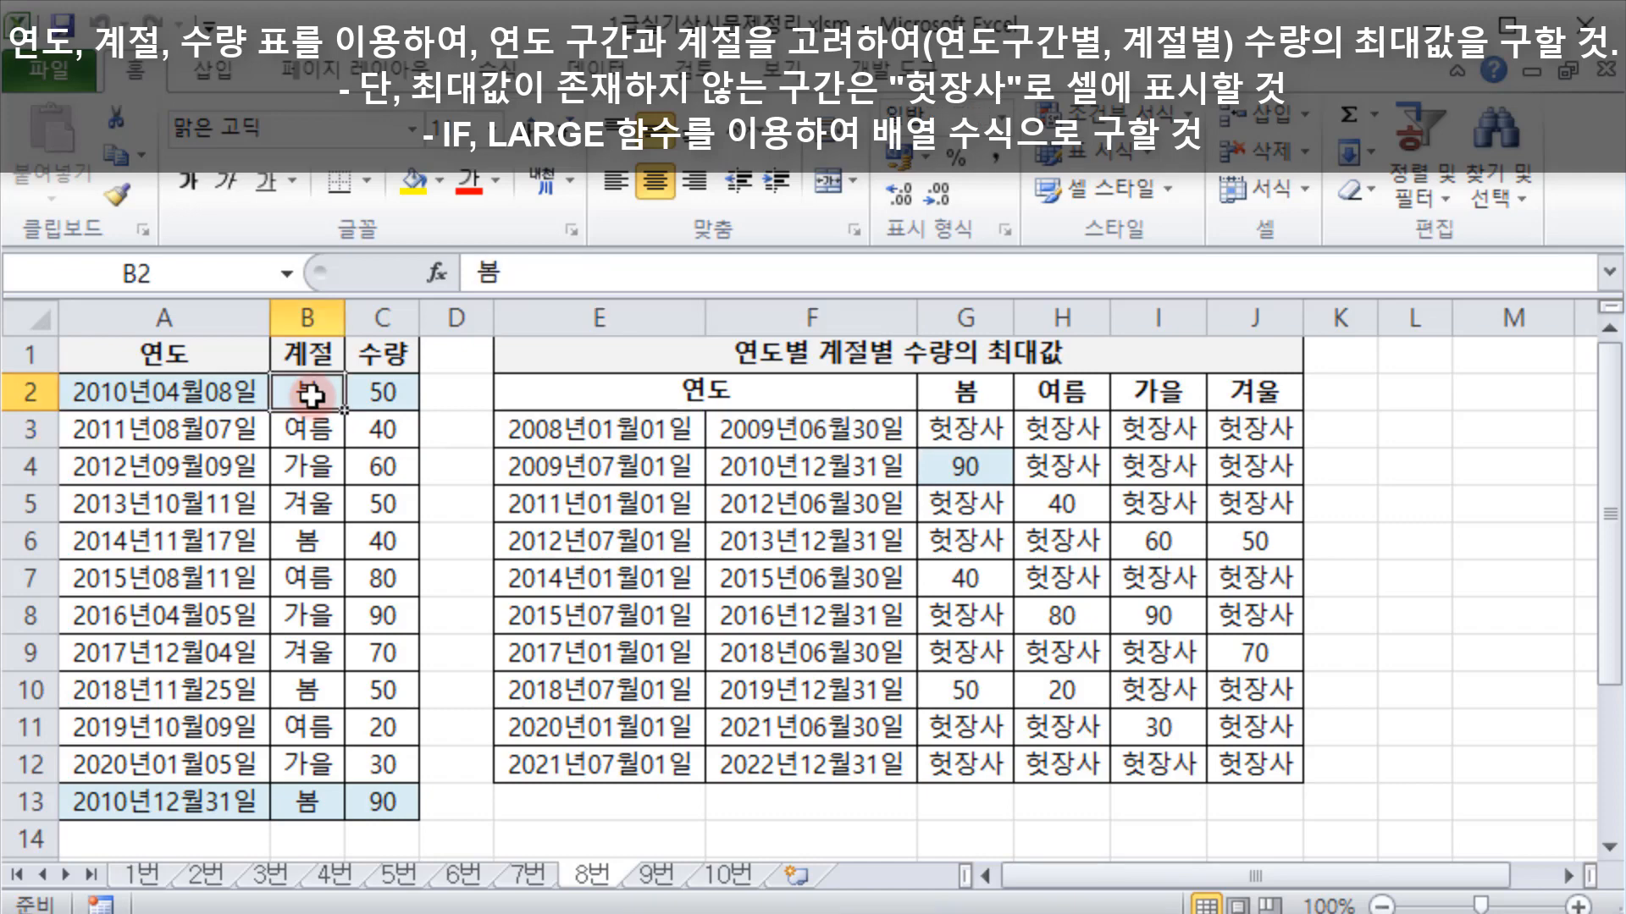
{"action": "left_click", "coordinate": [967, 394]}
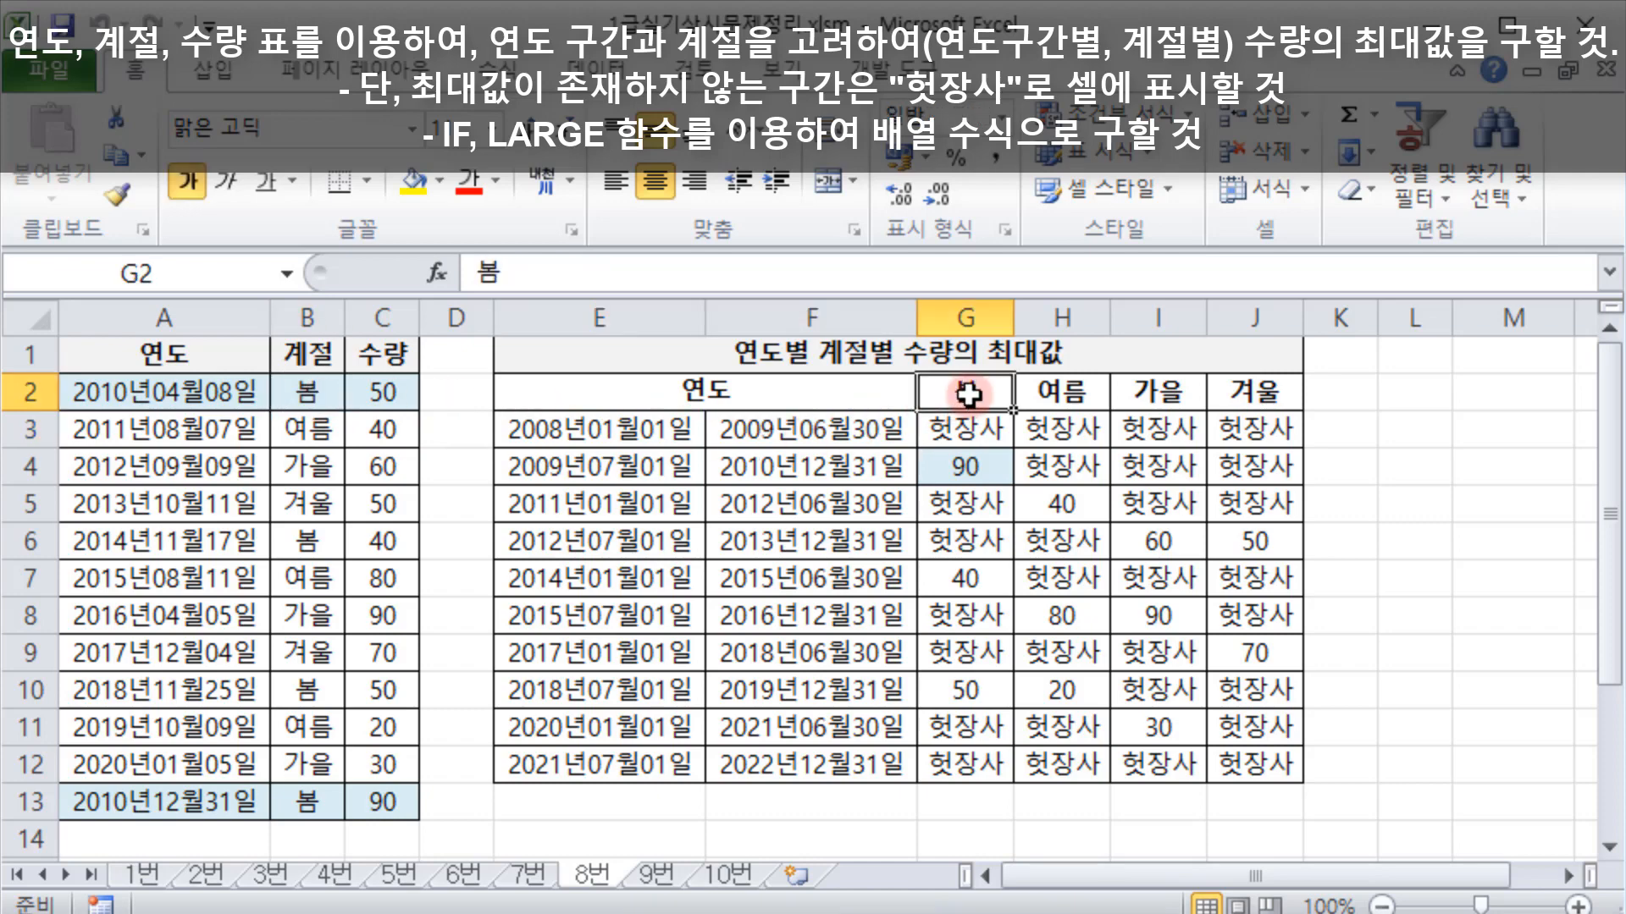
{"action": "left_click", "coordinate": [385, 394]}
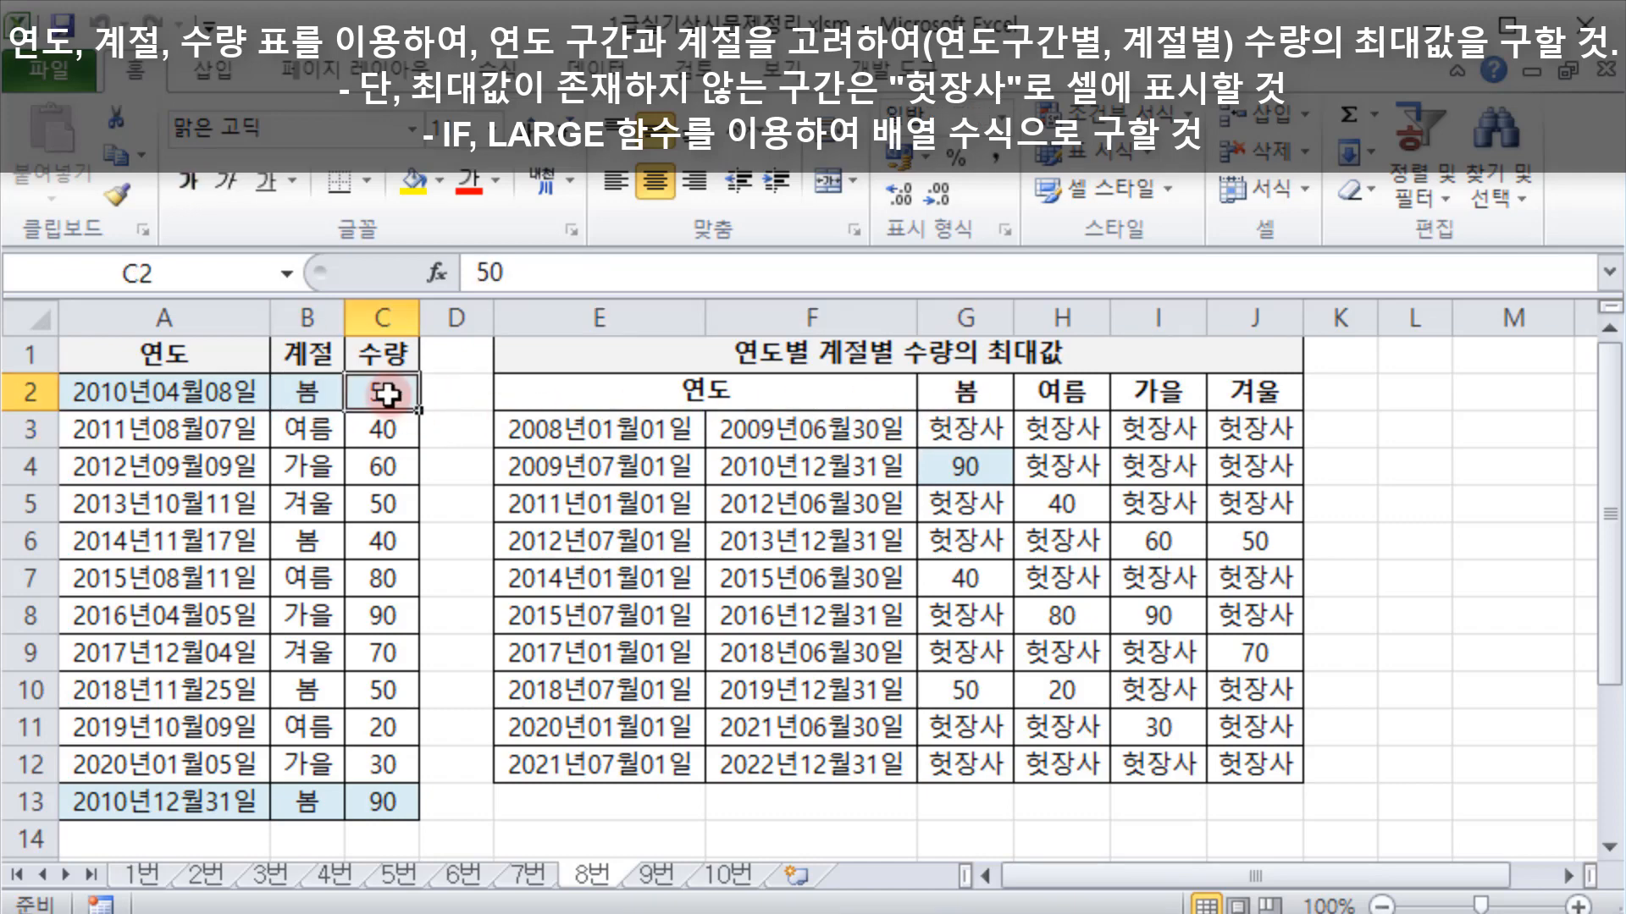
{"action": "left_click", "coordinate": [382, 804]}
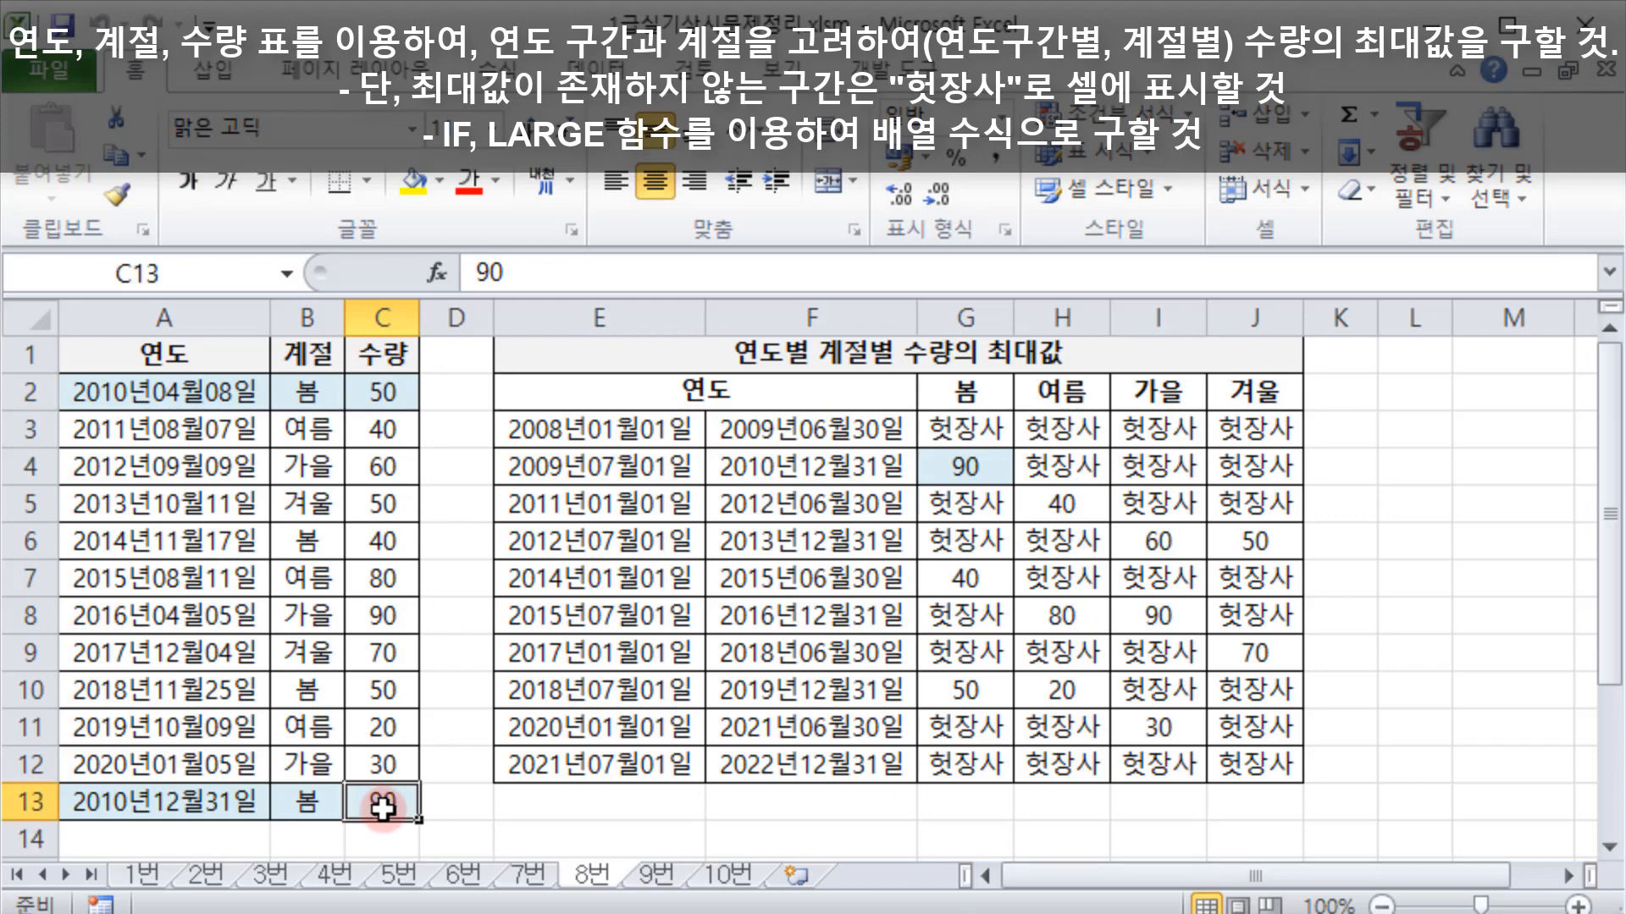
{"action": "left_click", "coordinate": [956, 474]}
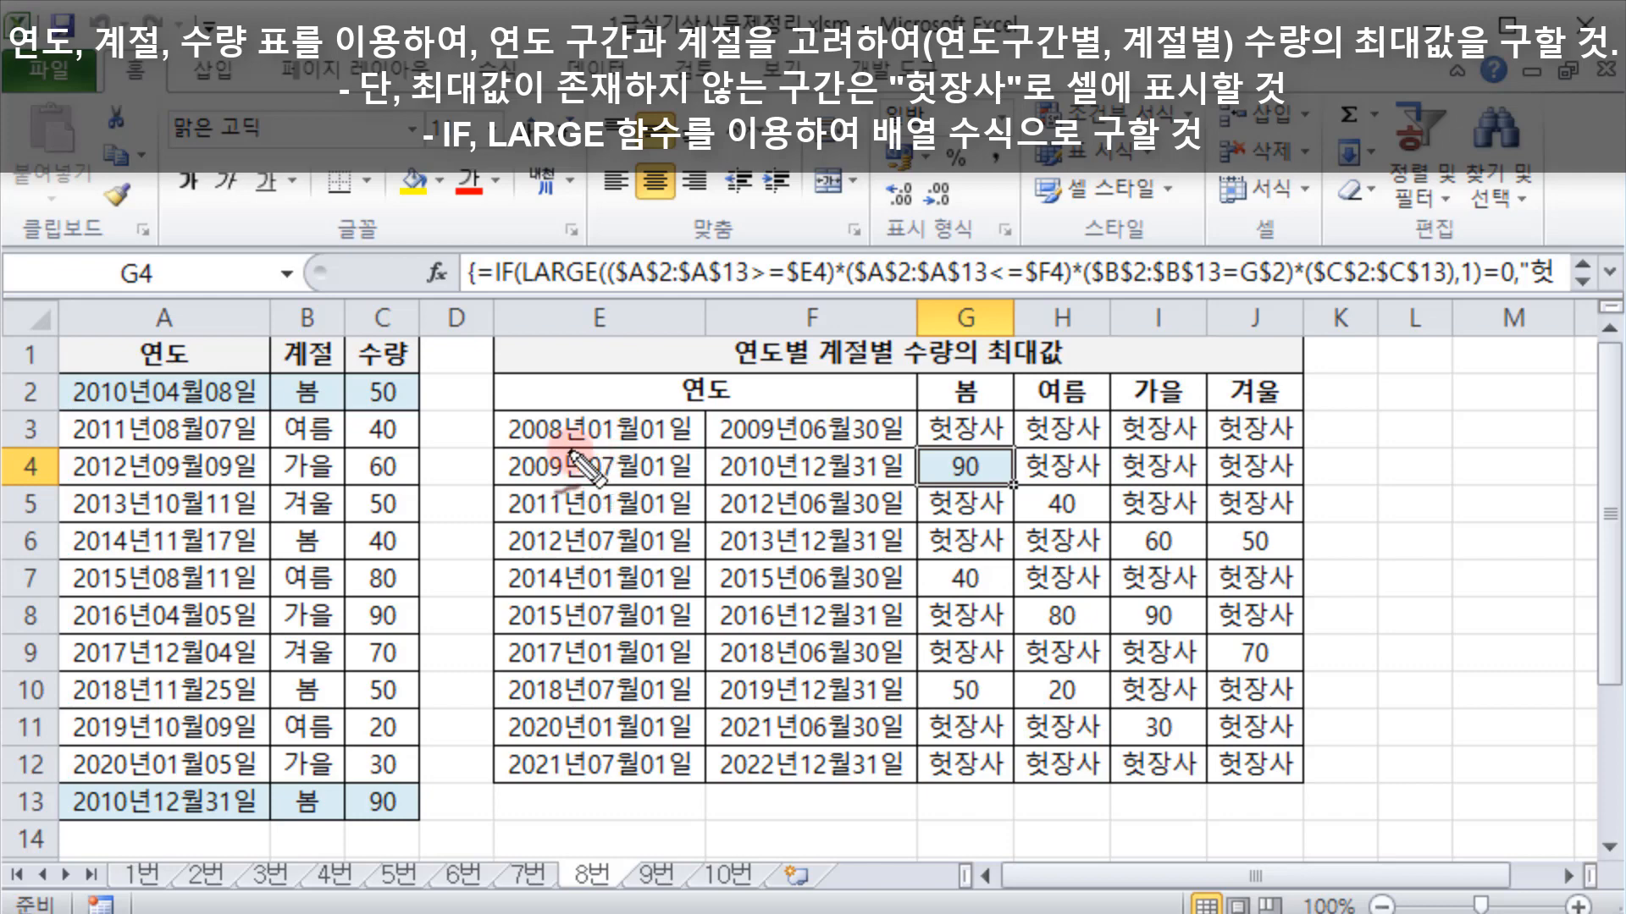
Step: Circle the source dates, season and quantity cells, first date range, season headers and G4 in red, and clear the markings
{"action": "mouse_move", "coordinate": [608, 455]}
{"action": "left_mouse_down"}
{"action": "mouse_move", "coordinate": [519, 461]}
{"action": "mouse_move", "coordinate": [559, 390]}
{"action": "mouse_move", "coordinate": [720, 423]}
{"action": "left_mouse_up"}
{"action": "mouse_move", "coordinate": [114, 356]}
{"action": "left_mouse_down"}
{"action": "mouse_move", "coordinate": [68, 457]}
{"action": "mouse_move", "coordinate": [53, 699]}
{"action": "mouse_move", "coordinate": [254, 829]}
{"action": "mouse_move", "coordinate": [267, 495]}
{"action": "mouse_move", "coordinate": [199, 372]}
{"action": "mouse_move", "coordinate": [106, 360]}
{"action": "left_mouse_up"}
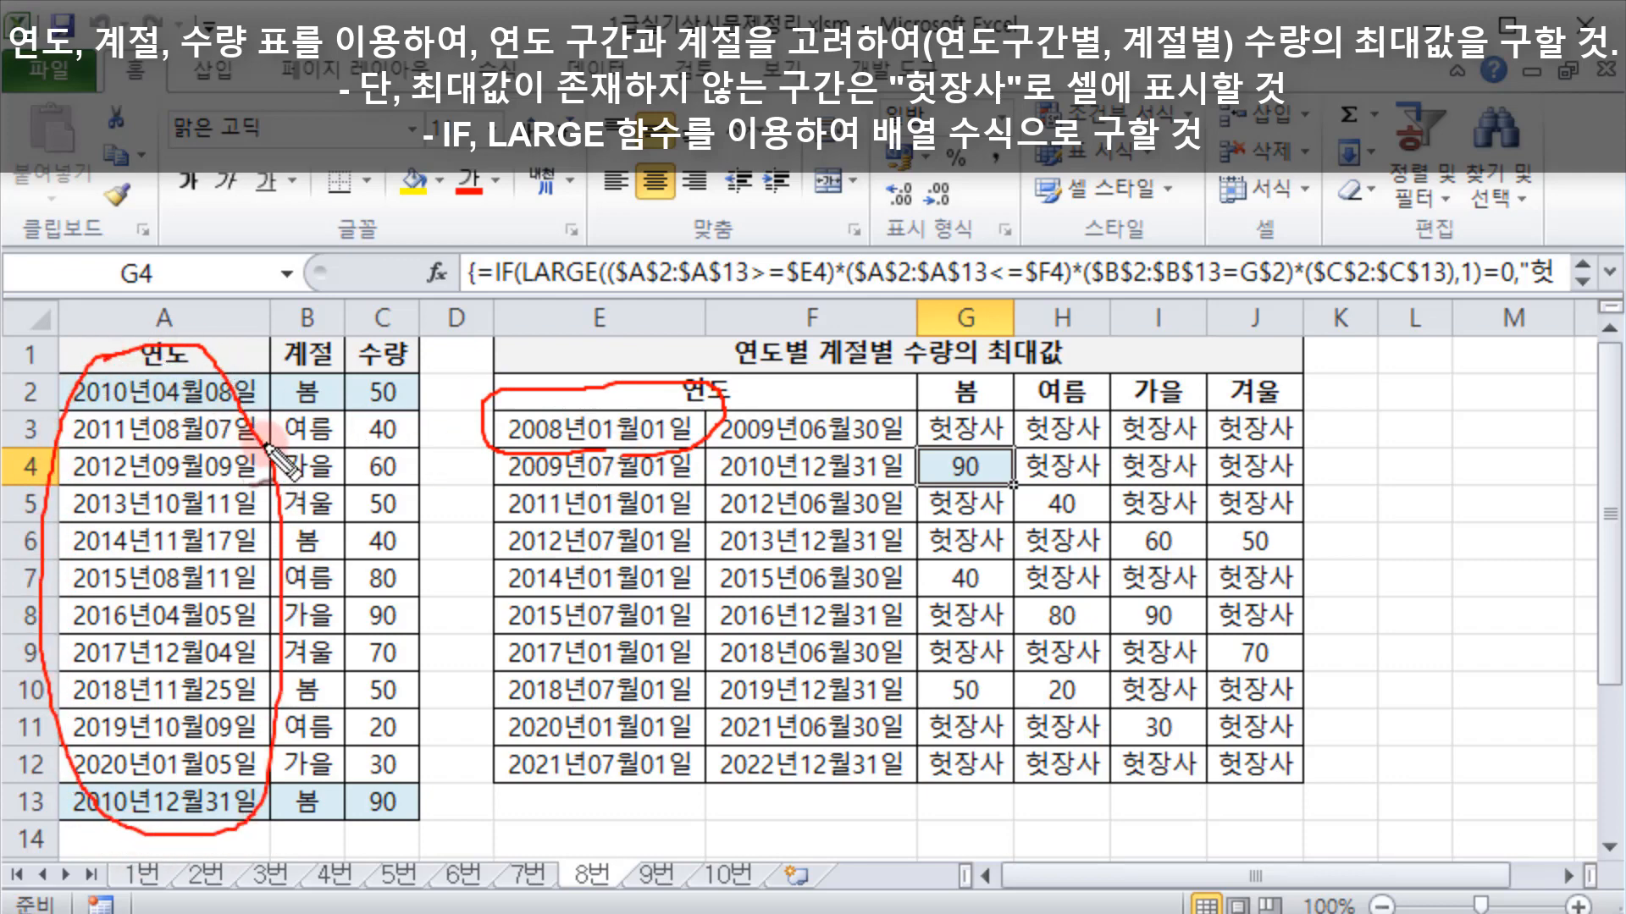
{"action": "mouse_move", "coordinate": [804, 385]}
{"action": "left_mouse_down"}
{"action": "mouse_move", "coordinate": [715, 461]}
{"action": "mouse_move", "coordinate": [884, 456]}
{"action": "mouse_move", "coordinate": [838, 366]}
{"action": "mouse_move", "coordinate": [813, 464]}
{"action": "left_mouse_up"}
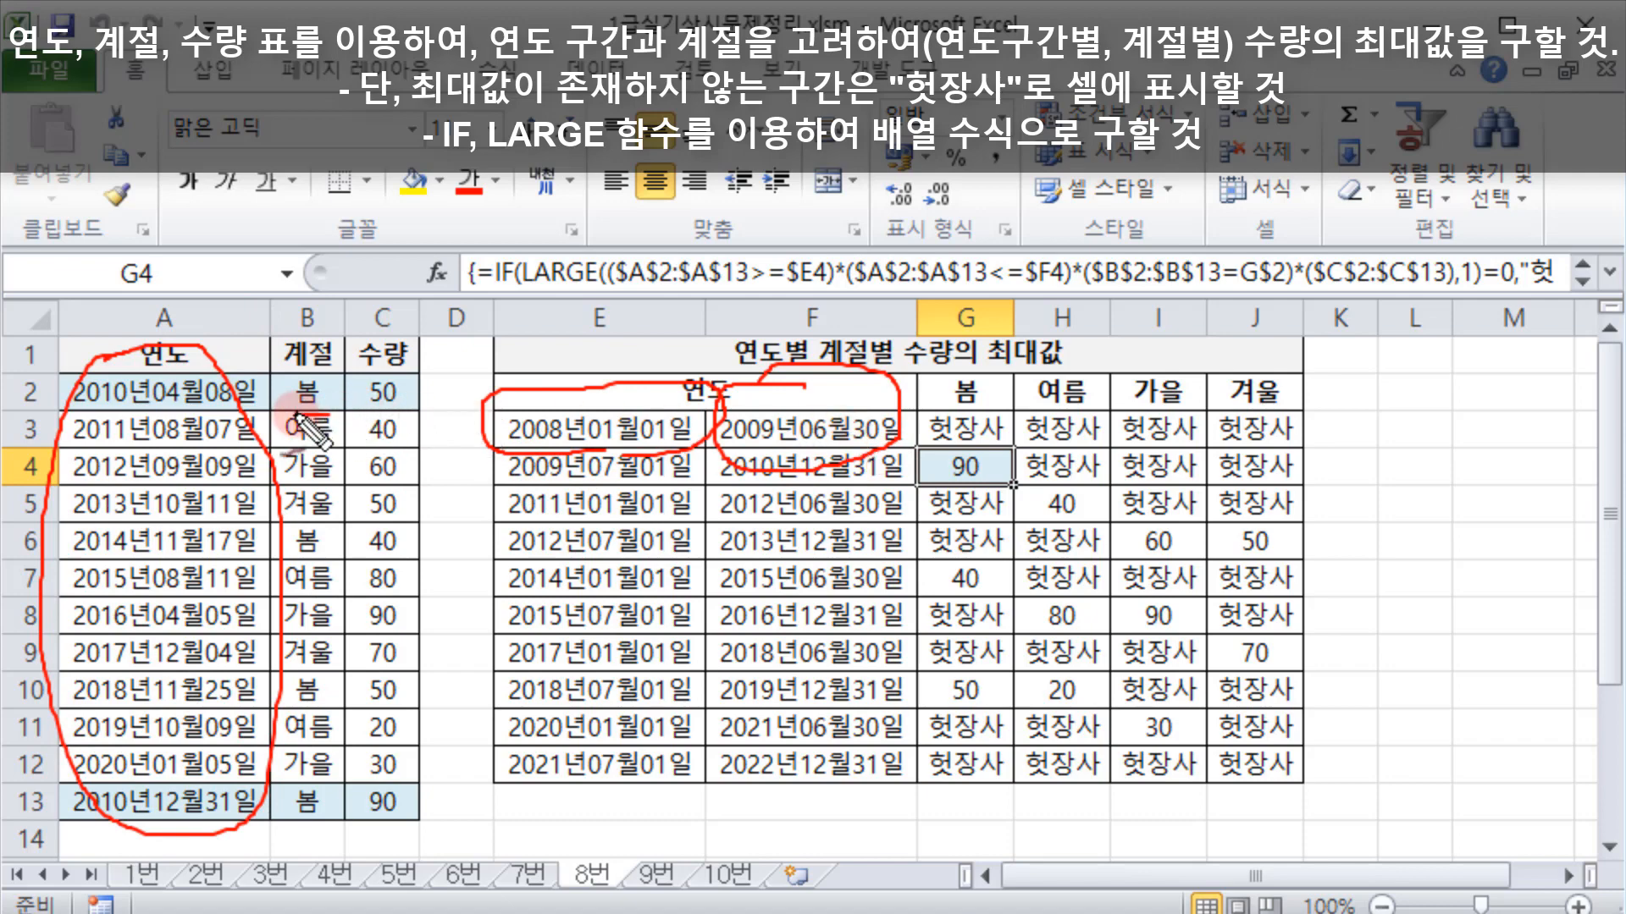
{"action": "mouse_move", "coordinate": [334, 415]}
{"action": "left_mouse_down"}
{"action": "mouse_move", "coordinate": [329, 374]}
{"action": "mouse_move", "coordinate": [315, 421]}
{"action": "left_mouse_up"}
{"action": "mouse_move", "coordinate": [949, 405]}
{"action": "left_mouse_down"}
{"action": "mouse_move", "coordinate": [910, 383]}
{"action": "mouse_move", "coordinate": [1297, 398]}
{"action": "left_mouse_up"}
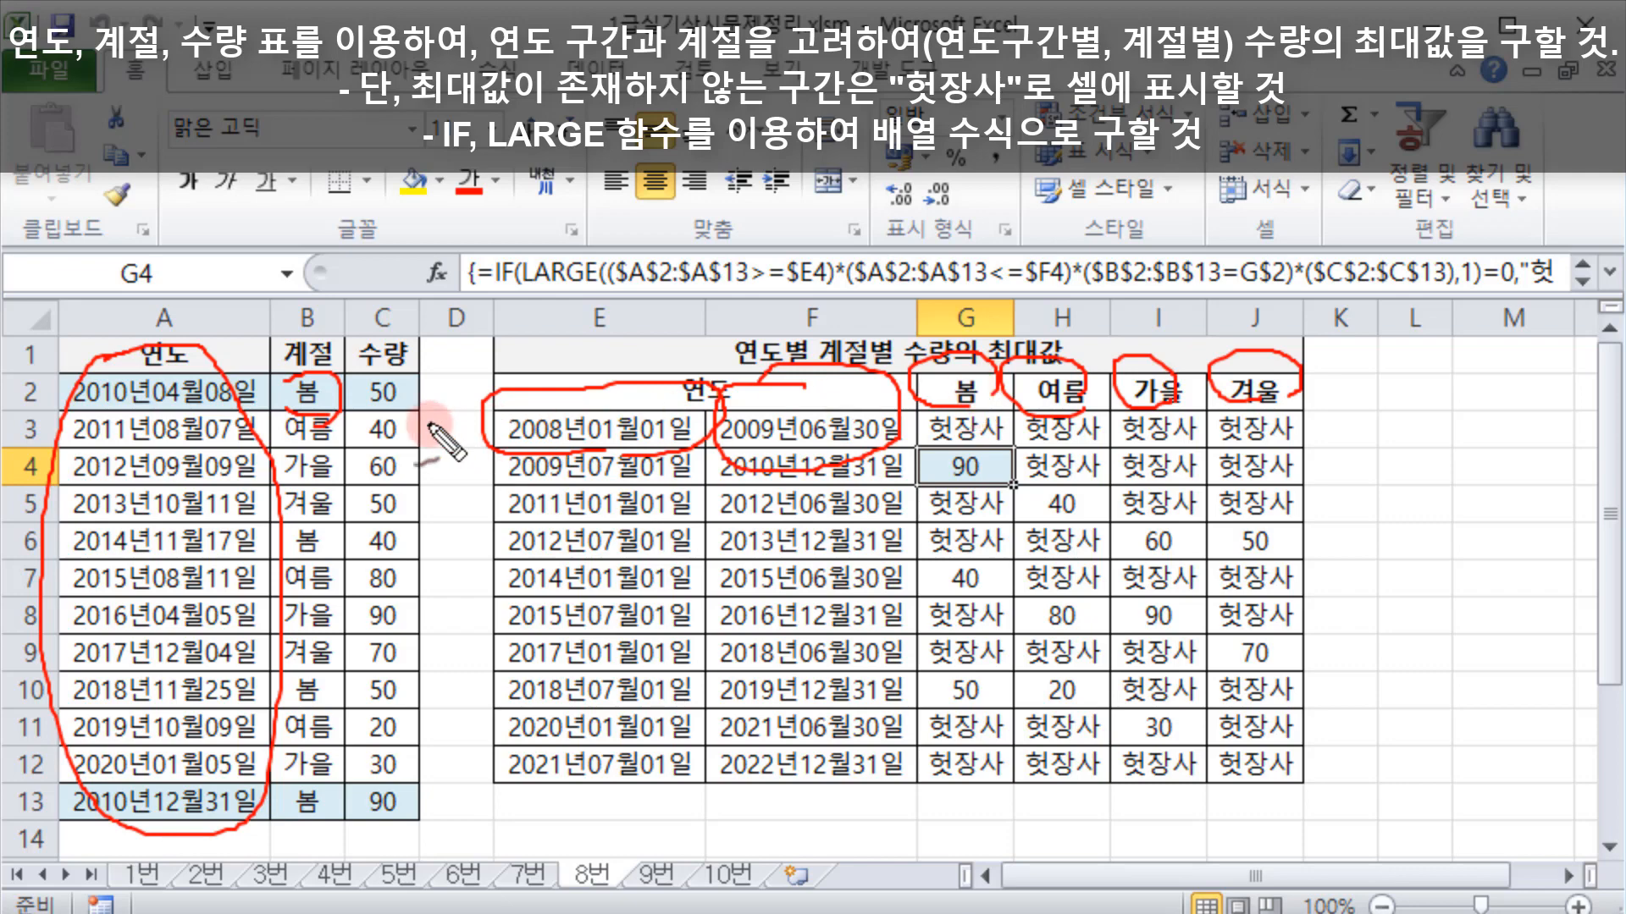
{"action": "mouse_move", "coordinate": [398, 408]}
{"action": "left_mouse_down"}
{"action": "mouse_move", "coordinate": [369, 382]}
{"action": "mouse_move", "coordinate": [421, 416]}
{"action": "left_mouse_up"}
{"action": "mouse_move", "coordinate": [414, 772]}
{"action": "left_mouse_down"}
{"action": "mouse_move", "coordinate": [364, 787]}
{"action": "mouse_move", "coordinate": [372, 823]}
{"action": "mouse_move", "coordinate": [423, 796]}
{"action": "left_mouse_up"}
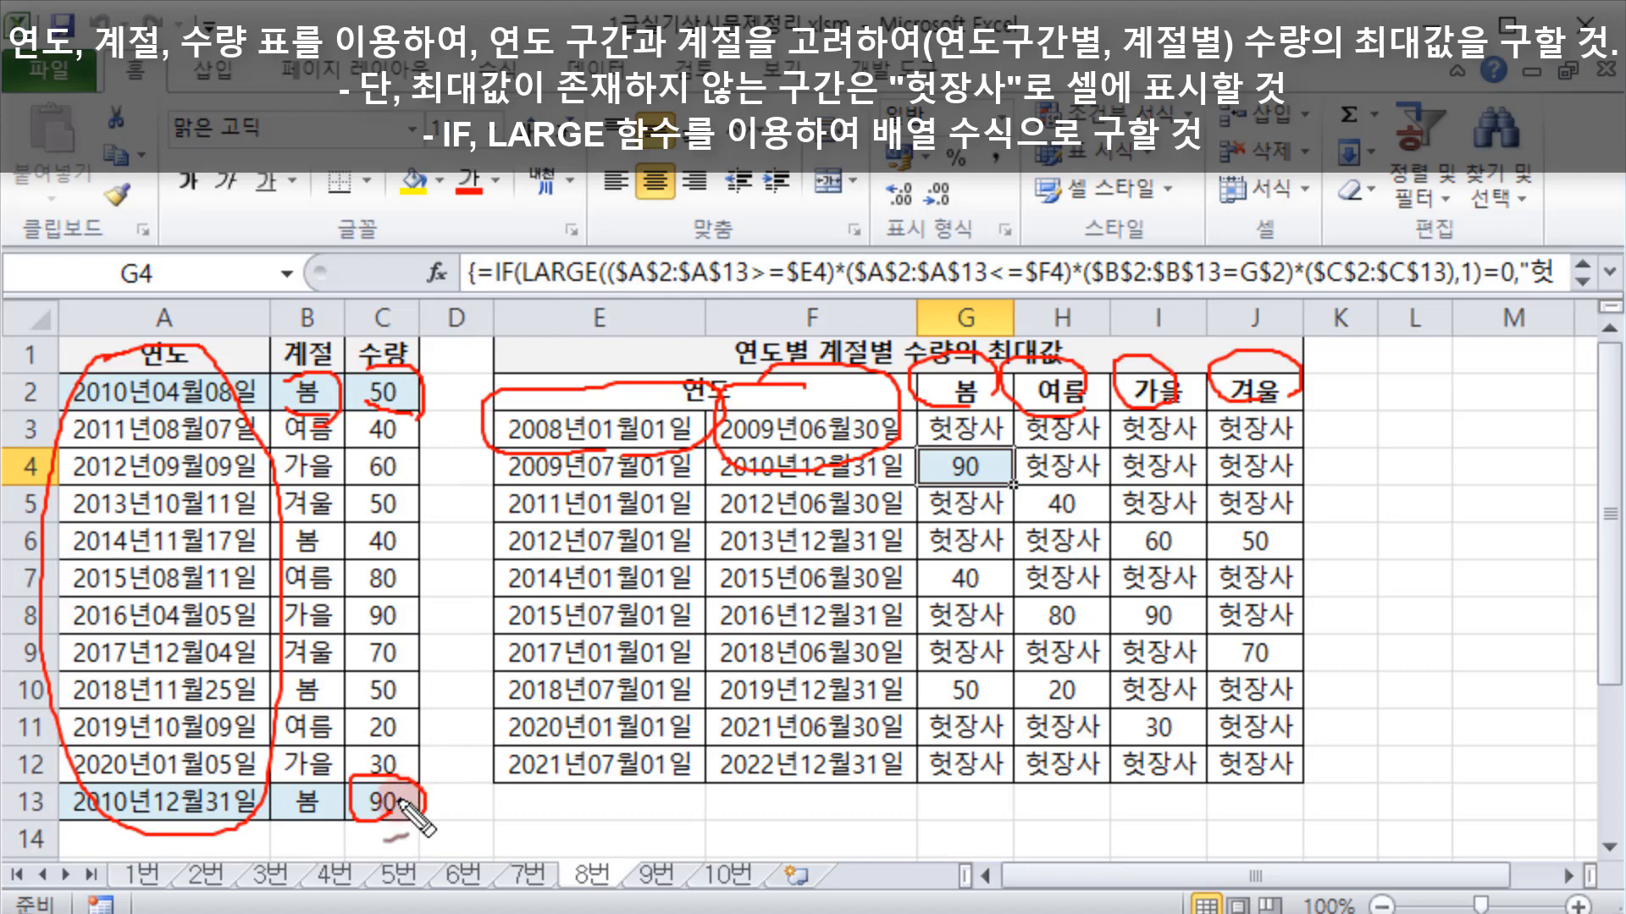
{"action": "mouse_move", "coordinate": [974, 479]}
{"action": "left_mouse_down"}
{"action": "mouse_move", "coordinate": [911, 500]}
{"action": "mouse_move", "coordinate": [1021, 474]}
{"action": "mouse_move", "coordinate": [967, 511]}
{"action": "left_mouse_up"}
{"action": "key", "text": "Escape"}
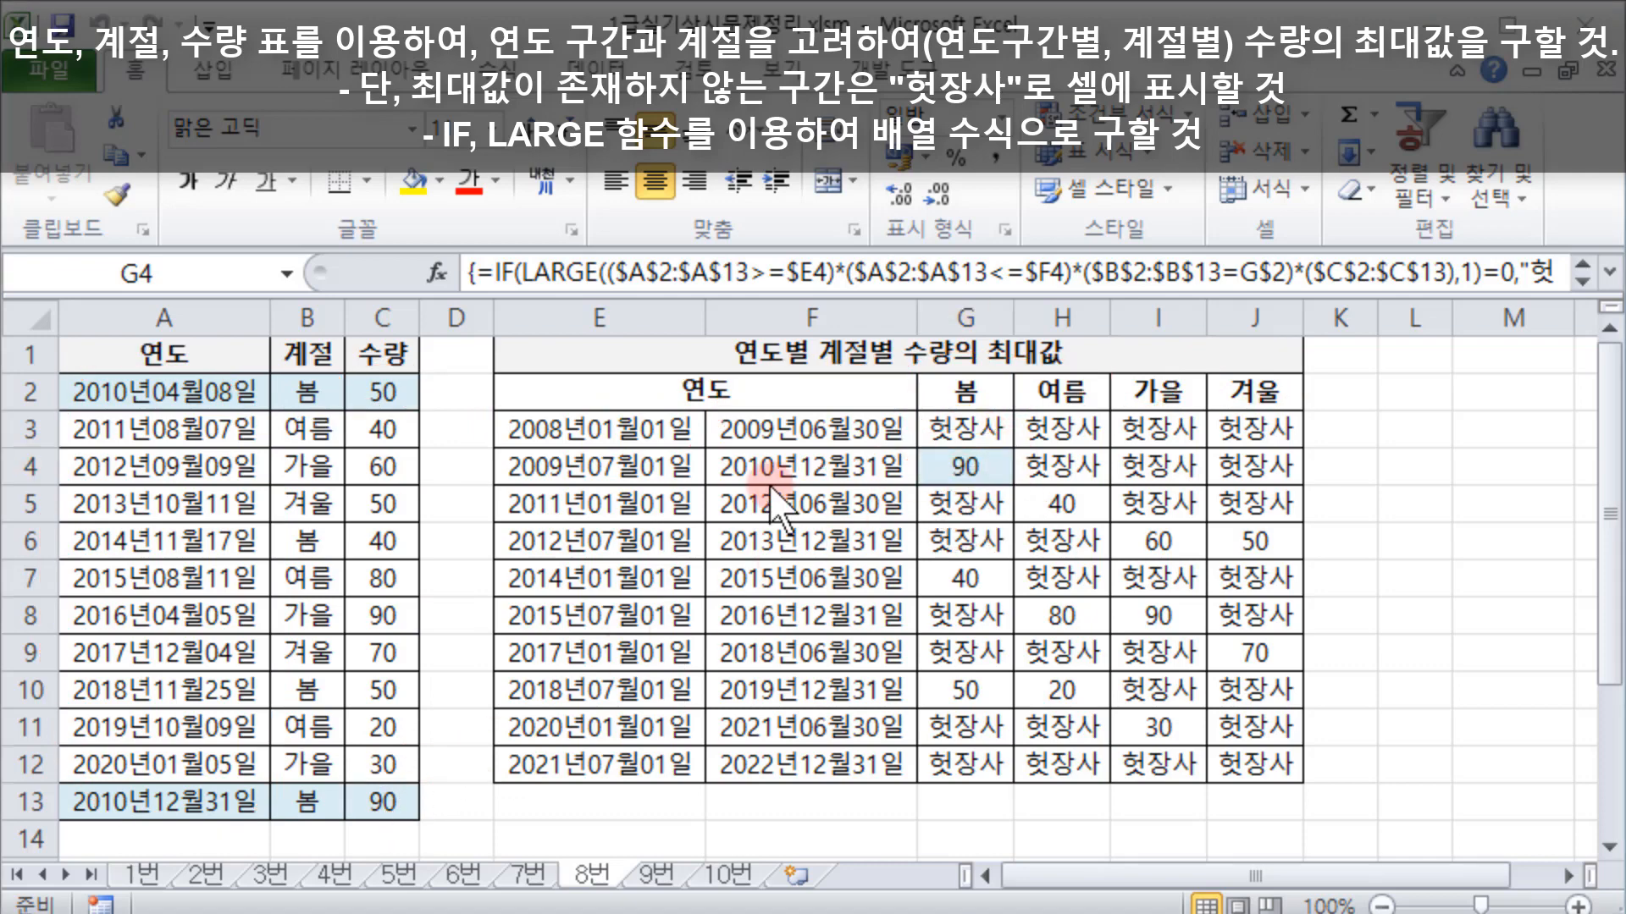
Step: Evaluate the two date conditions inside the second LARGE function of G3's formula, and leave the formula without saving
{"action": "left_click", "coordinate": [984, 423]}
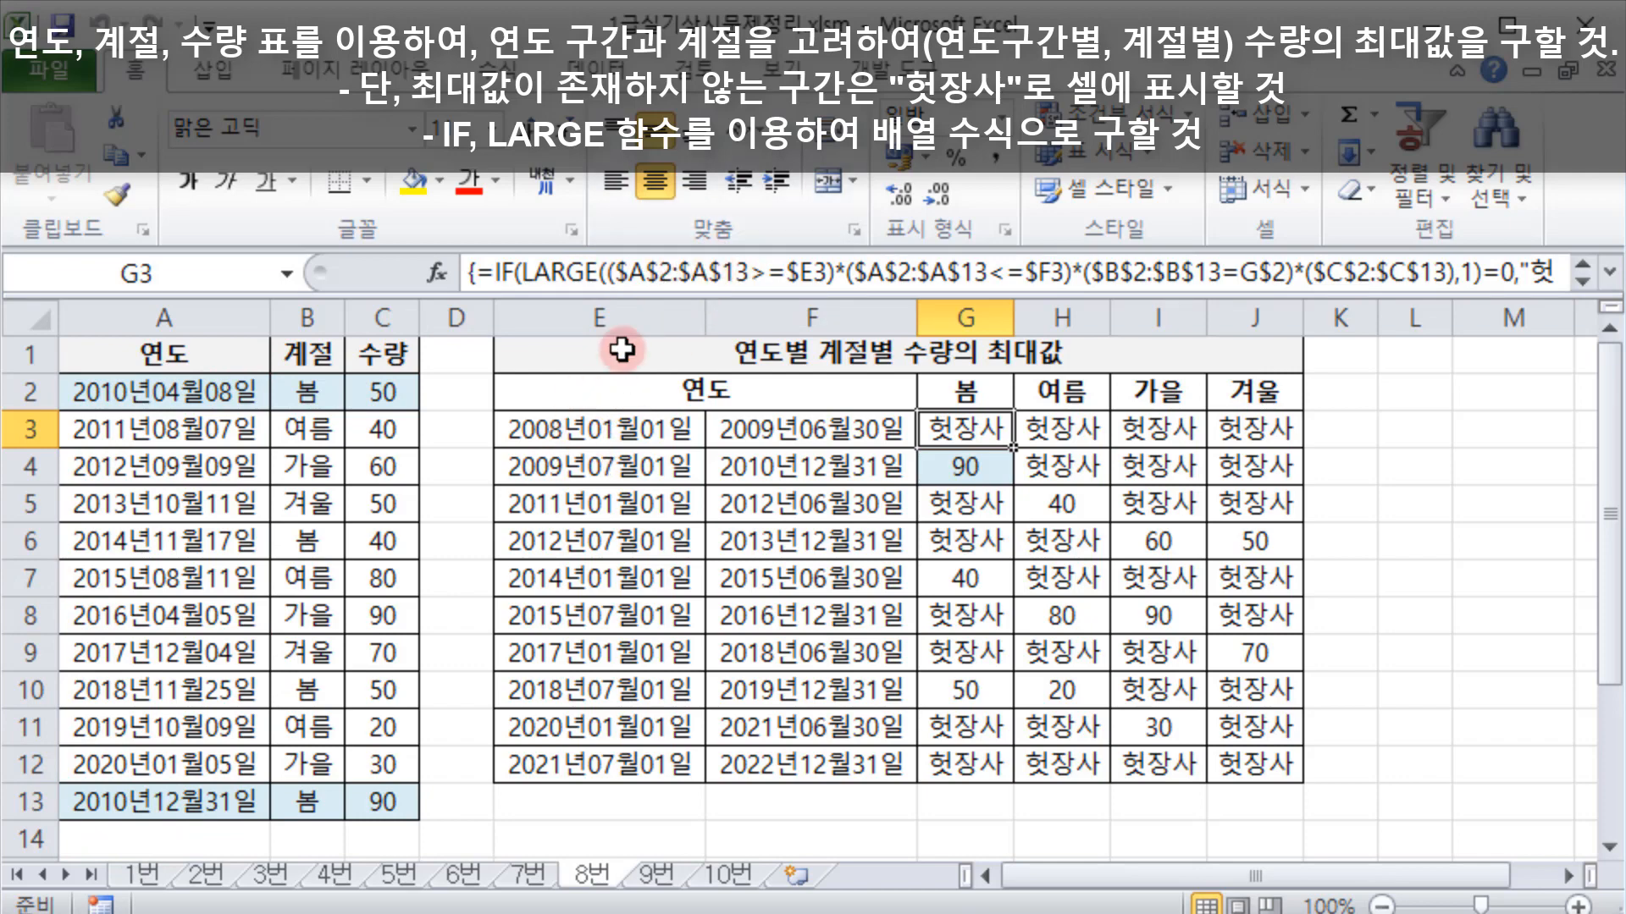
{"action": "left_click_drag", "start_coordinate": [607, 276], "coordinate": [1080, 271]}
{"action": "left_click", "coordinate": [641, 276]}
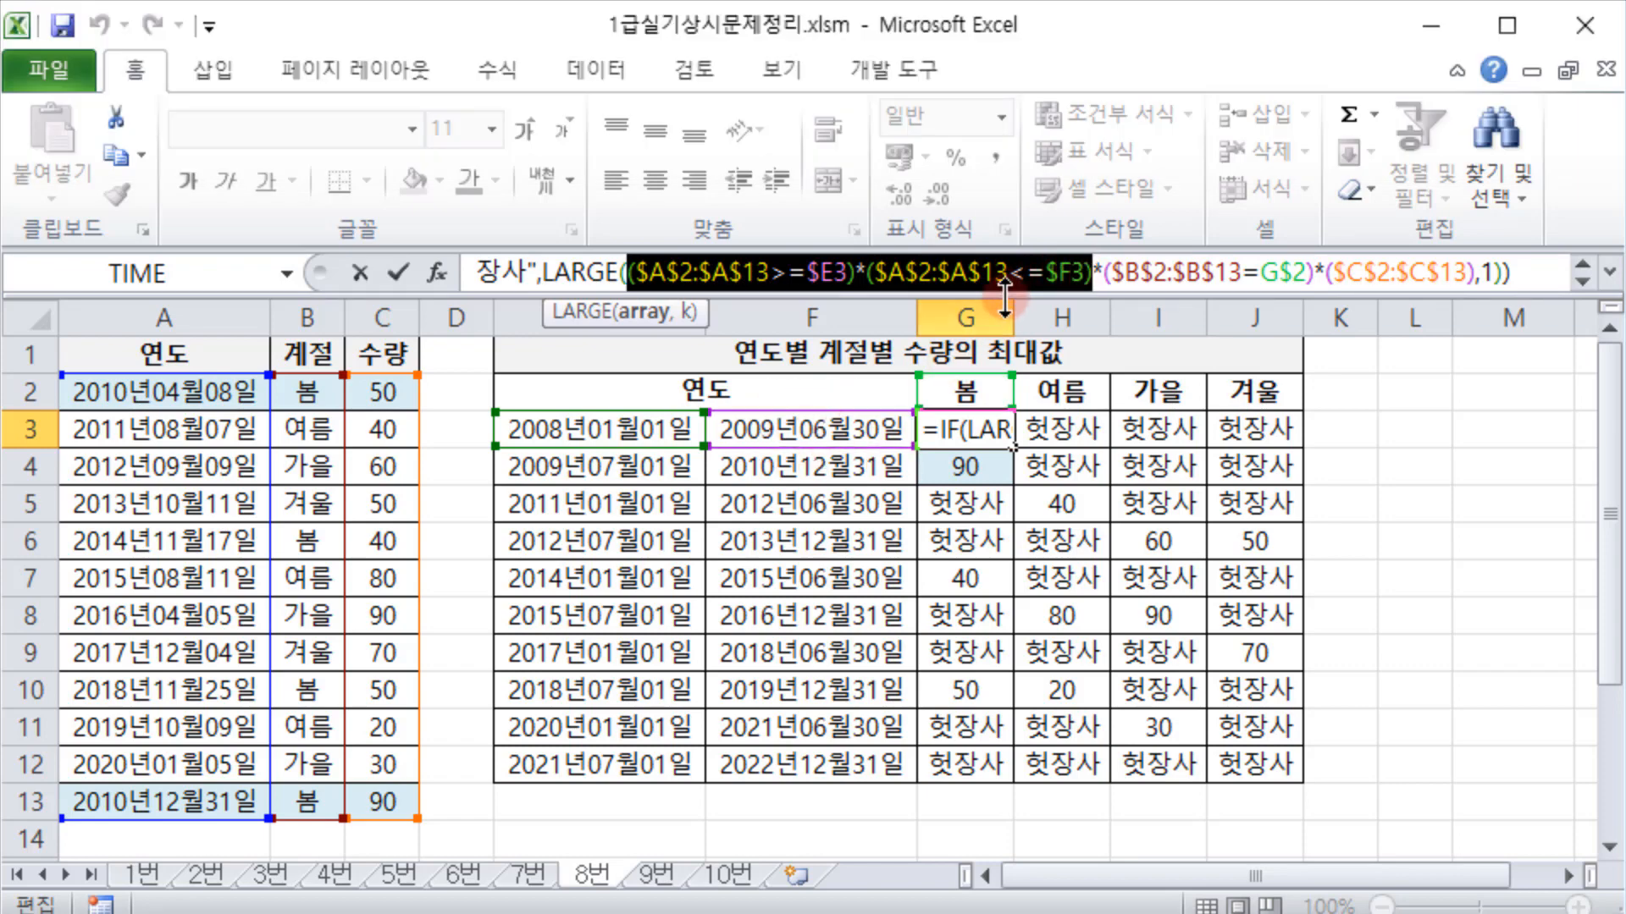
{"action": "key", "text": "F9"}
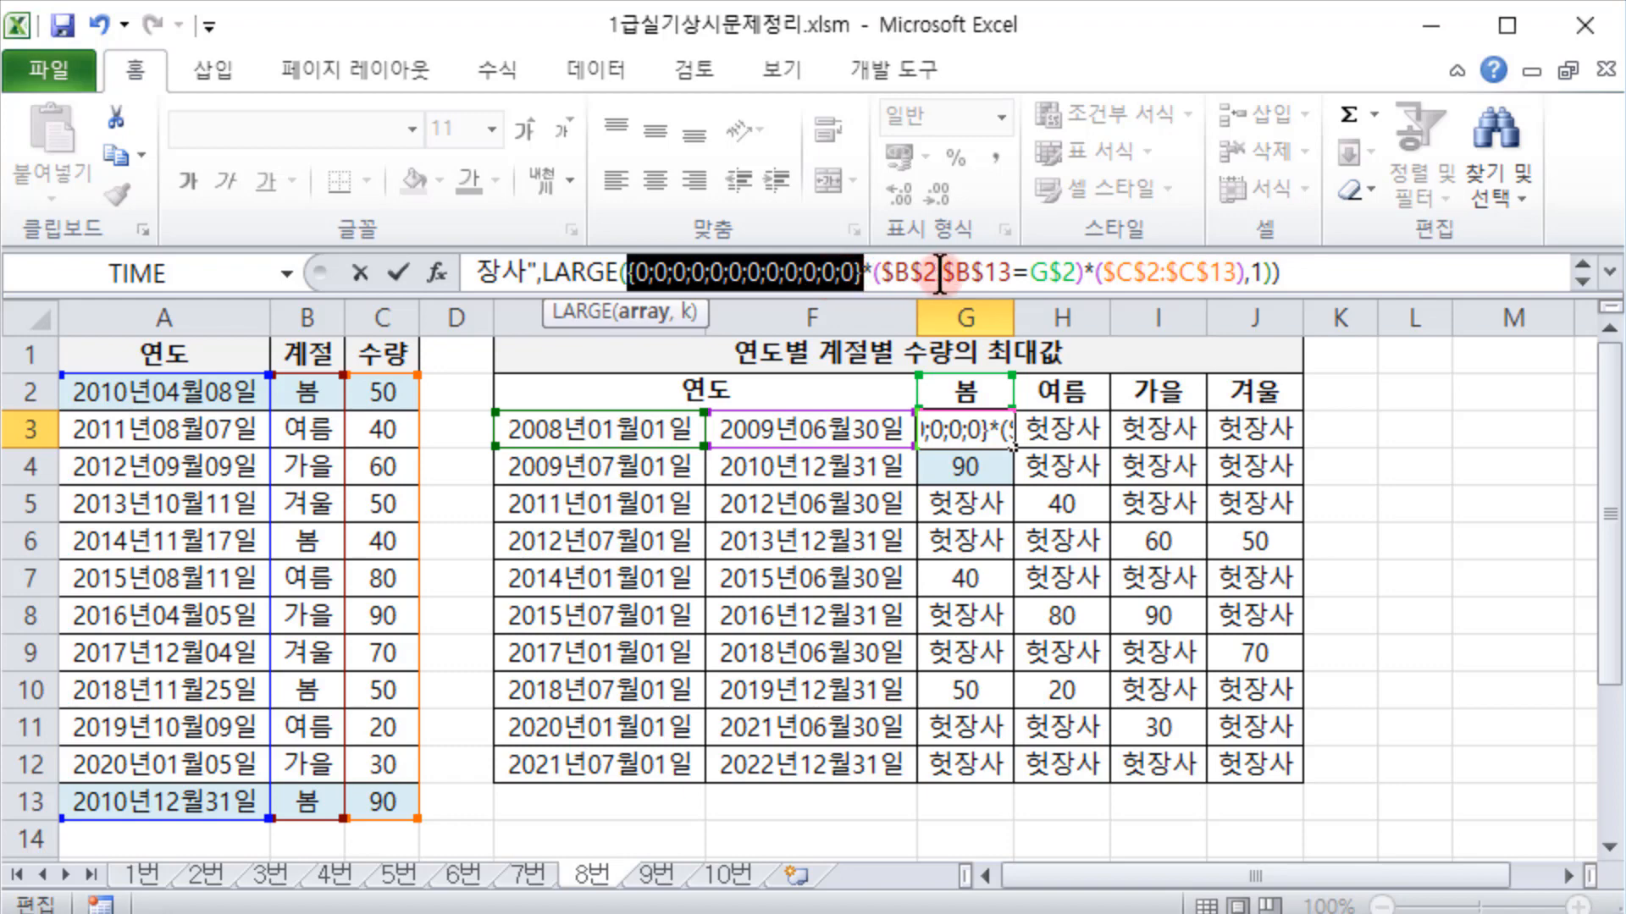
{"action": "key", "text": "Escape"}
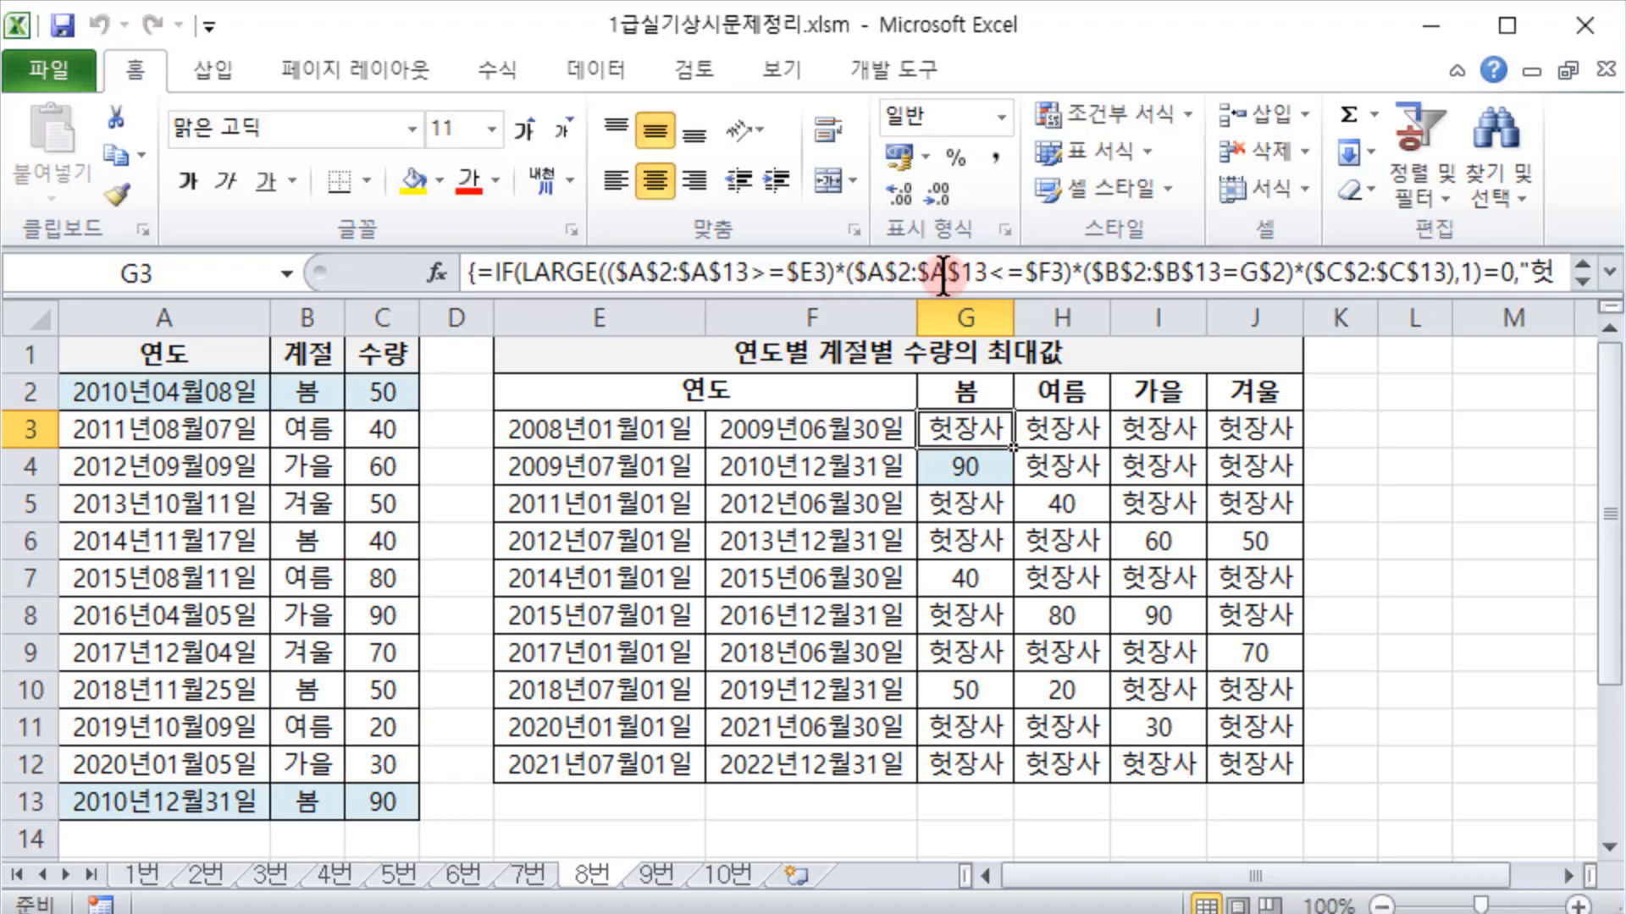
Step: Expand the formula bar to read G4's array formula, and compare the date range E4:F4 with the source dates in A2 and A13
{"action": "left_click", "coordinate": [959, 463]}
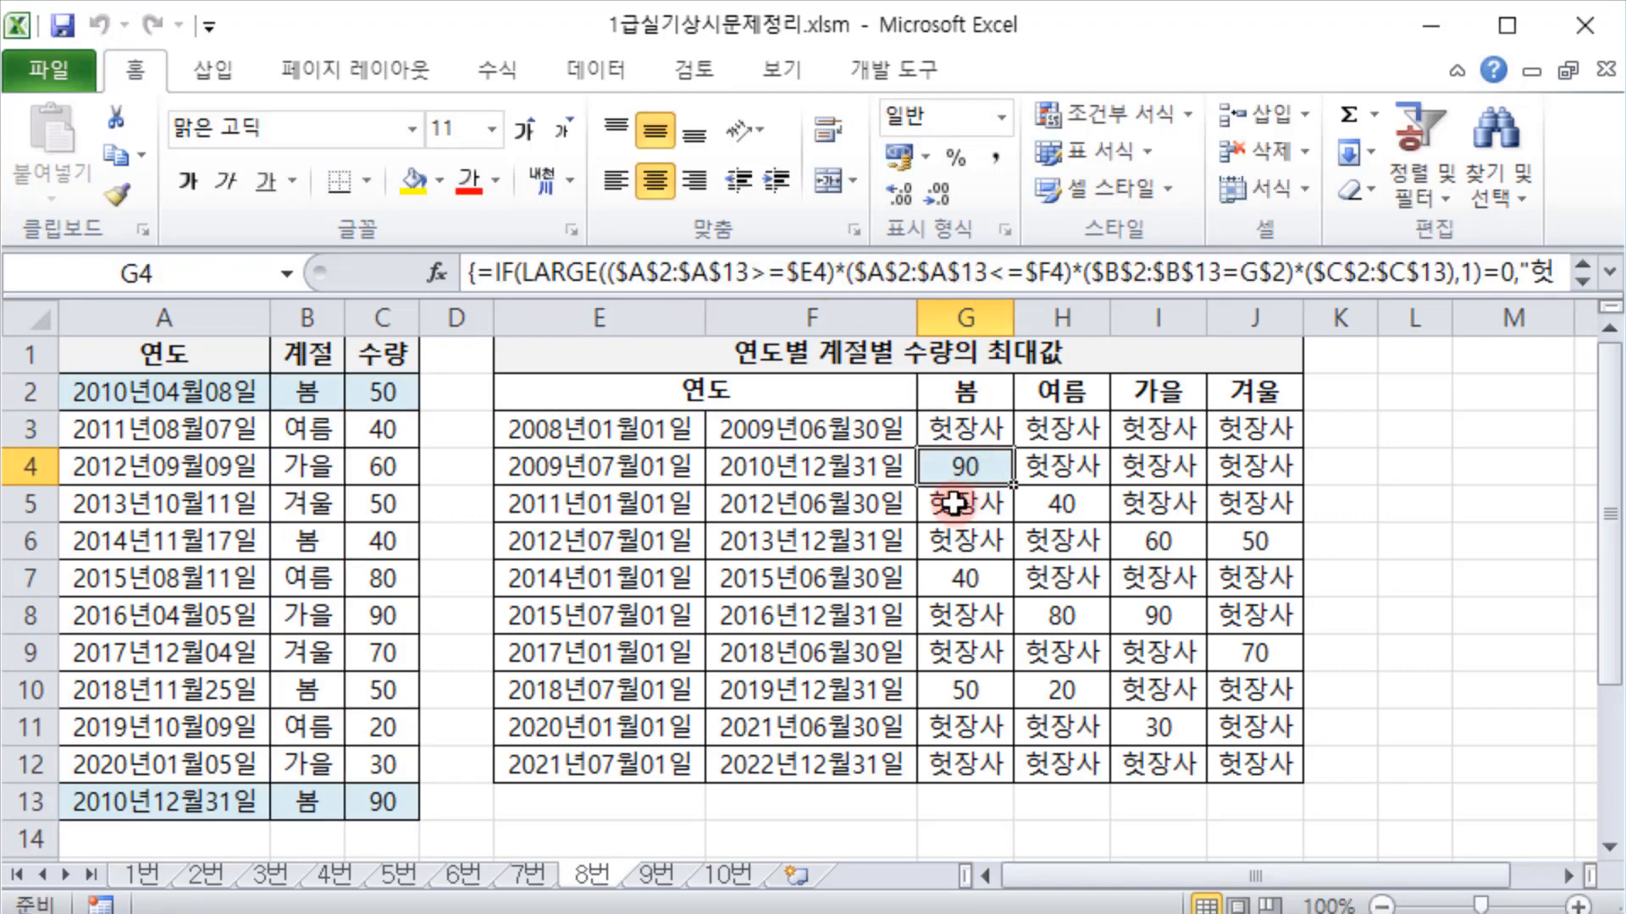
{"action": "left_click", "coordinate": [1609, 273]}
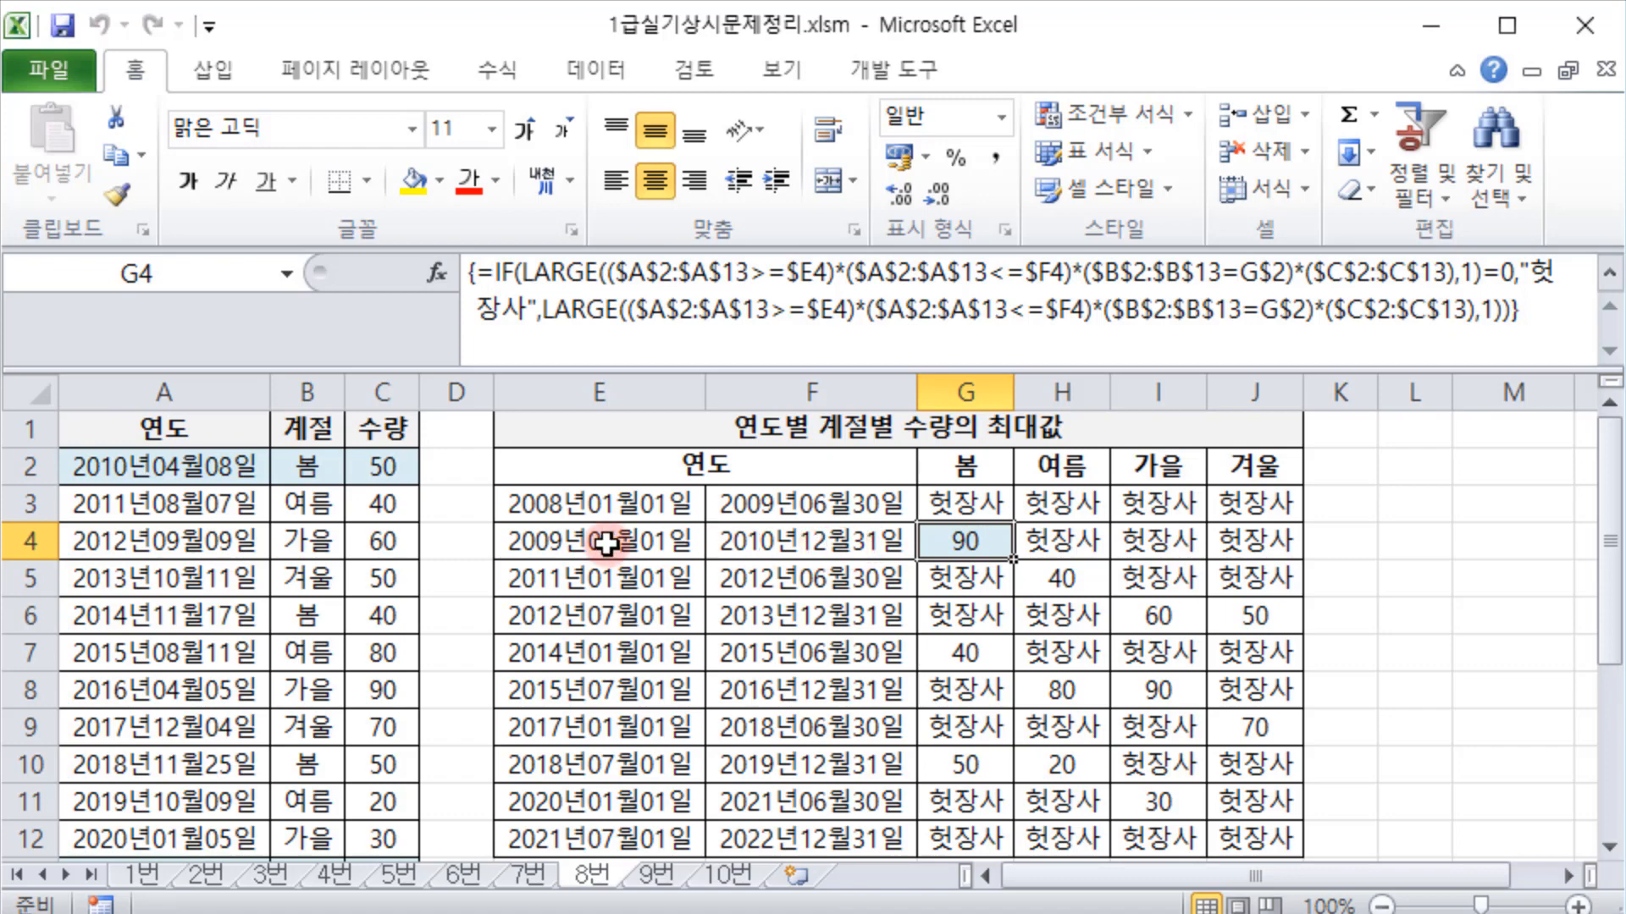
{"action": "left_click_drag", "start_coordinate": [605, 546], "coordinate": [737, 546]}
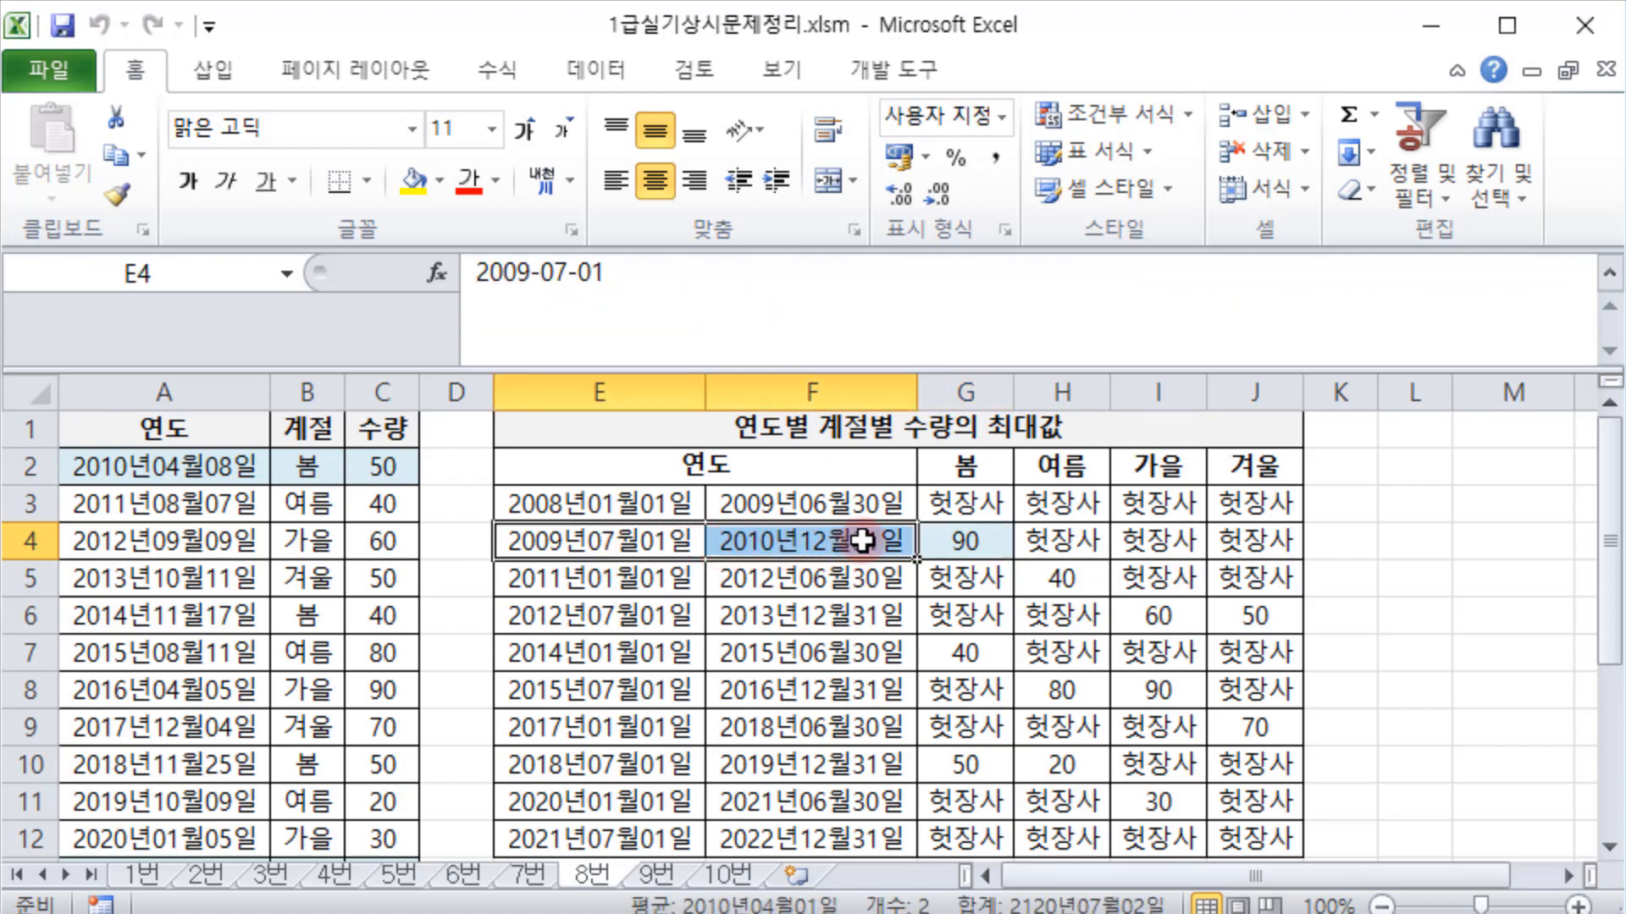
{"action": "left_click", "coordinate": [191, 466]}
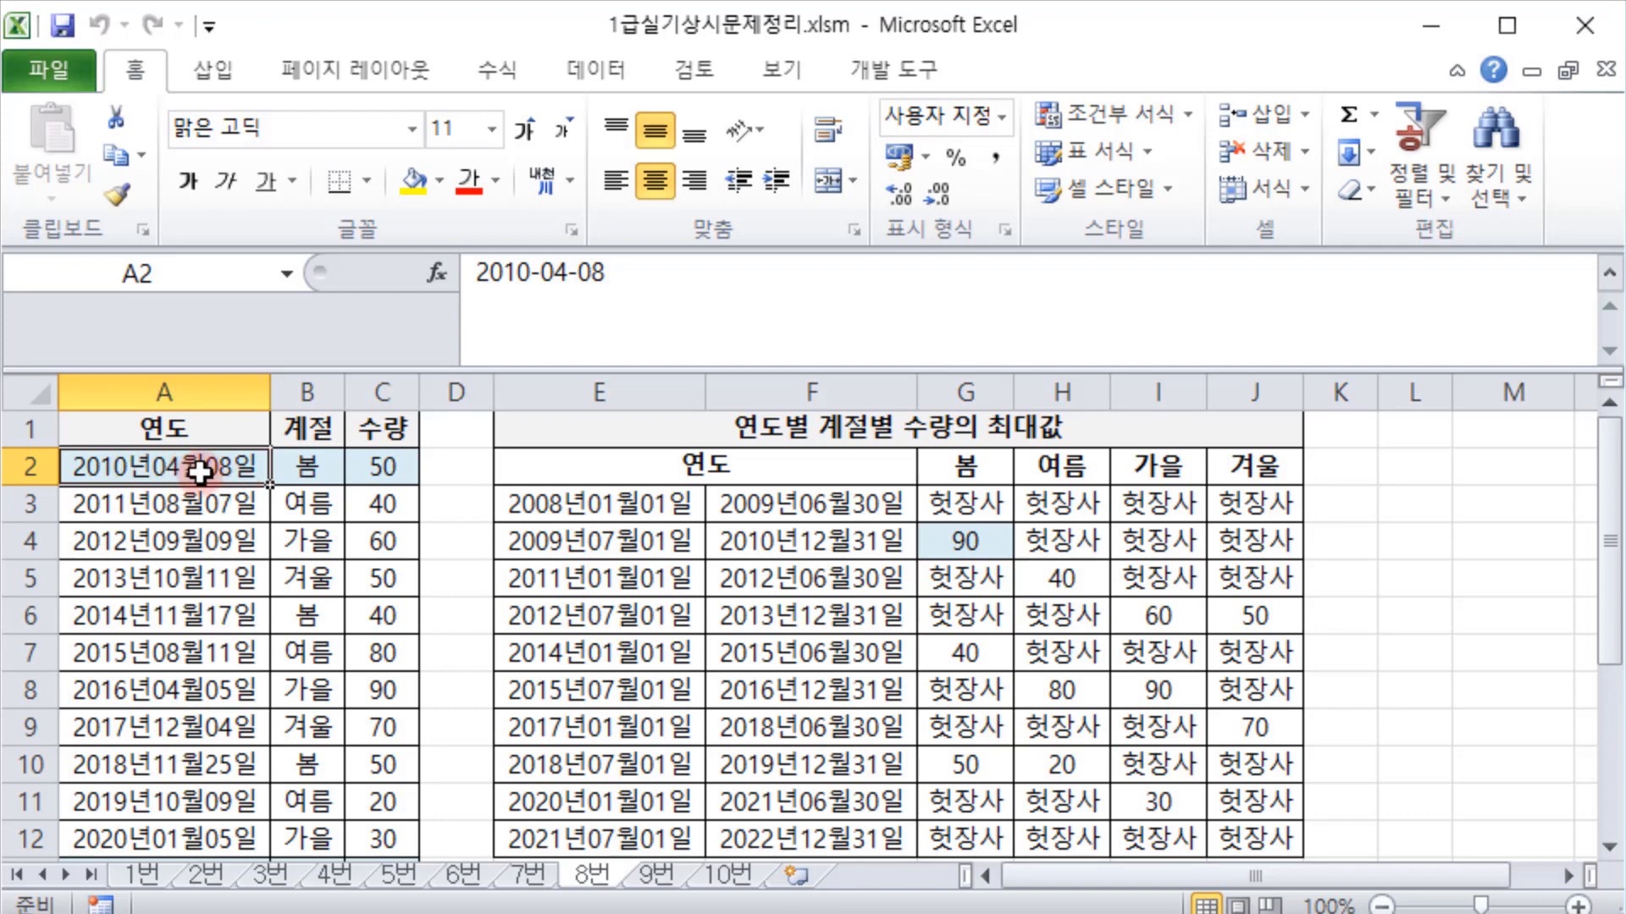
{"action": "scroll", "coordinate": [201, 472], "scroll_direction": "down", "scroll_amount": 2}
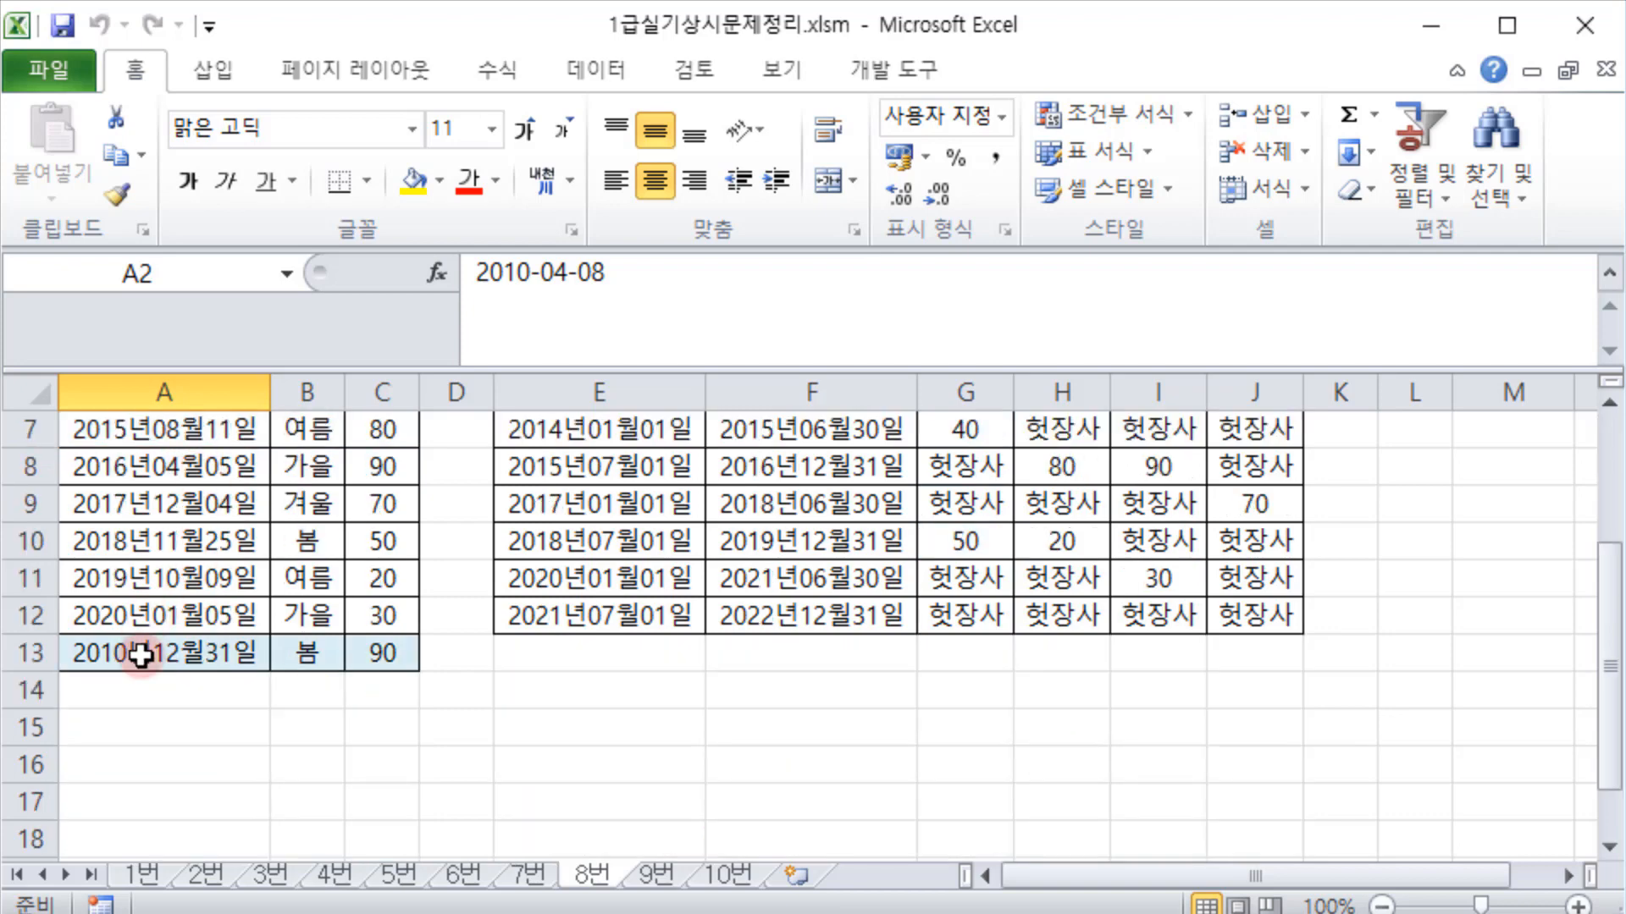
{"action": "left_click", "coordinate": [142, 654]}
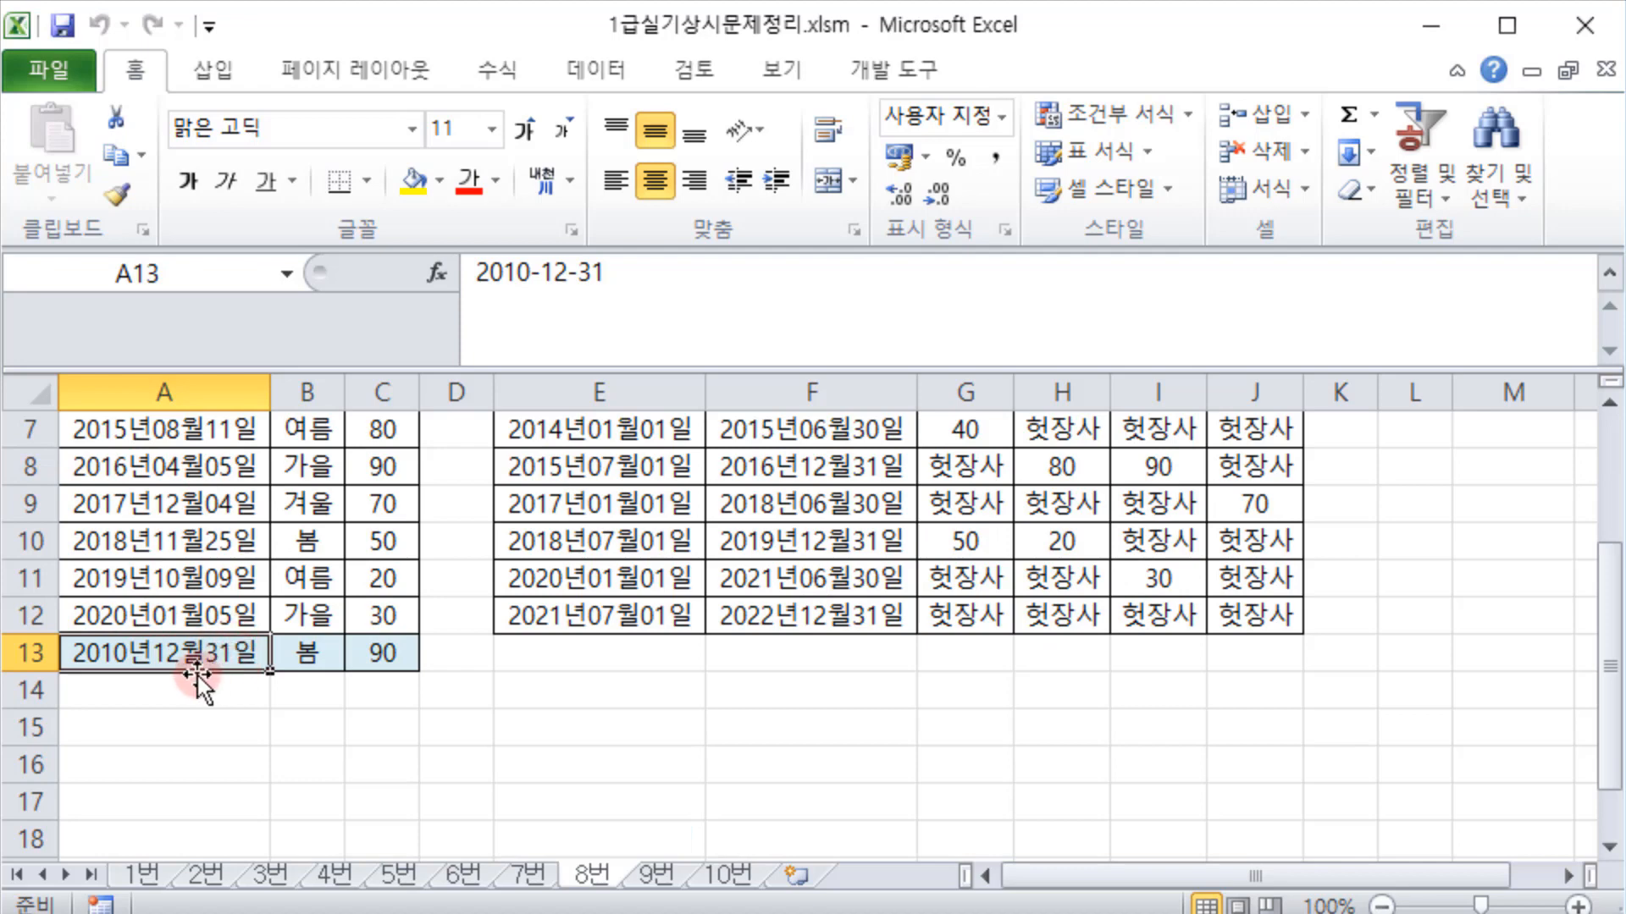
{"action": "scroll", "coordinate": [207, 669], "scroll_direction": "up", "scroll_amount": 2}
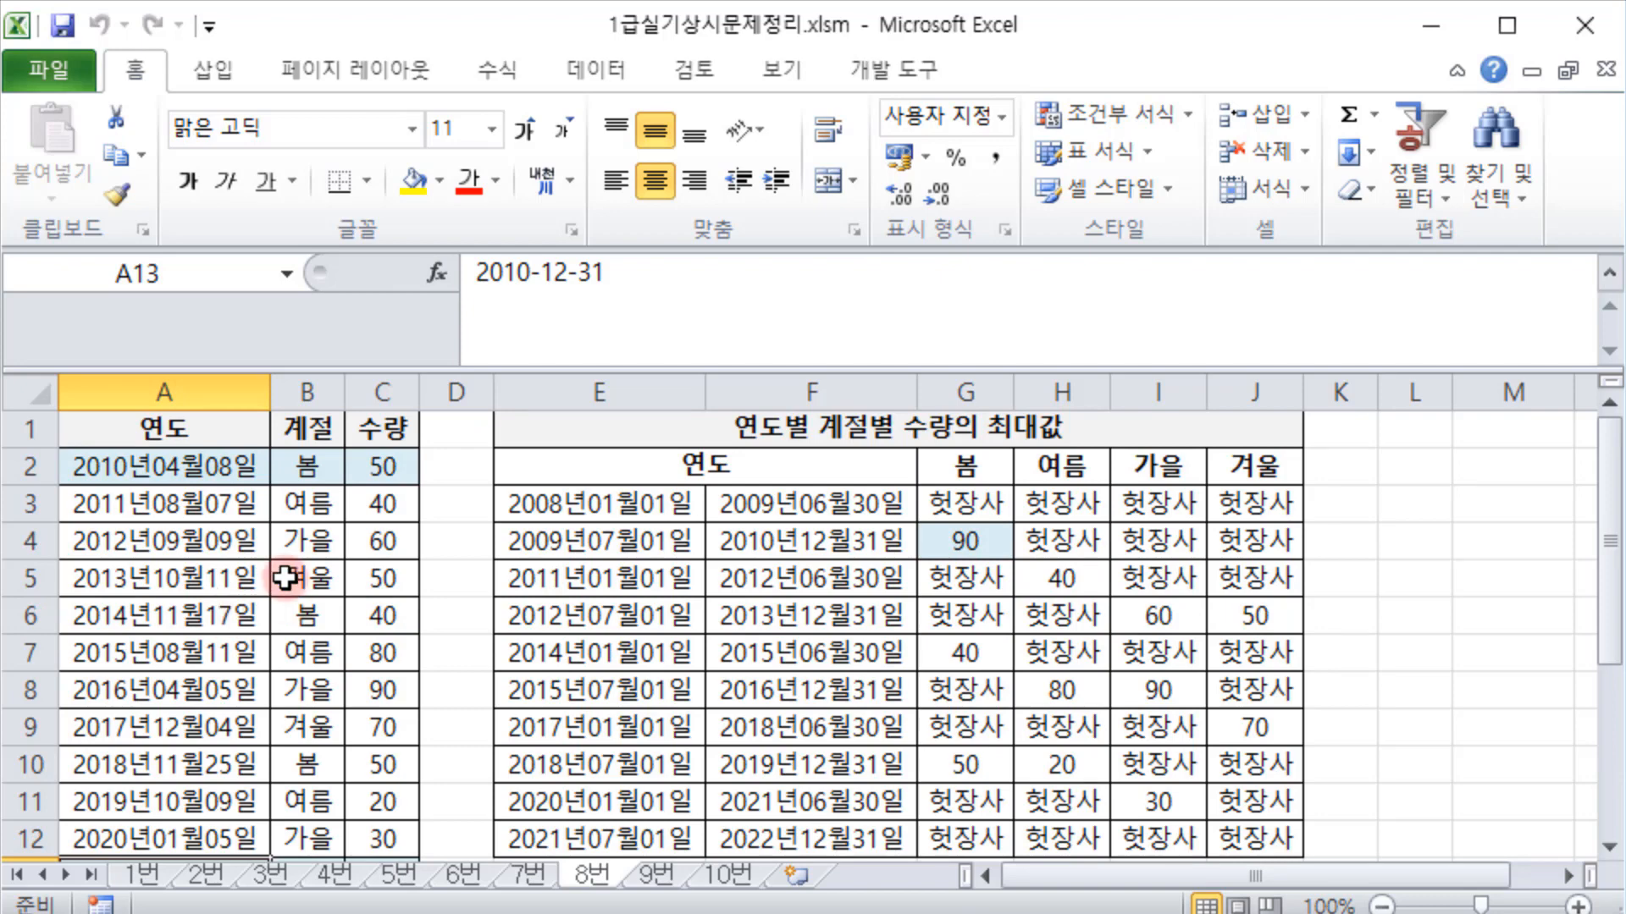
{"action": "scroll", "coordinate": [288, 578], "scroll_direction": "down", "scroll_amount": 1}
{"action": "scroll", "coordinate": [982, 508], "scroll_direction": "up", "scroll_amount": 1}
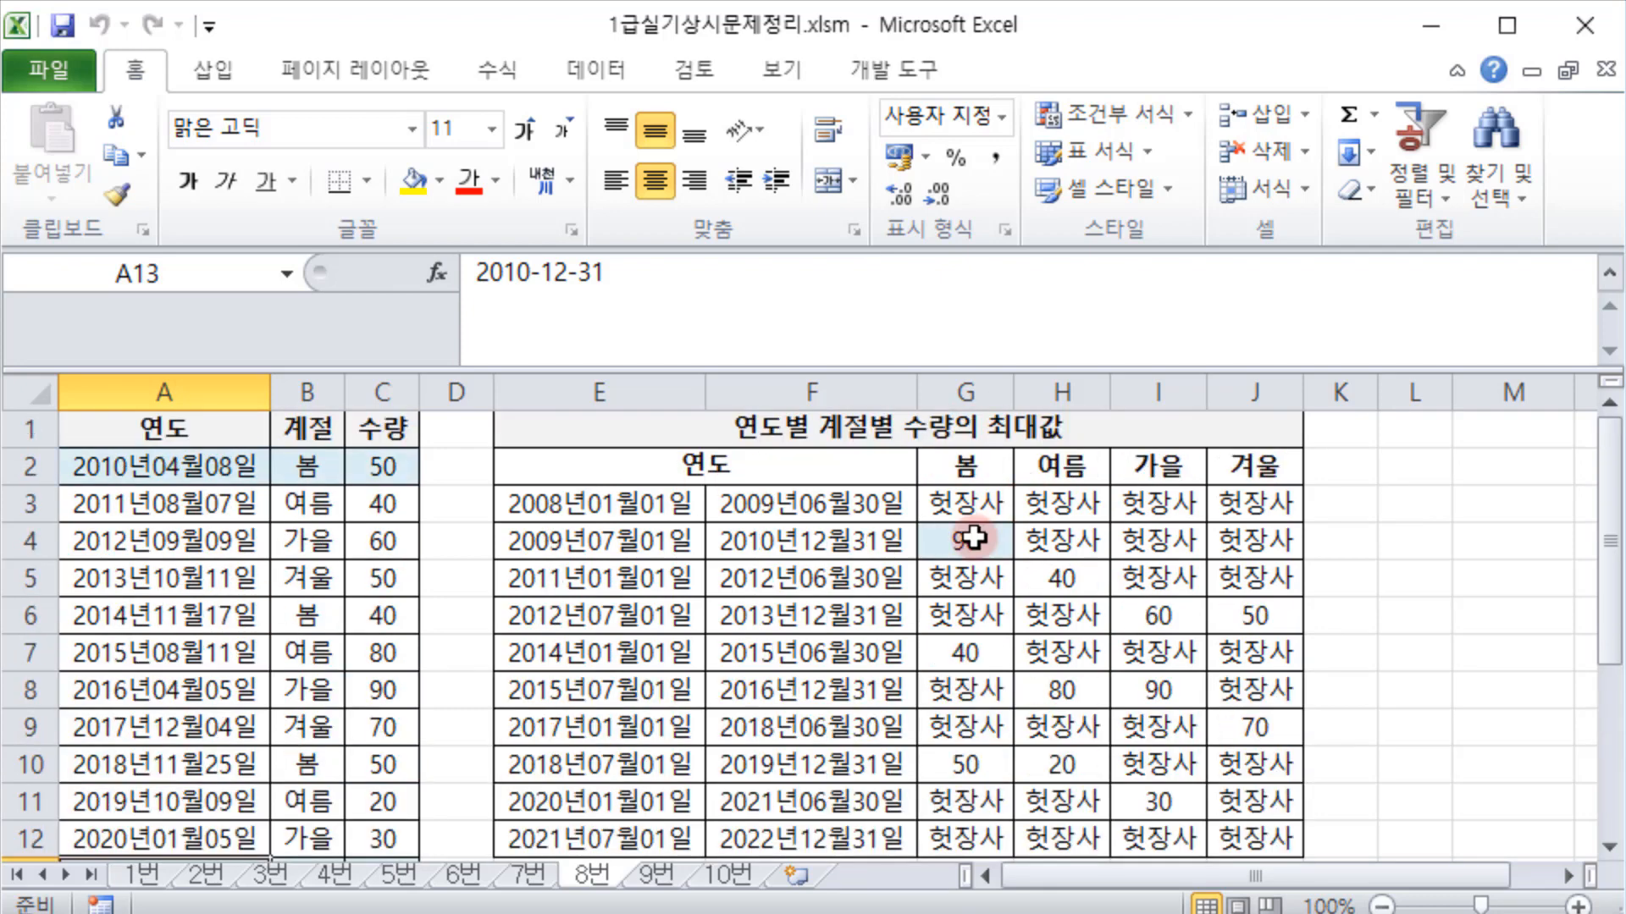
Step: Evaluate the date conditions ($A$2:$A$13>=$E4)*($A$2:$A$13<=$F4) in the first LARGE function of G4's formula
{"action": "left_click", "coordinate": [974, 538]}
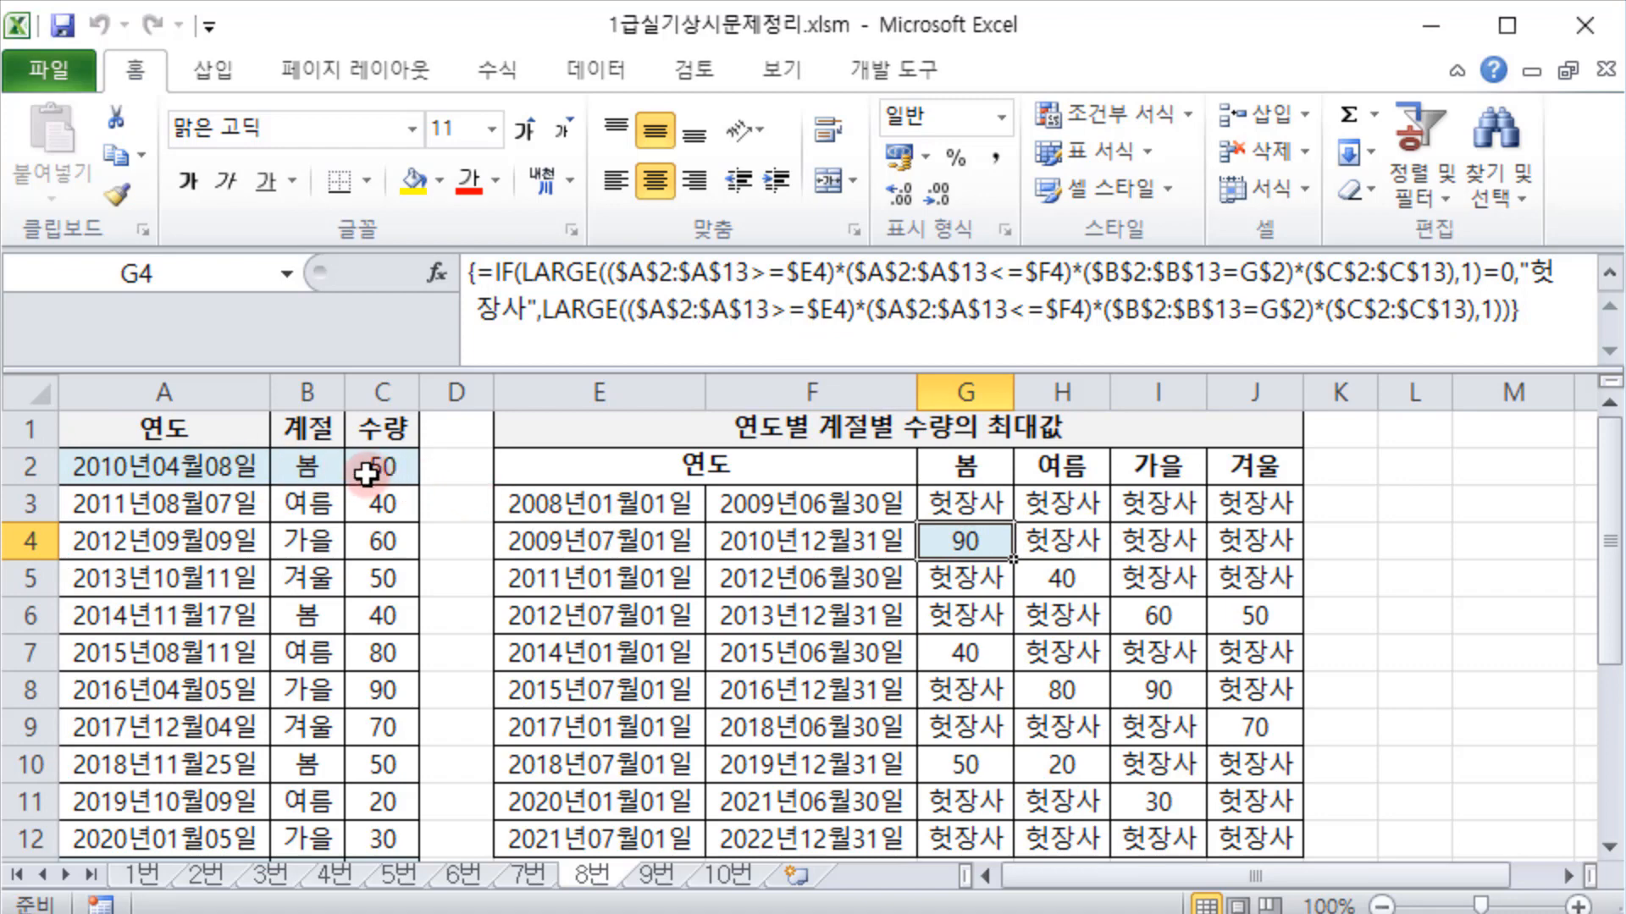
{"action": "scroll", "coordinate": [367, 473], "scroll_direction": "down", "scroll_amount": 2}
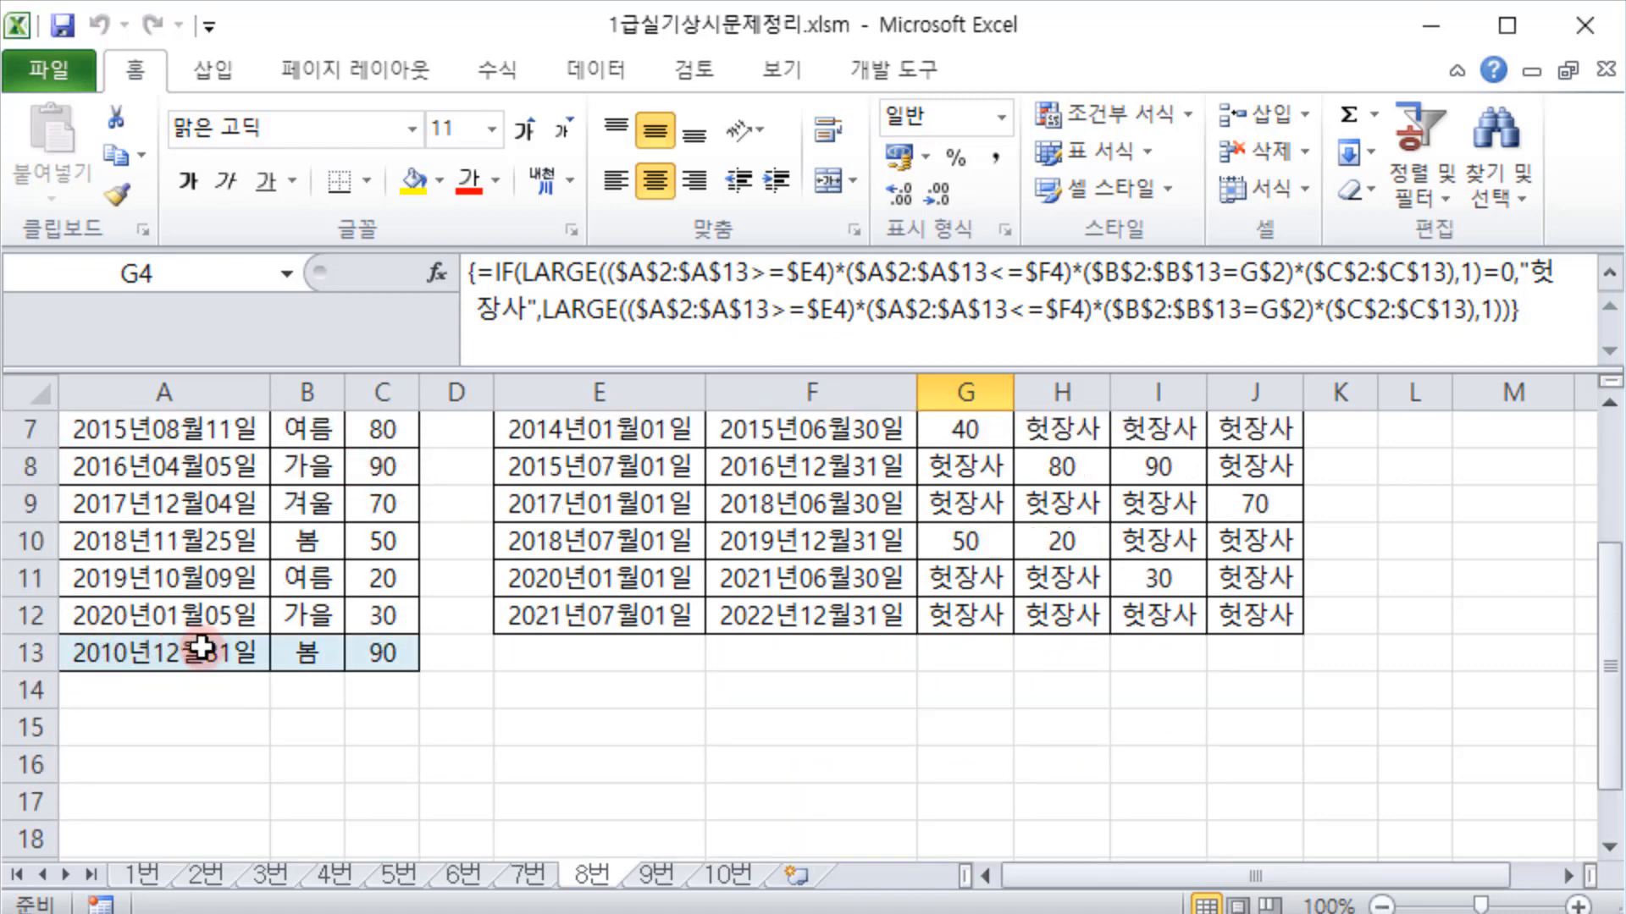
{"action": "scroll", "coordinate": [381, 635], "scroll_direction": "up", "scroll_amount": 2}
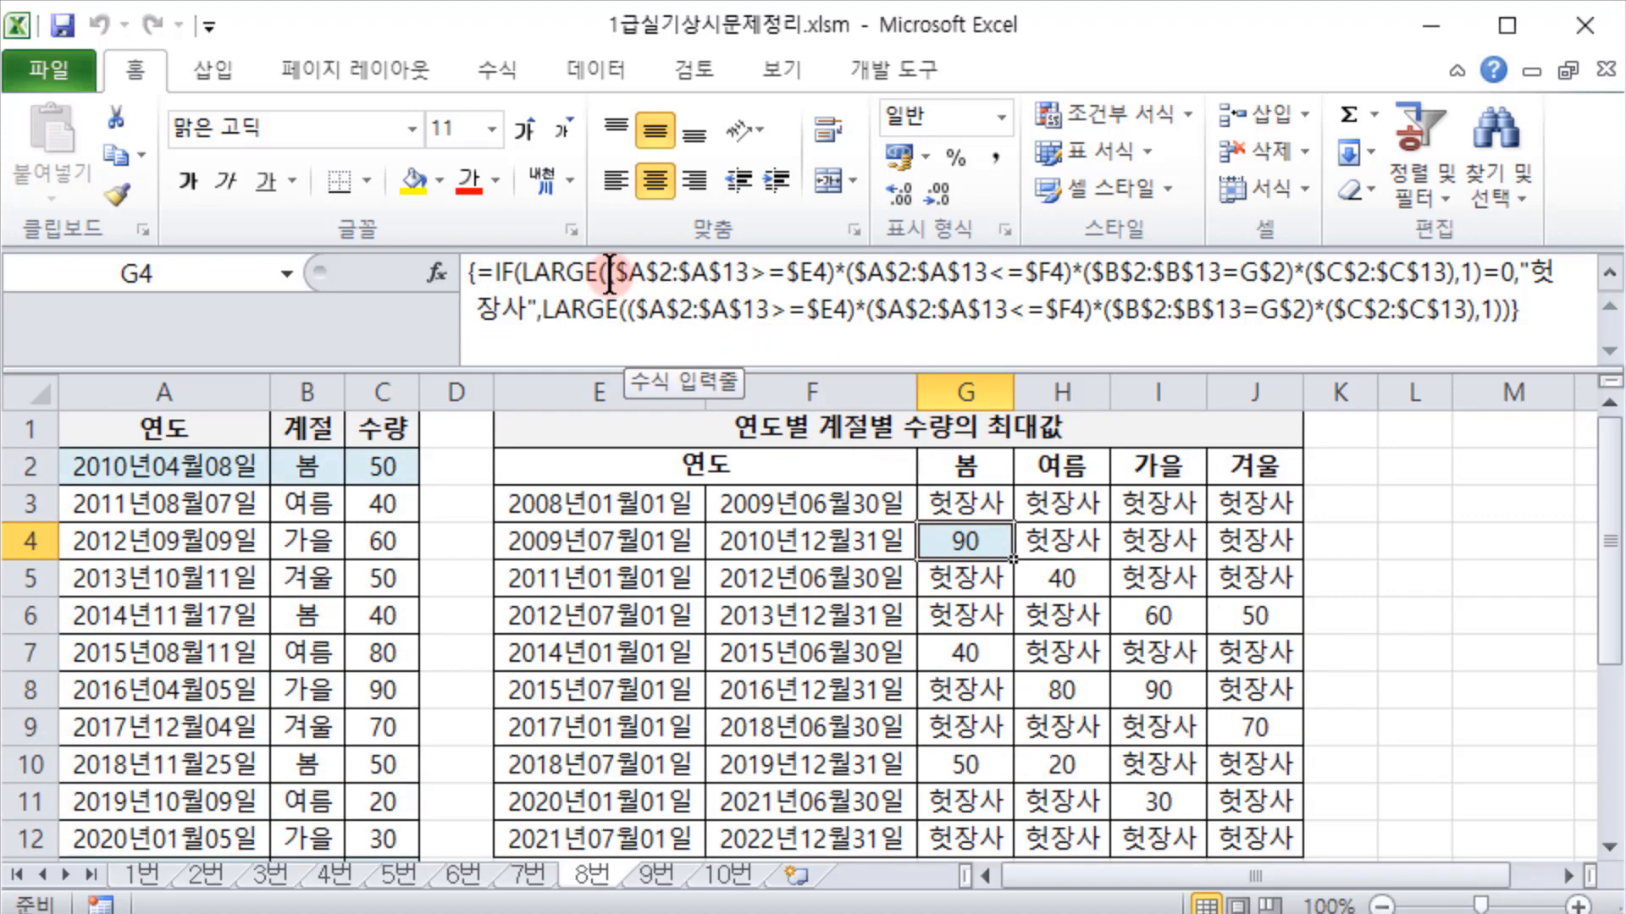
{"action": "left_click_drag", "start_coordinate": [610, 274], "coordinate": [1062, 274]}
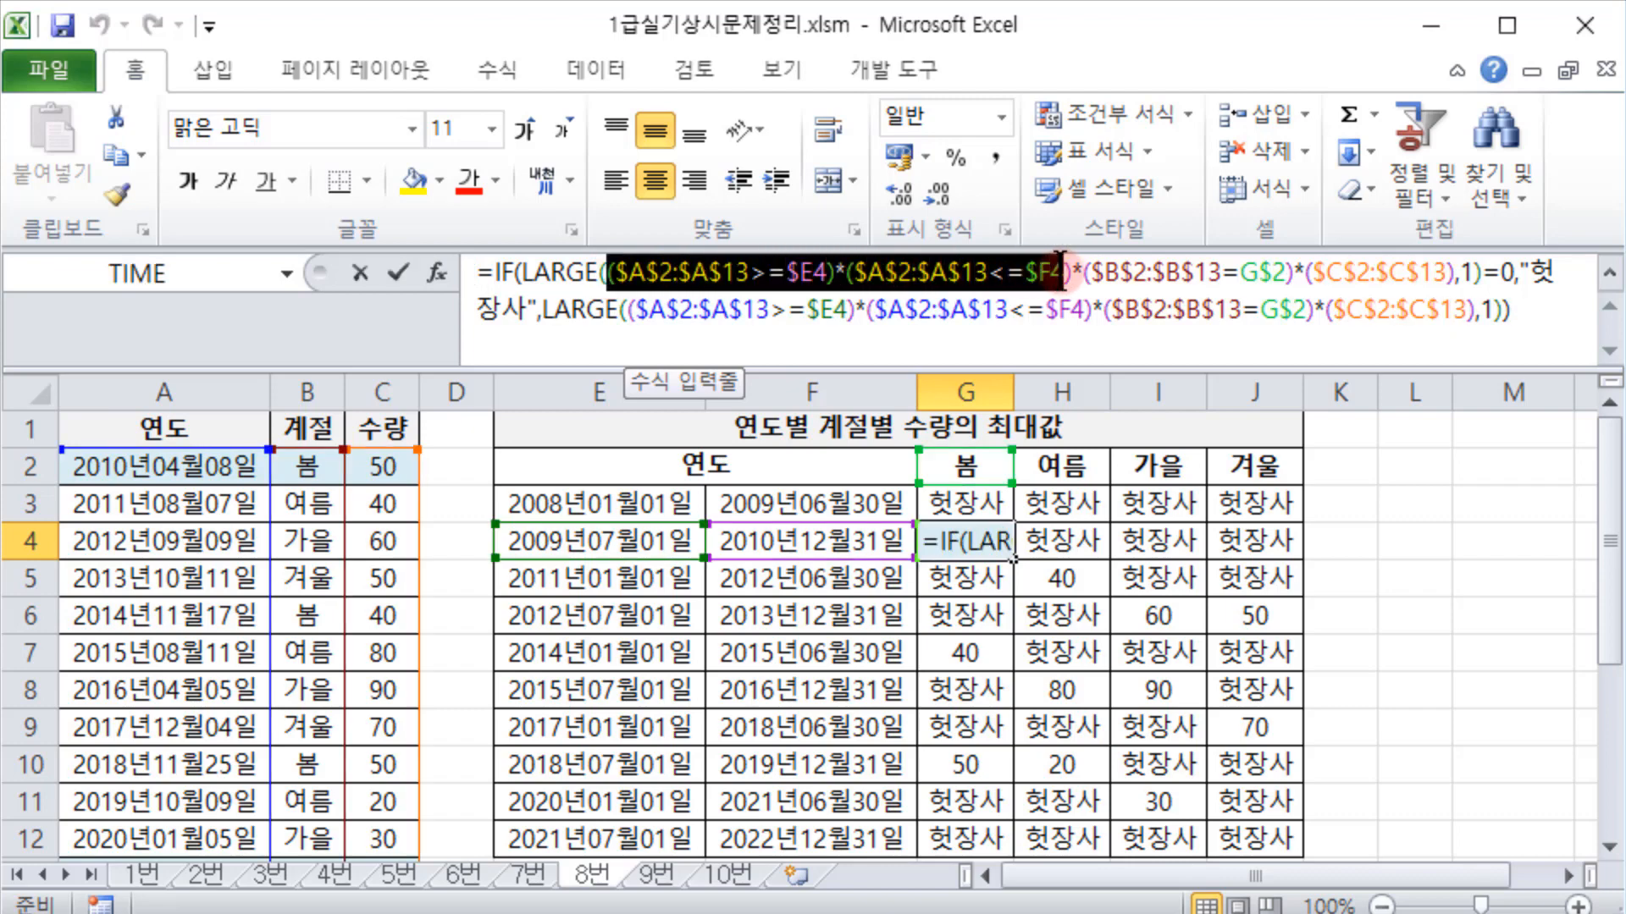
{"action": "key", "text": "F9"}
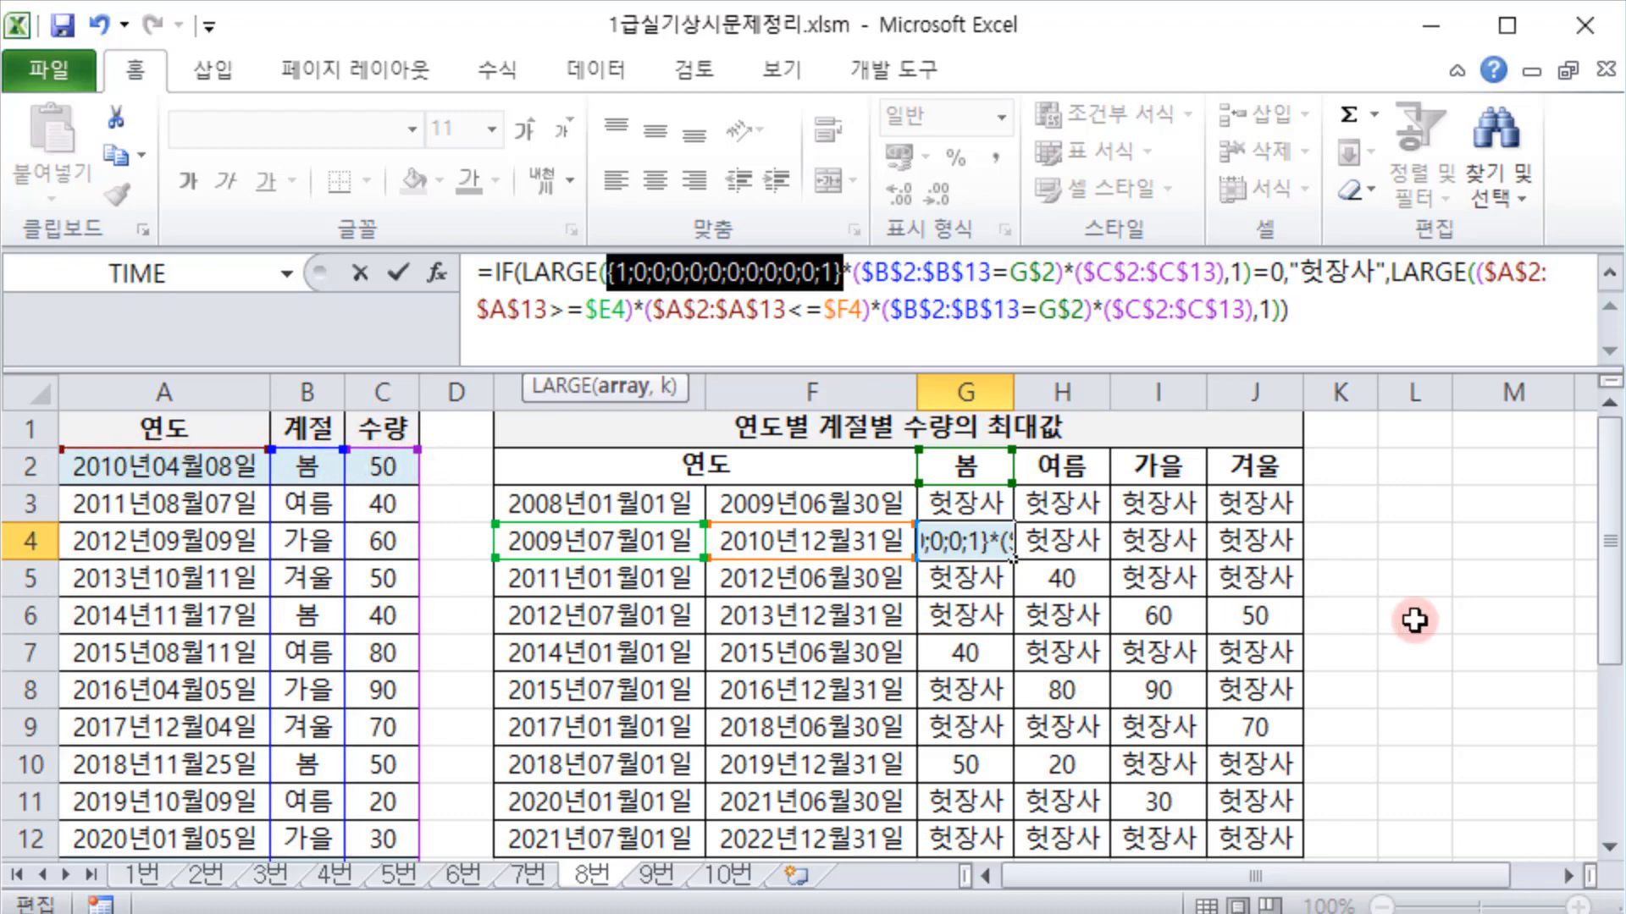
Step: Check the seasons in the source table and evaluate the condition ($B$2:$B$13=G$2) in G4's first LARGE function
{"action": "mouse_move", "coordinate": [1613, 558]}
{"action": "left_mouse_down"}
{"action": "mouse_move", "coordinate": [1615, 665]}
{"action": "mouse_move", "coordinate": [1613, 542]}
{"action": "left_mouse_up"}
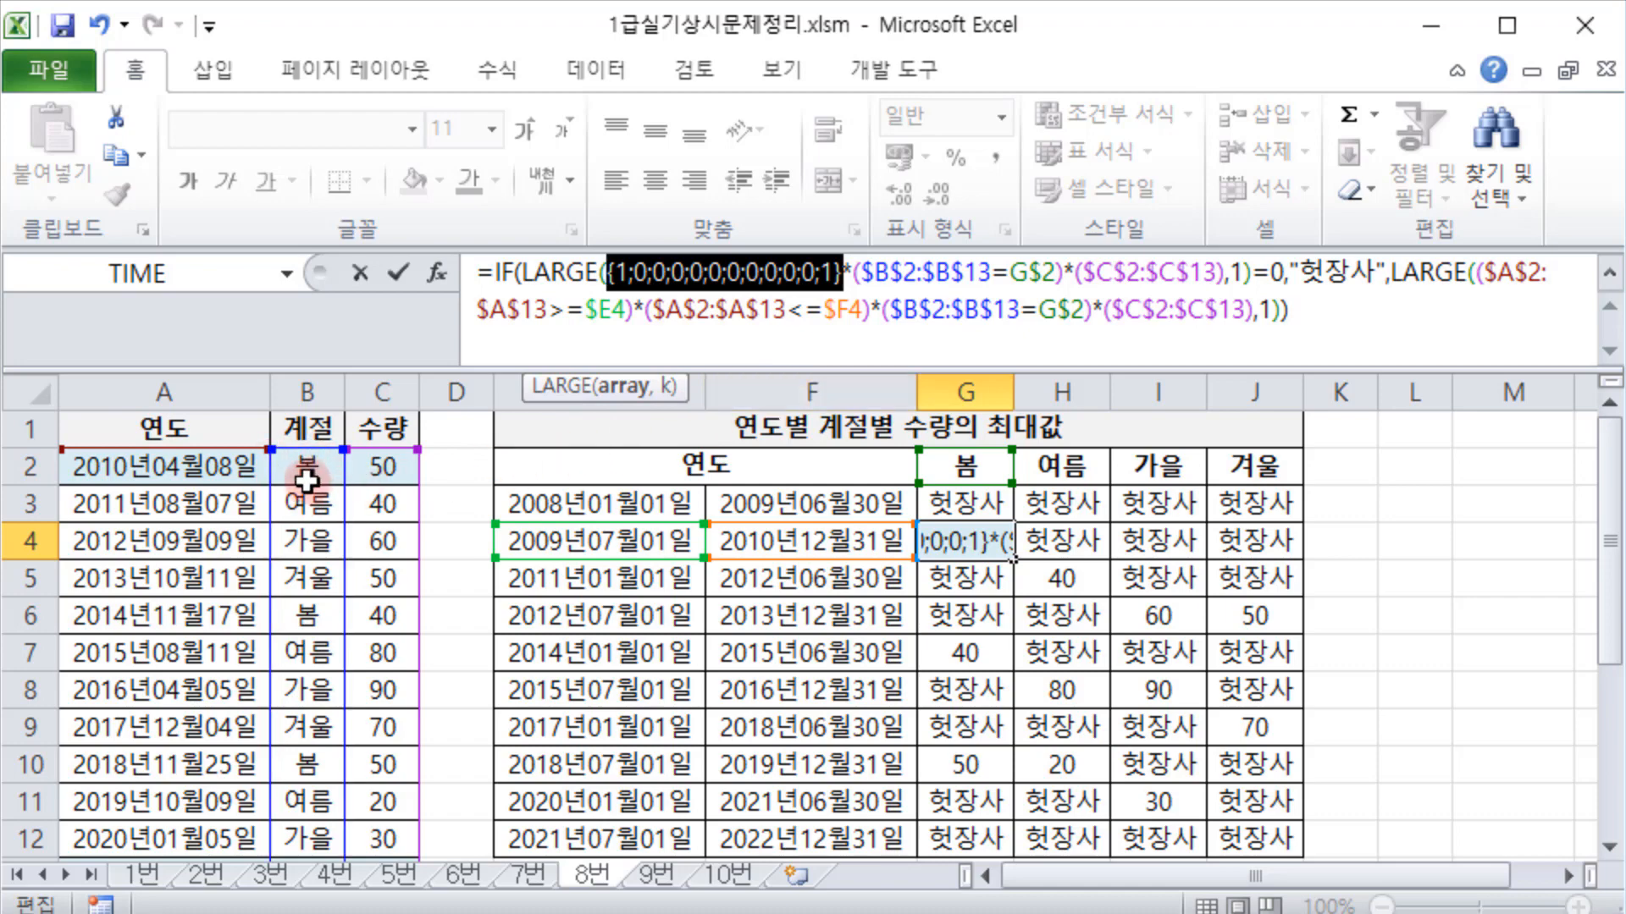
{"action": "left_click_drag", "start_coordinate": [1607, 508], "coordinate": [1607, 570]}
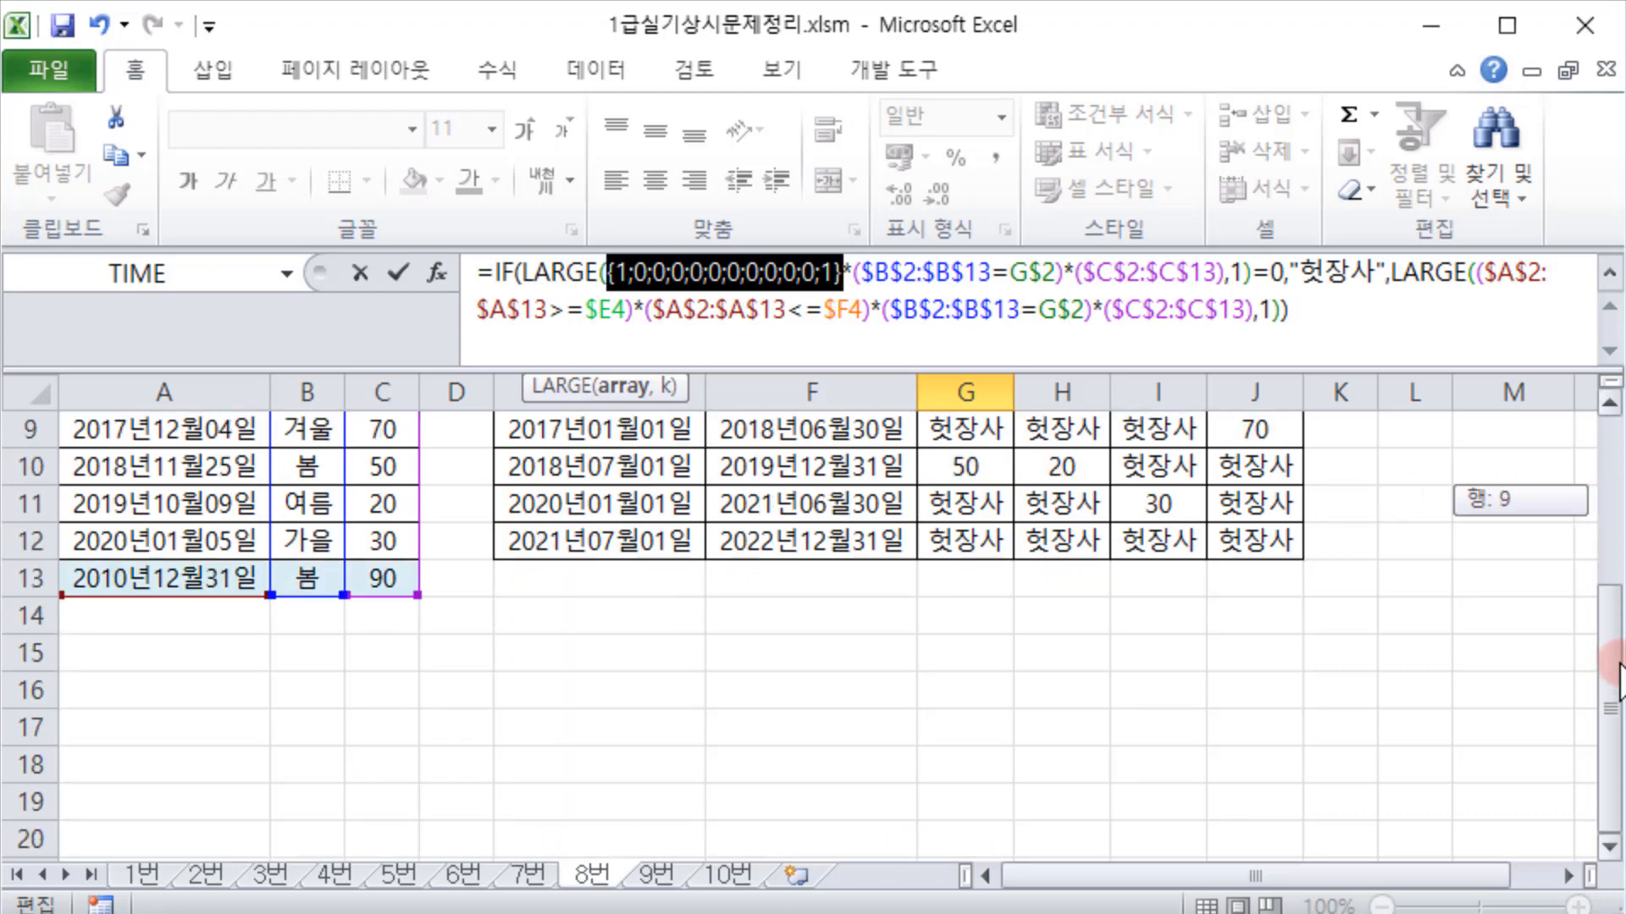
{"action": "left_click_drag", "start_coordinate": [1607, 674], "coordinate": [1610, 529]}
{"action": "left_click_drag", "start_coordinate": [854, 273], "coordinate": [1045, 272]}
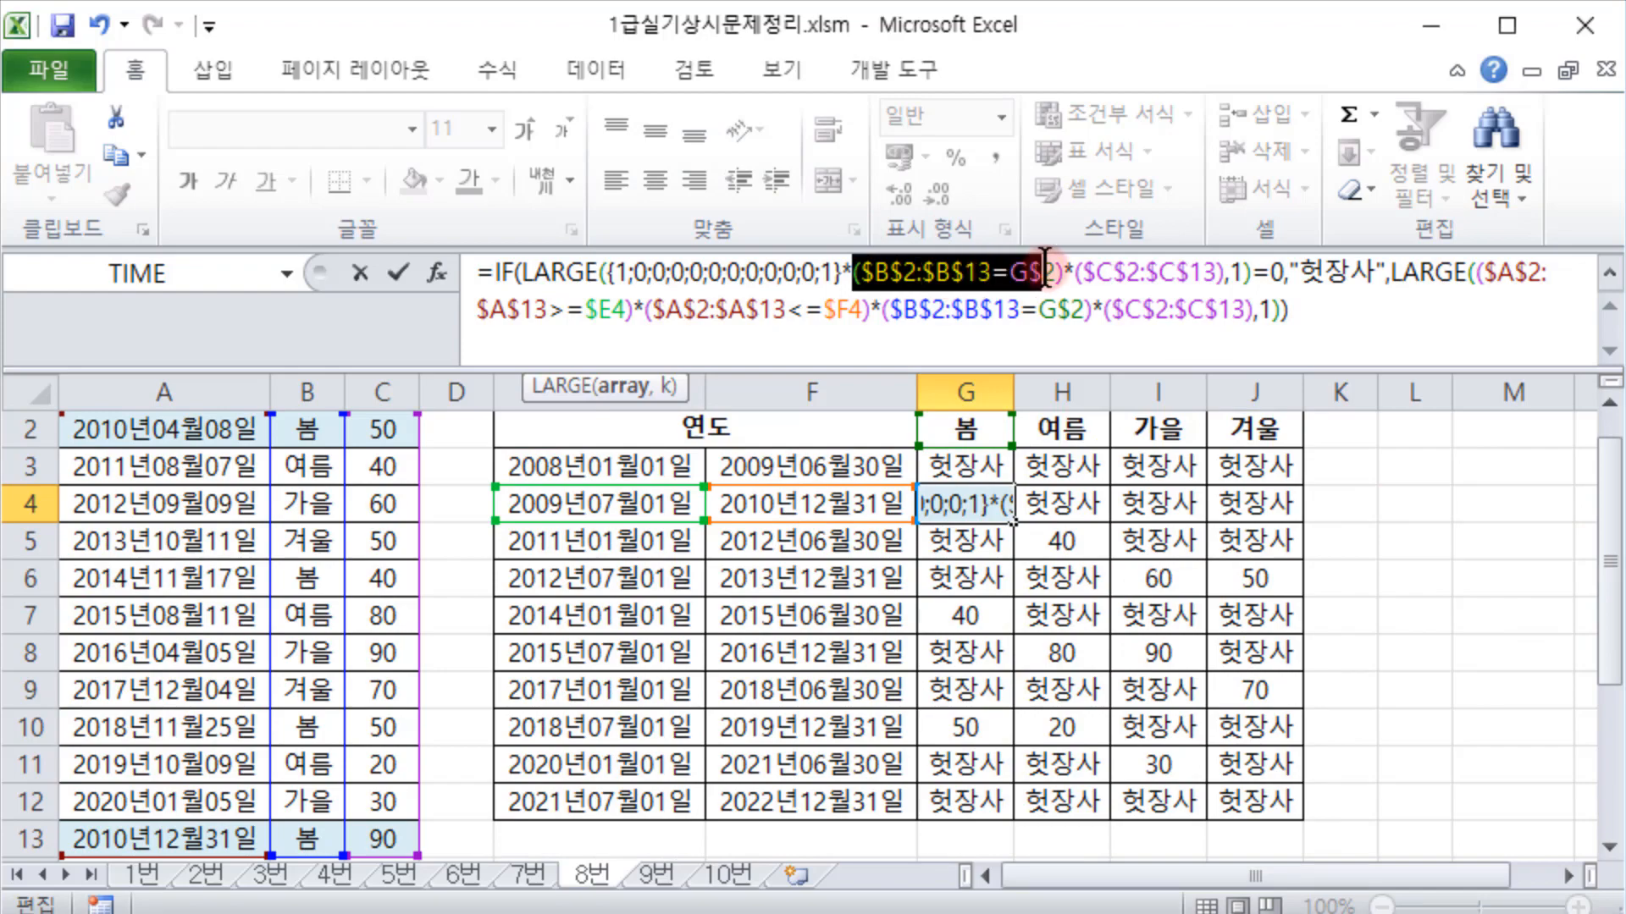
{"action": "key", "text": "F9"}
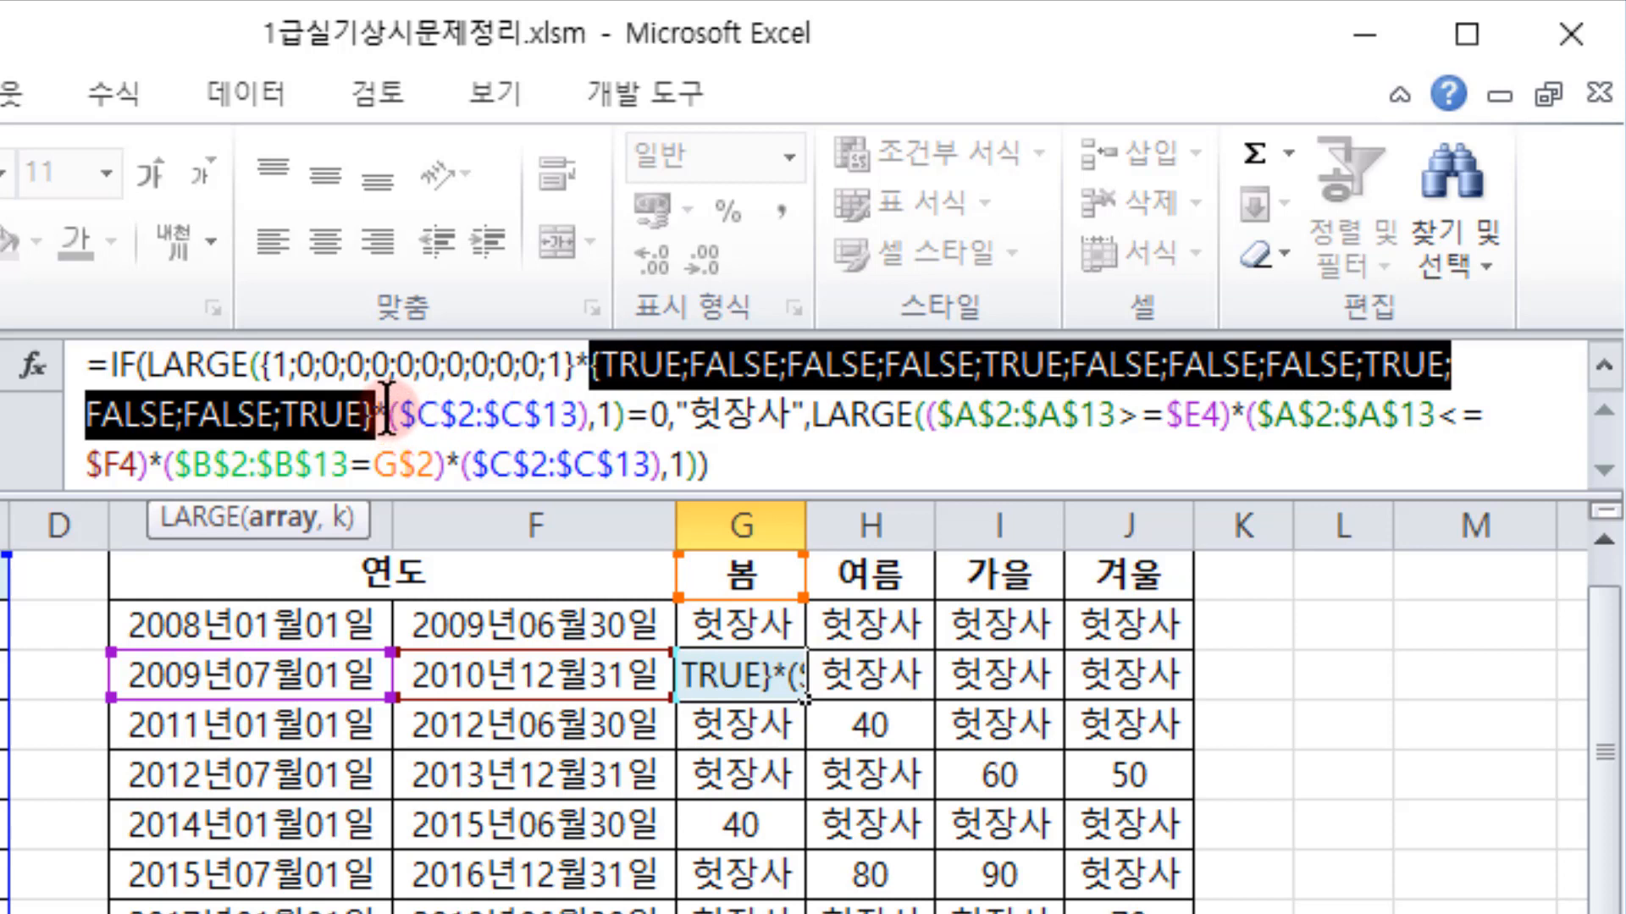
Step: Evaluate the quantity range ($C$2:$C$13) in G4's first LARGE function, and leave the formula without saving
{"action": "left_click_drag", "start_coordinate": [391, 415], "coordinate": [578, 394]}
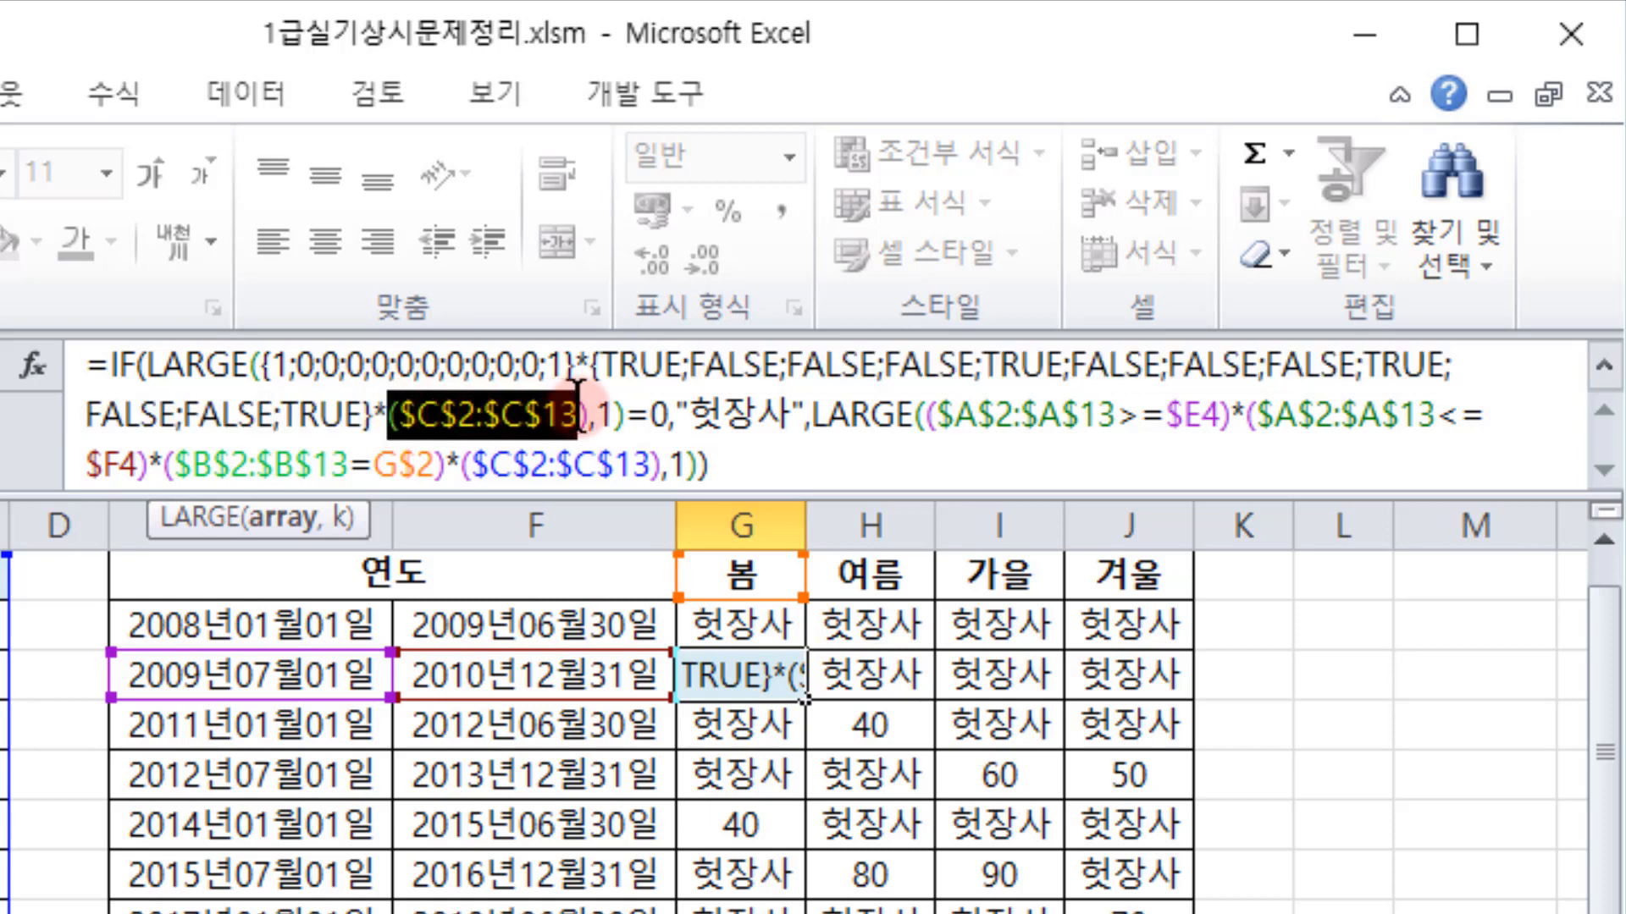
{"action": "key", "text": "F9"}
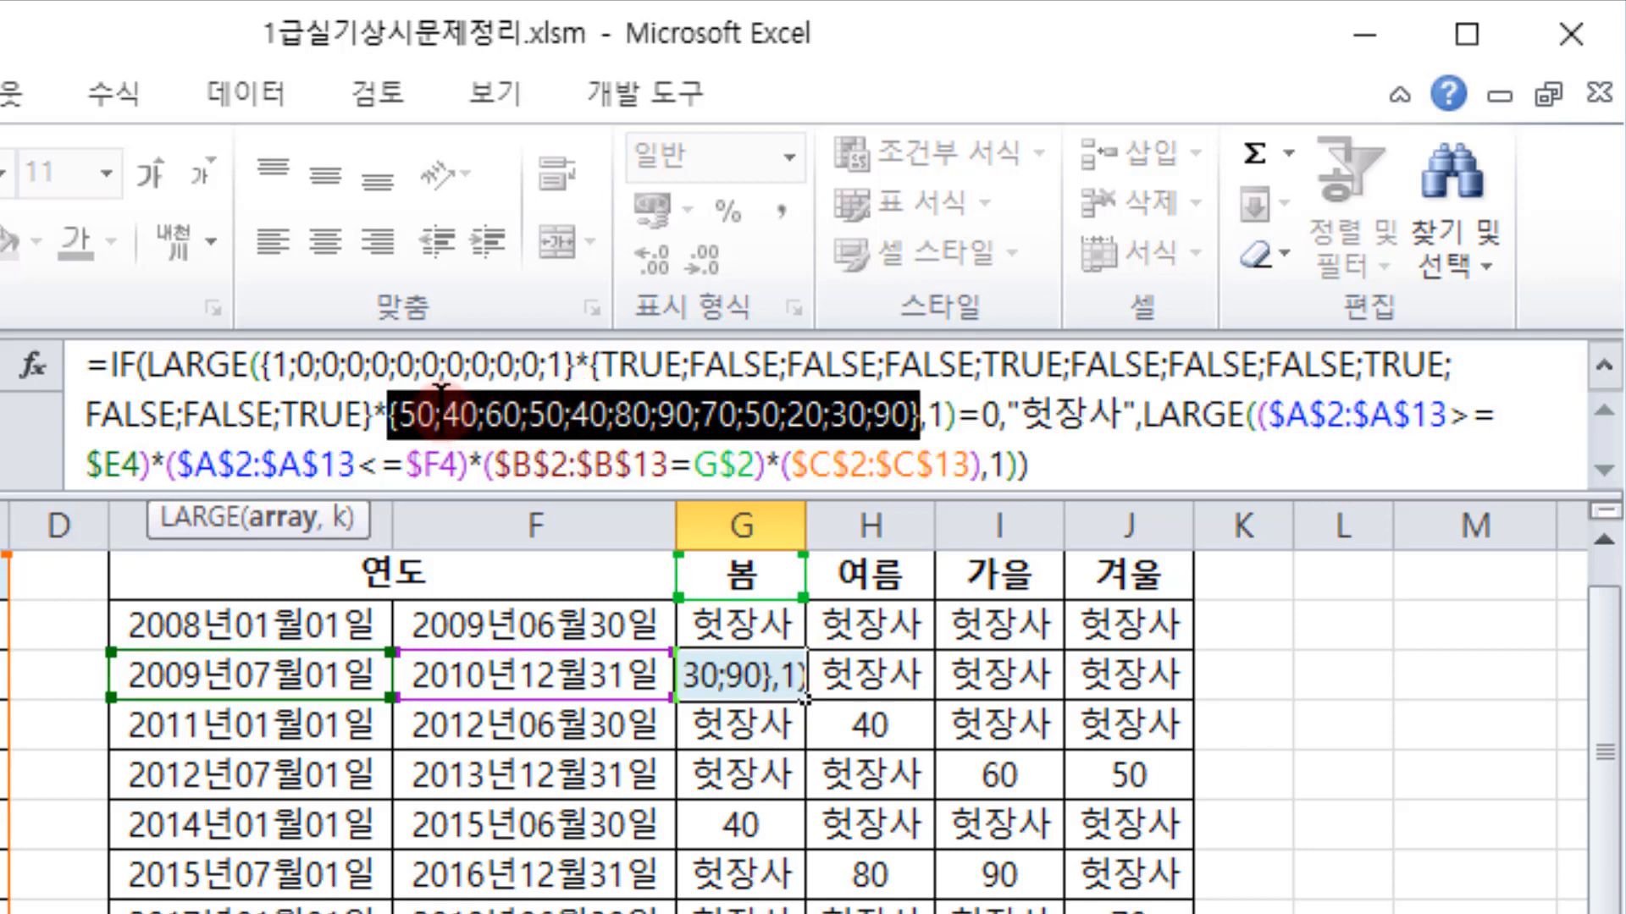
{"action": "left_click_drag", "start_coordinate": [440, 397], "coordinate": [860, 397]}
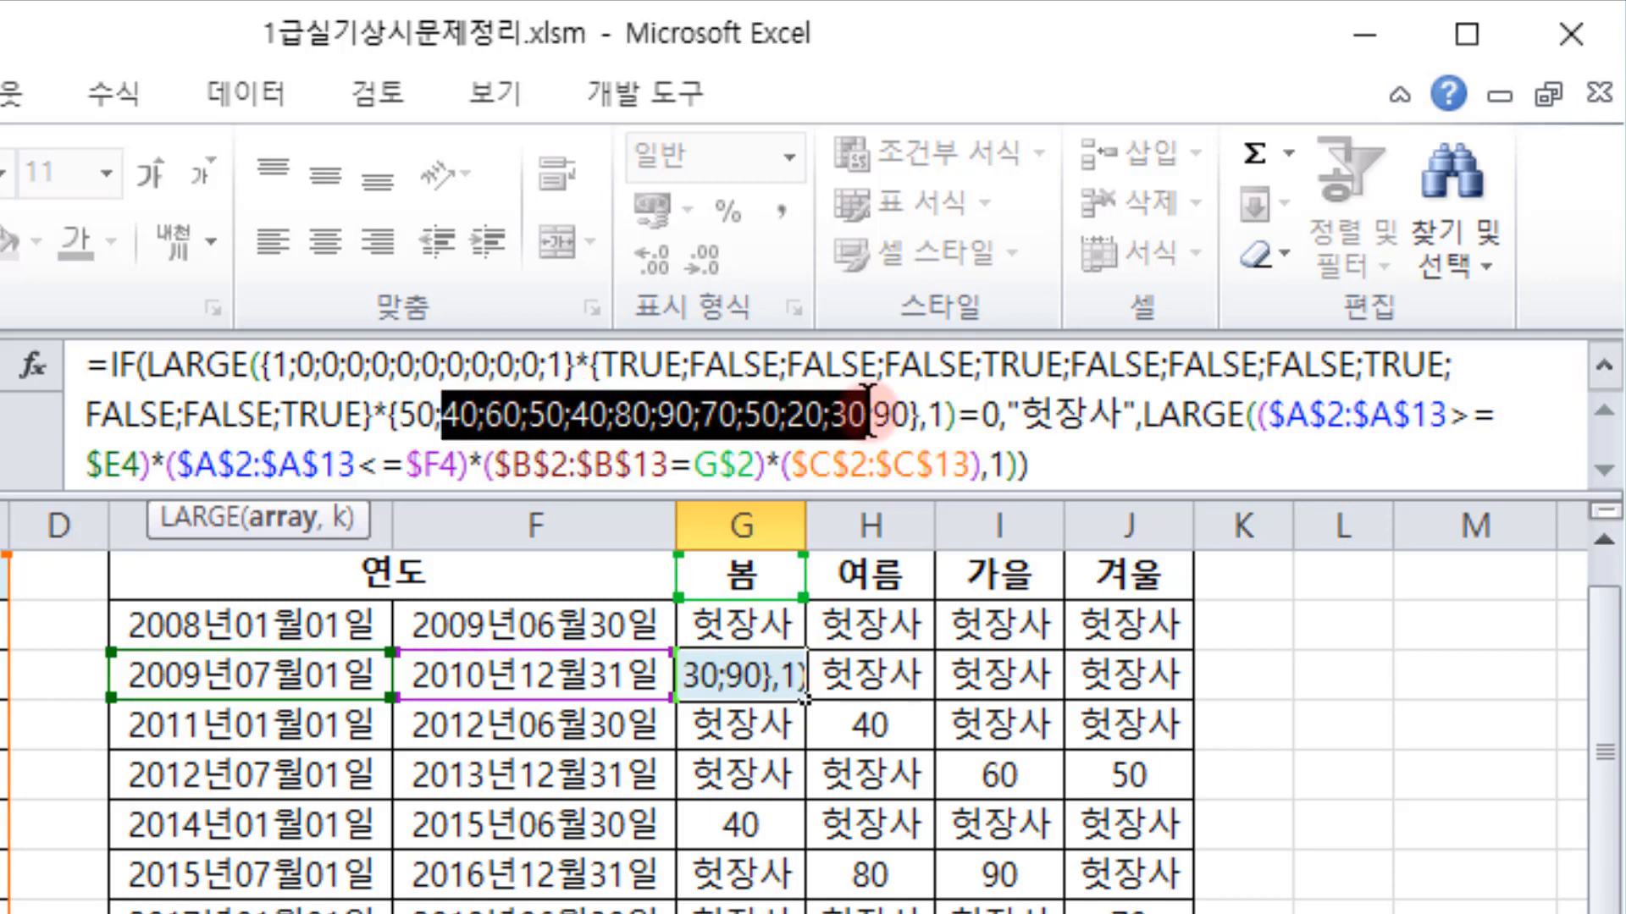
{"action": "left_click", "coordinate": [415, 415]}
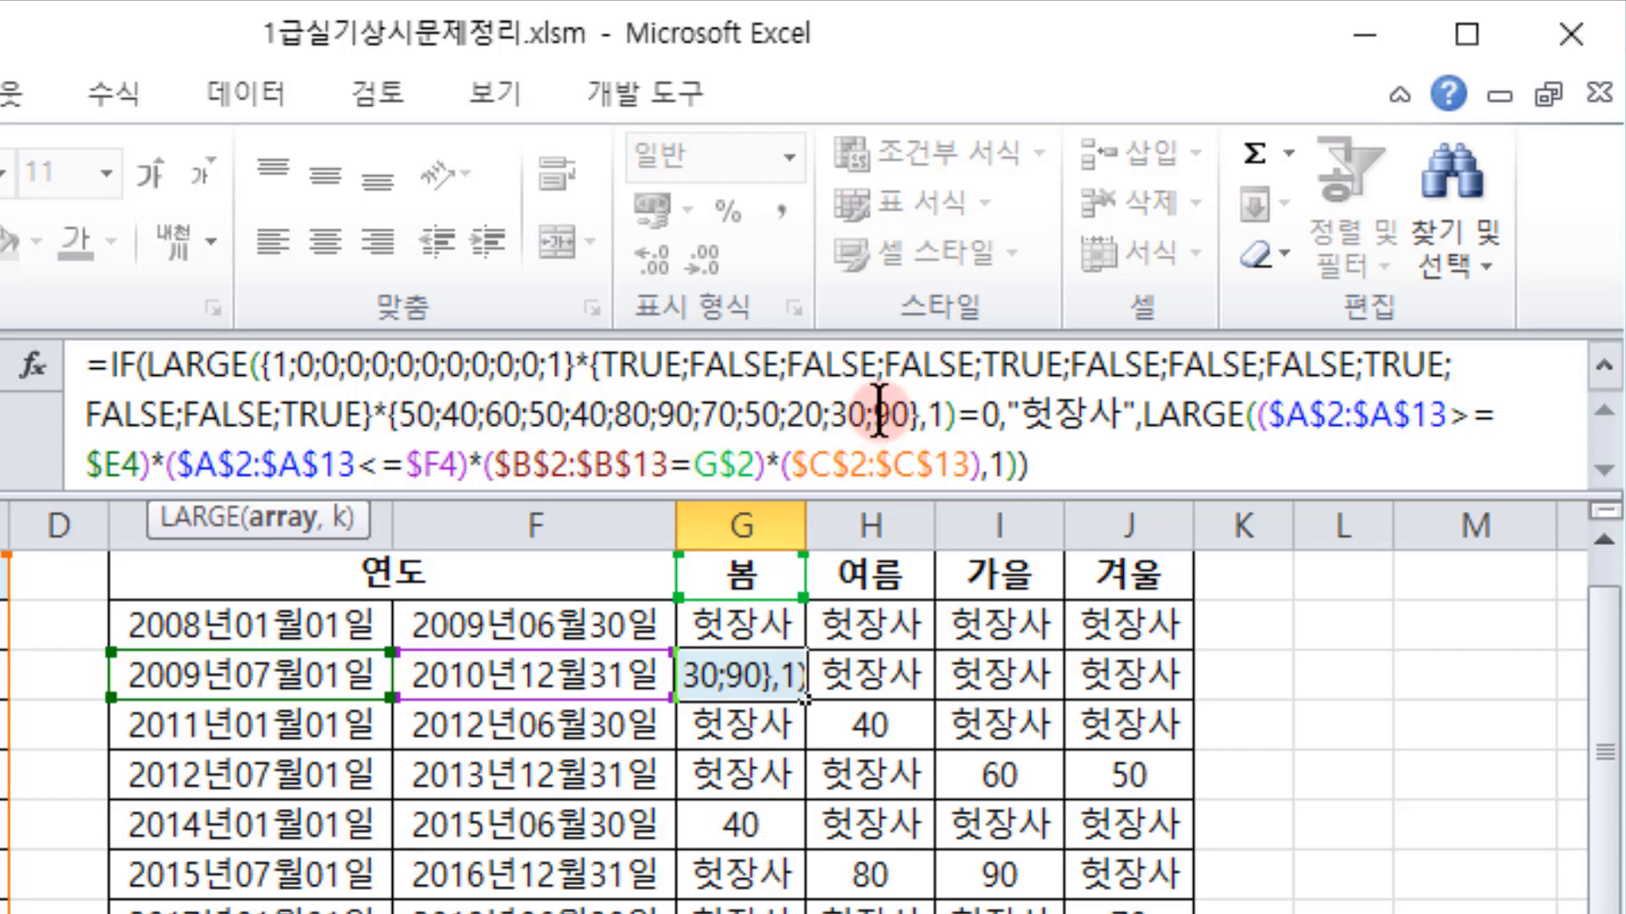
{"action": "left_click", "coordinate": [201, 361]}
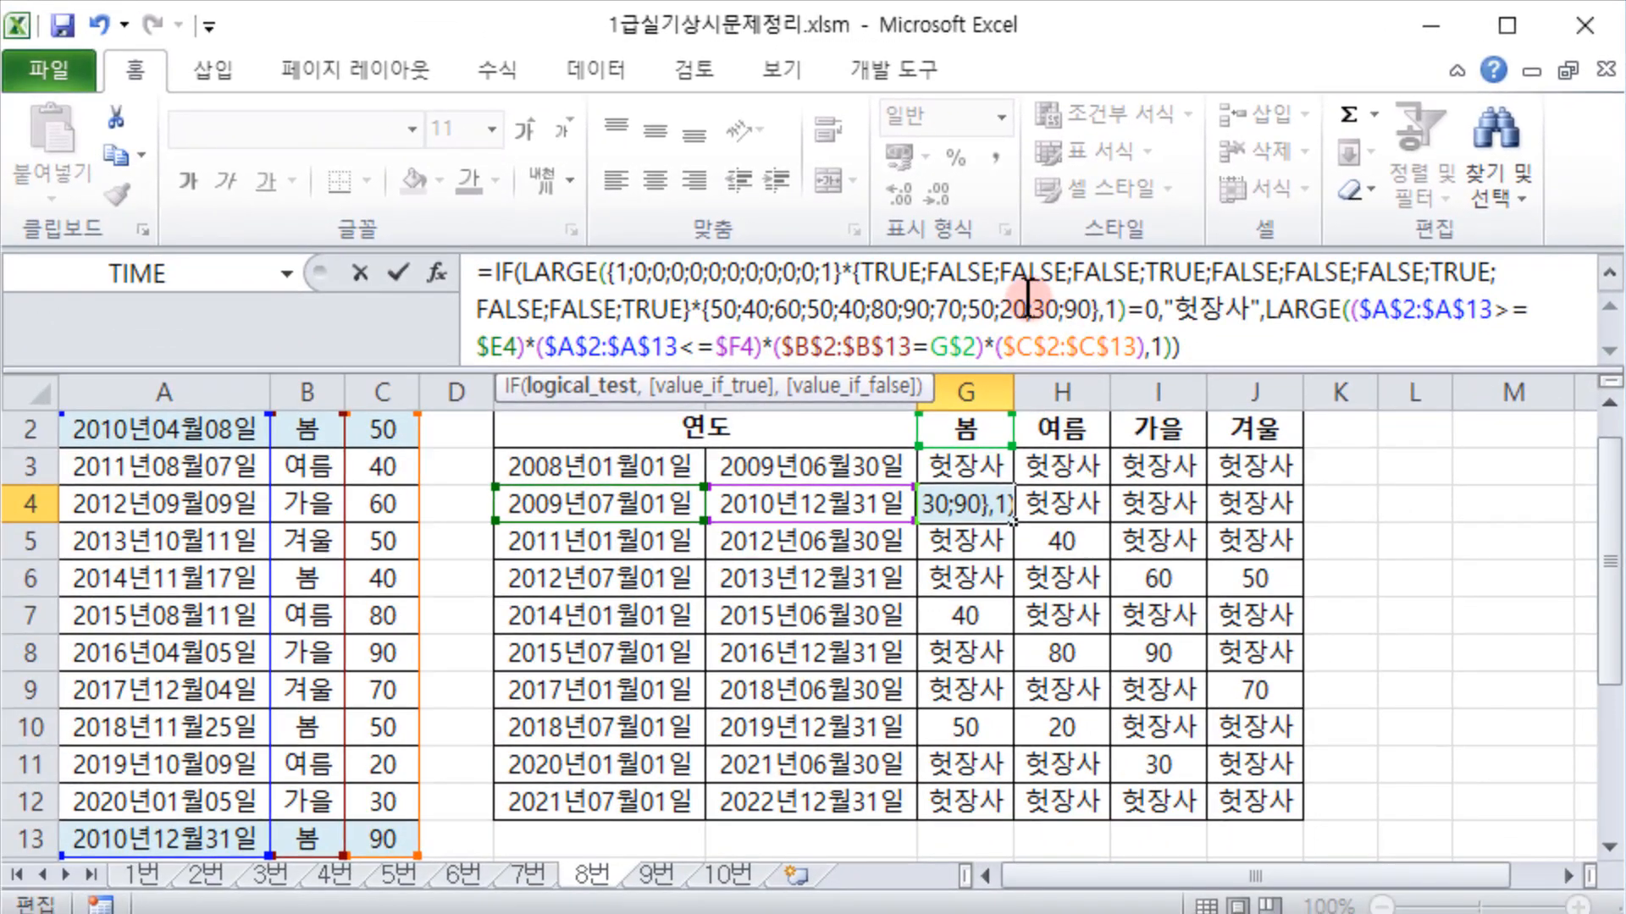
{"action": "key", "text": "Escape"}
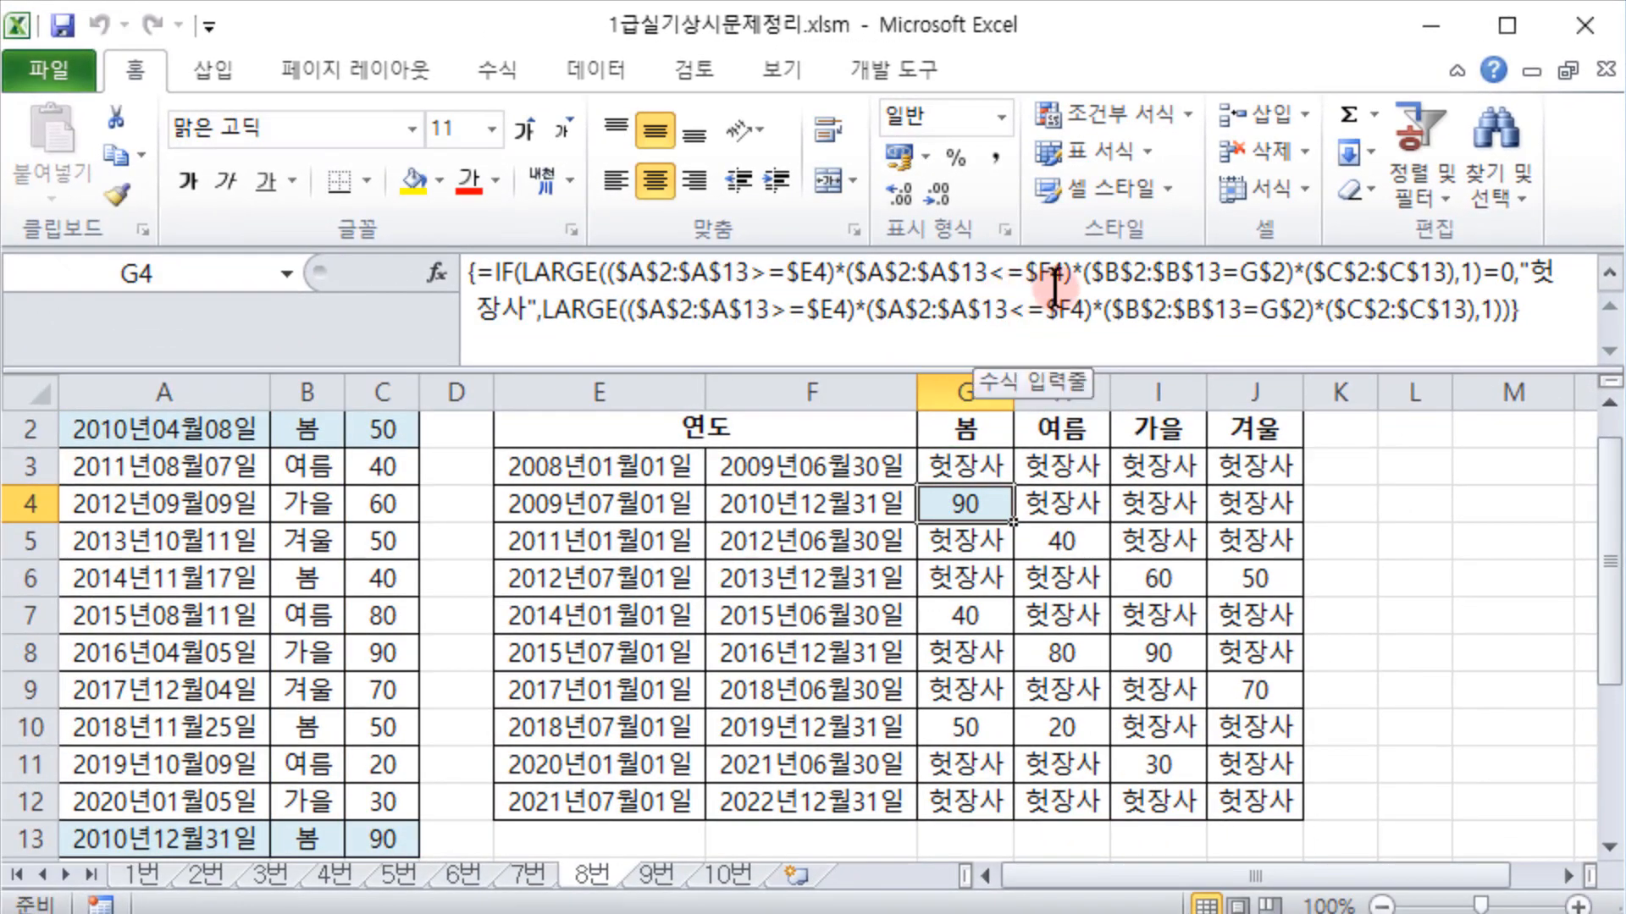
Step: Review the Array and K arguments of the first LARGE function in G4's formula, without changing them
{"action": "left_click", "coordinate": [591, 264]}
{"action": "left_click", "coordinate": [437, 272]}
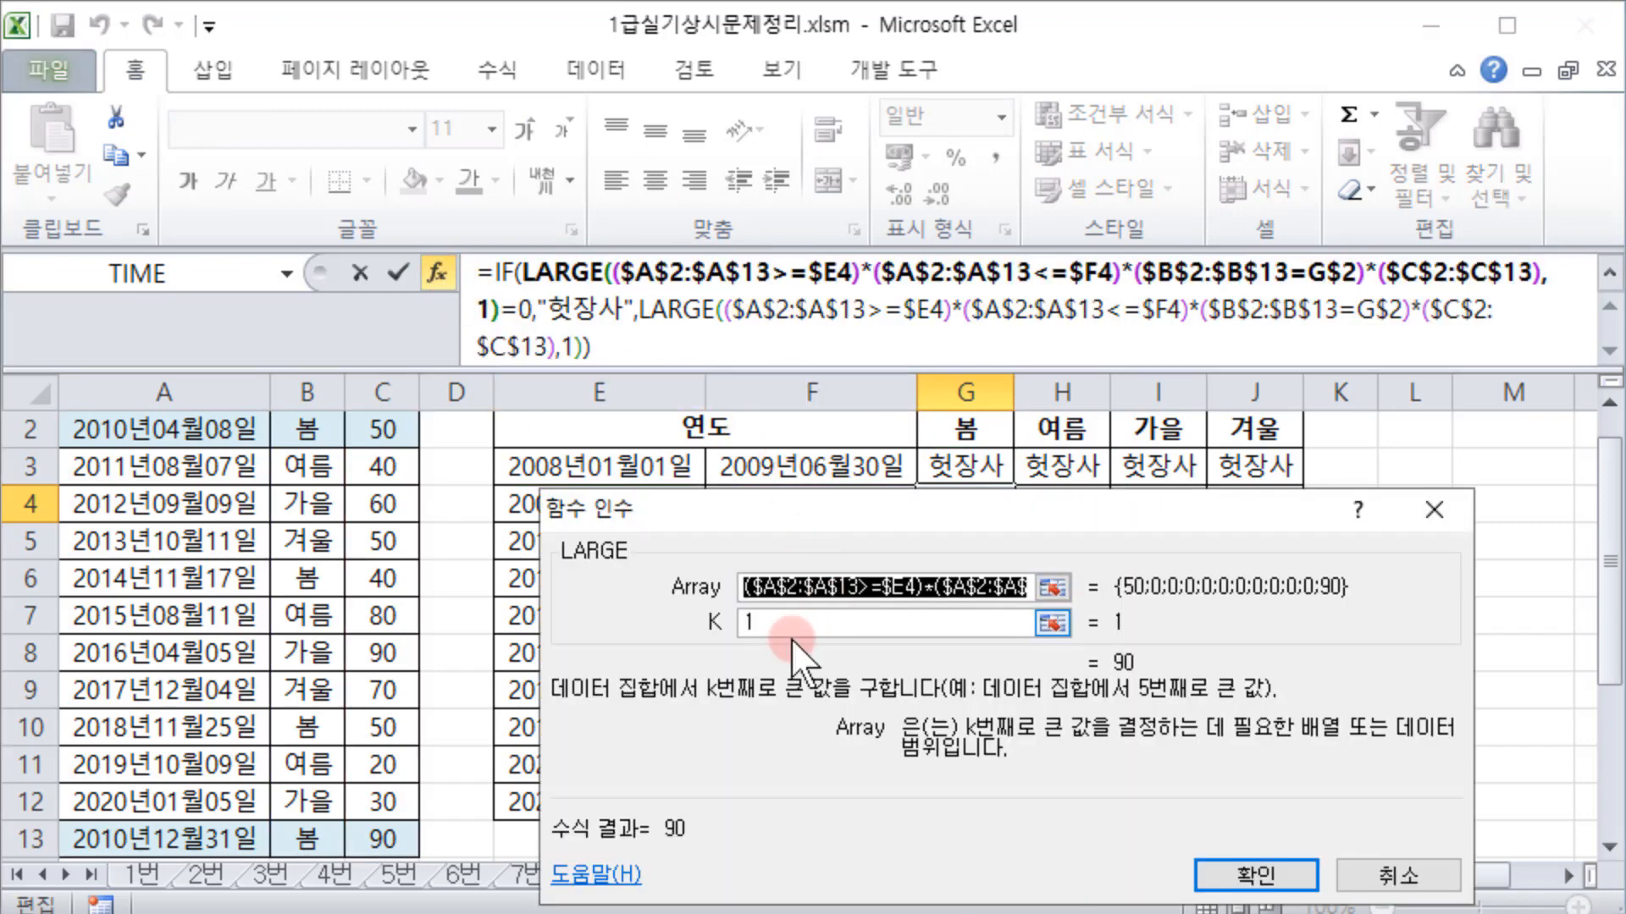
{"action": "left_click_drag", "start_coordinate": [765, 621], "coordinate": [740, 622]}
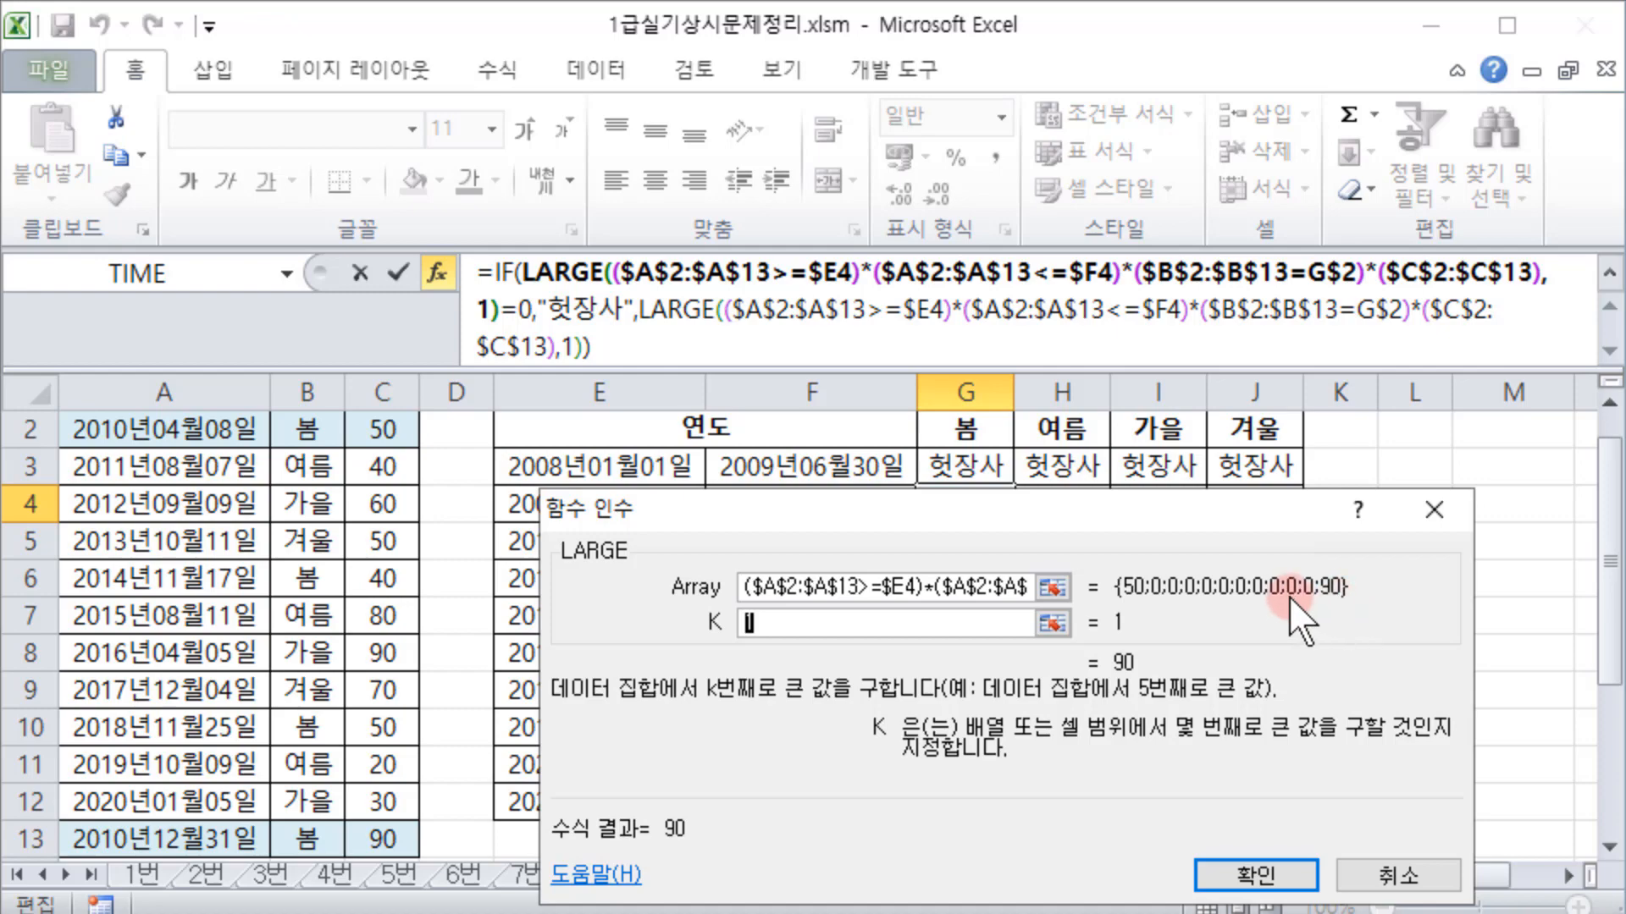
{"action": "left_click", "coordinate": [1431, 520]}
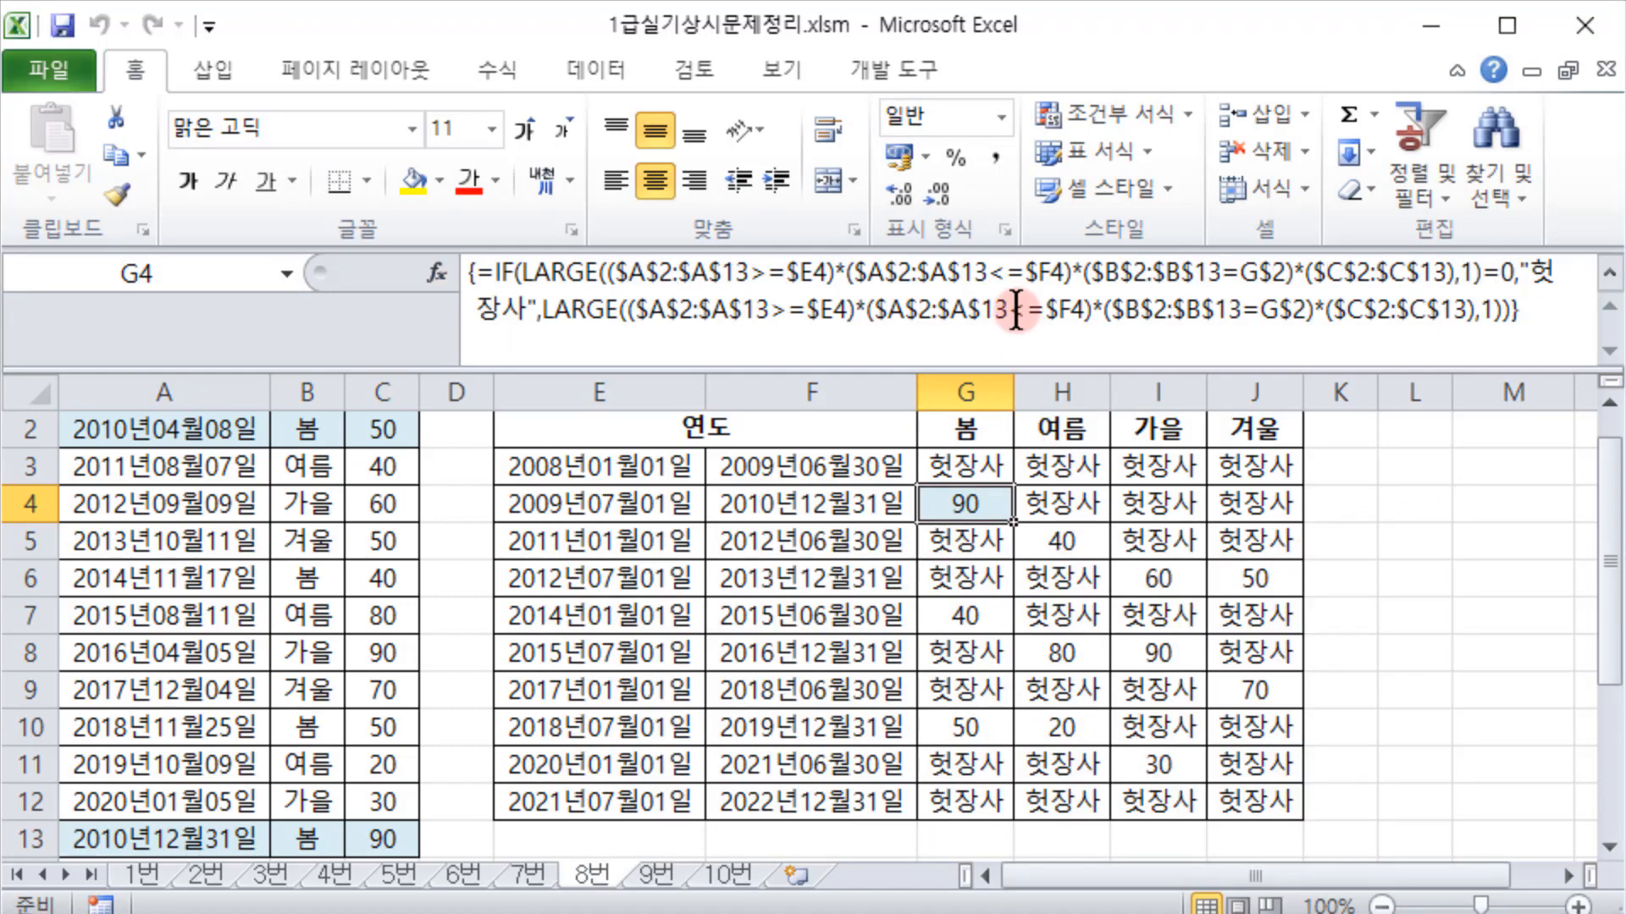
Step: Open the function arguments of the IF in G4's formula, and examine Logical_test and Value_if_true
{"action": "left_click", "coordinate": [484, 272]}
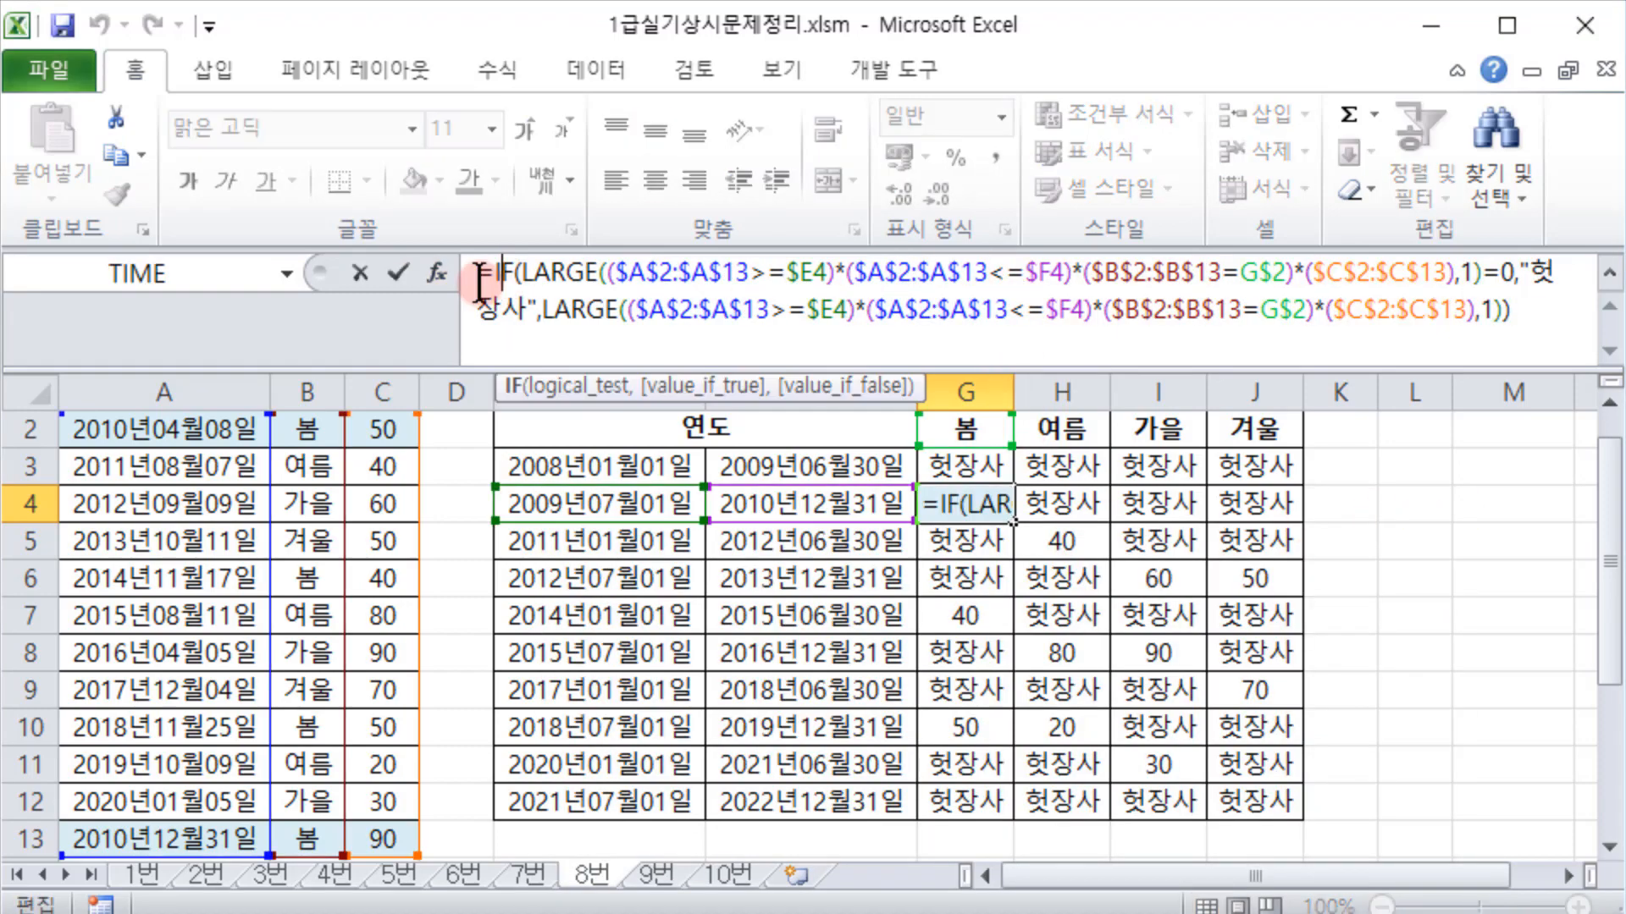
{"action": "left_click", "coordinate": [438, 272]}
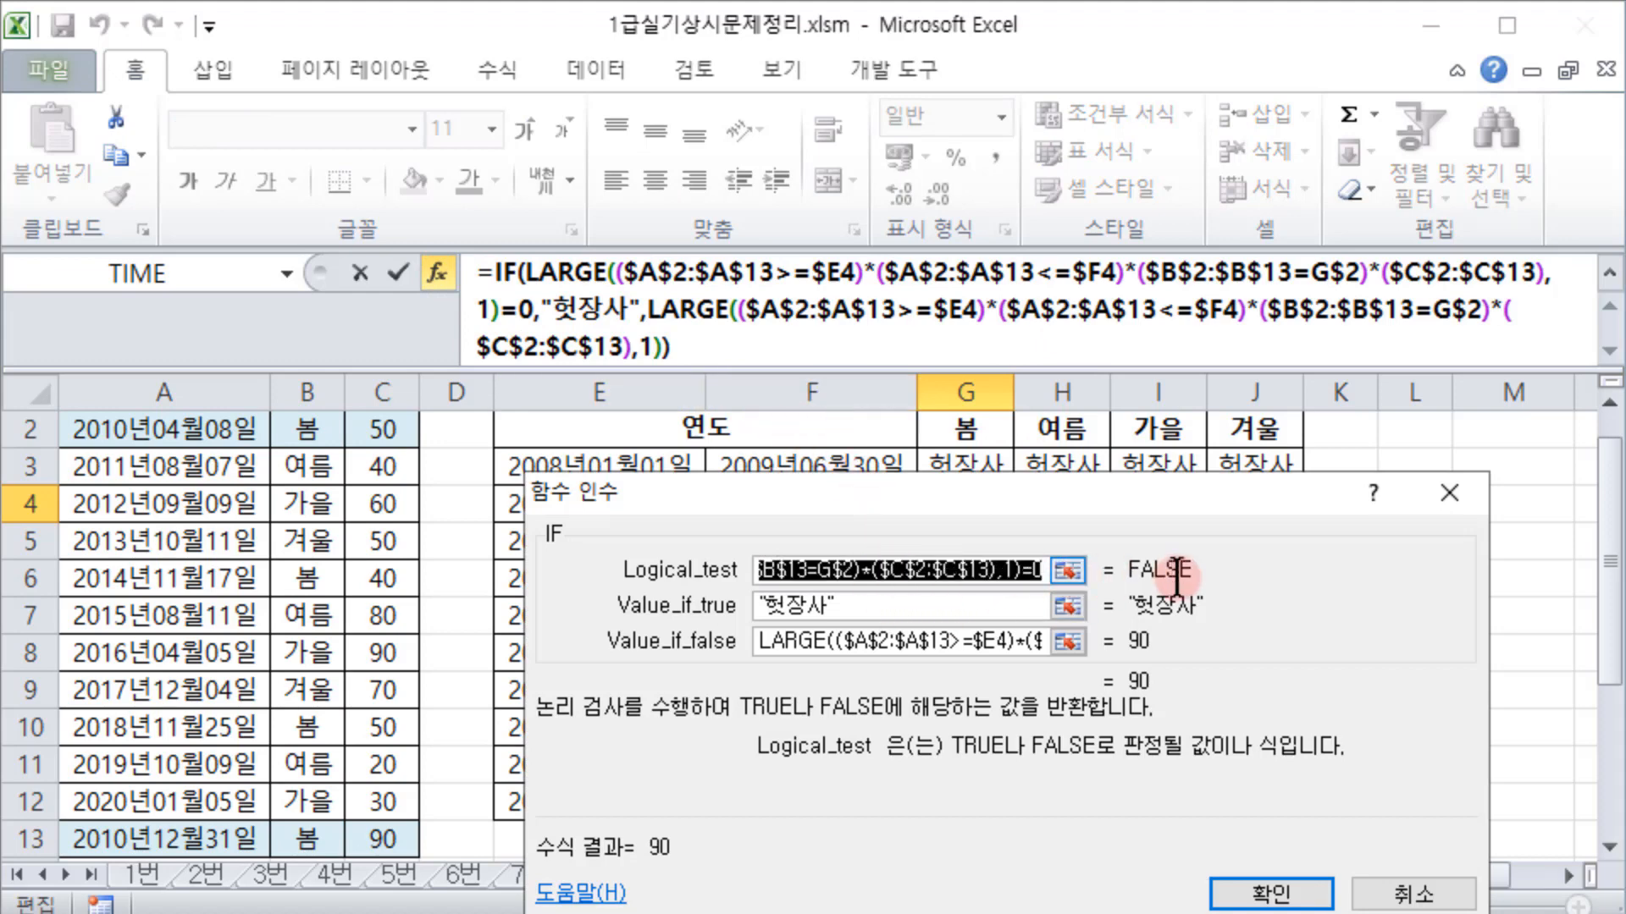
{"action": "left_click", "coordinate": [1038, 573]}
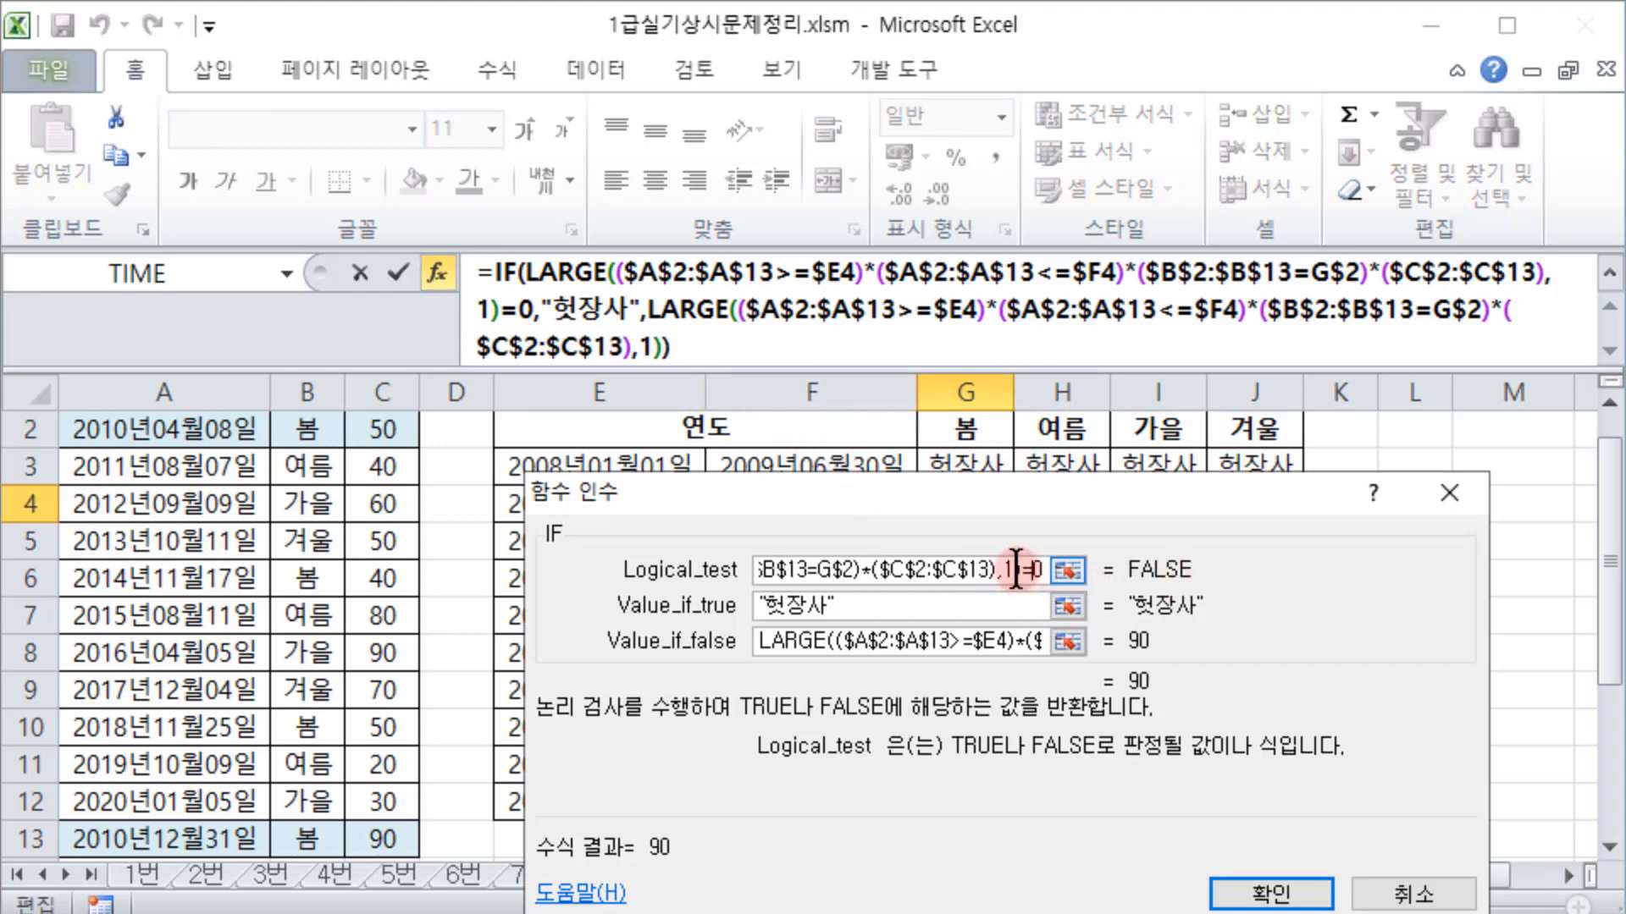
{"action": "left_click_drag", "start_coordinate": [1019, 569], "coordinate": [563, 572]}
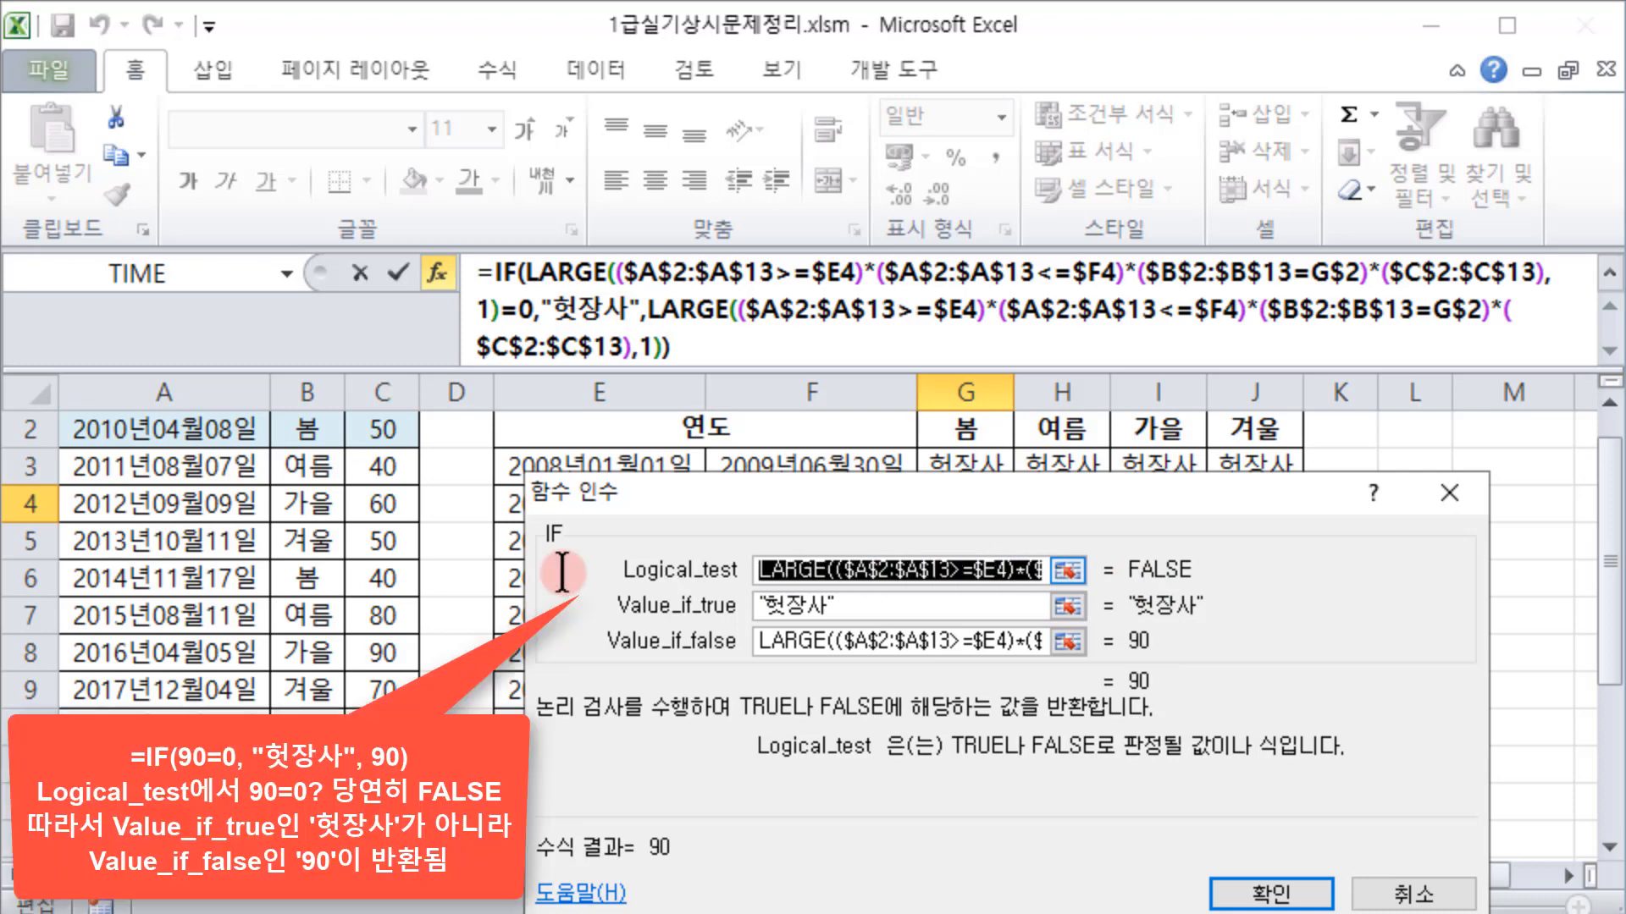
{"action": "left_click", "coordinate": [946, 571]}
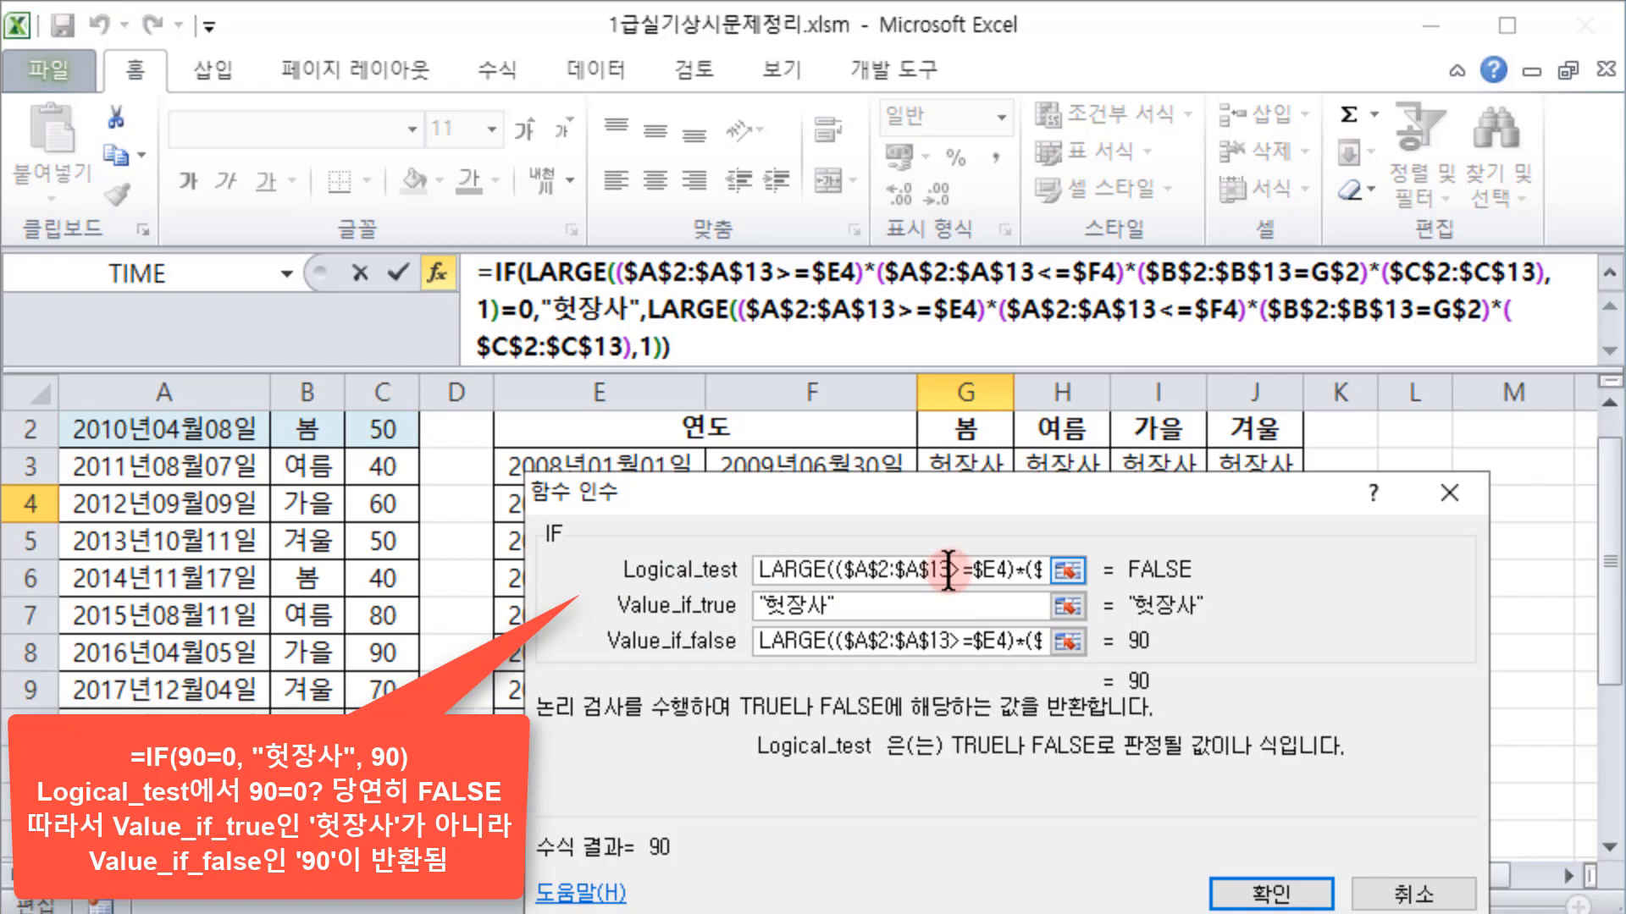
{"action": "left_click", "coordinate": [949, 605]}
Step: Trace the IF arguments in G4's formula, evaluate the second LARGE function, and leave the formula without saving
{"action": "left_click_drag", "start_coordinate": [522, 286], "coordinate": [1518, 291]}
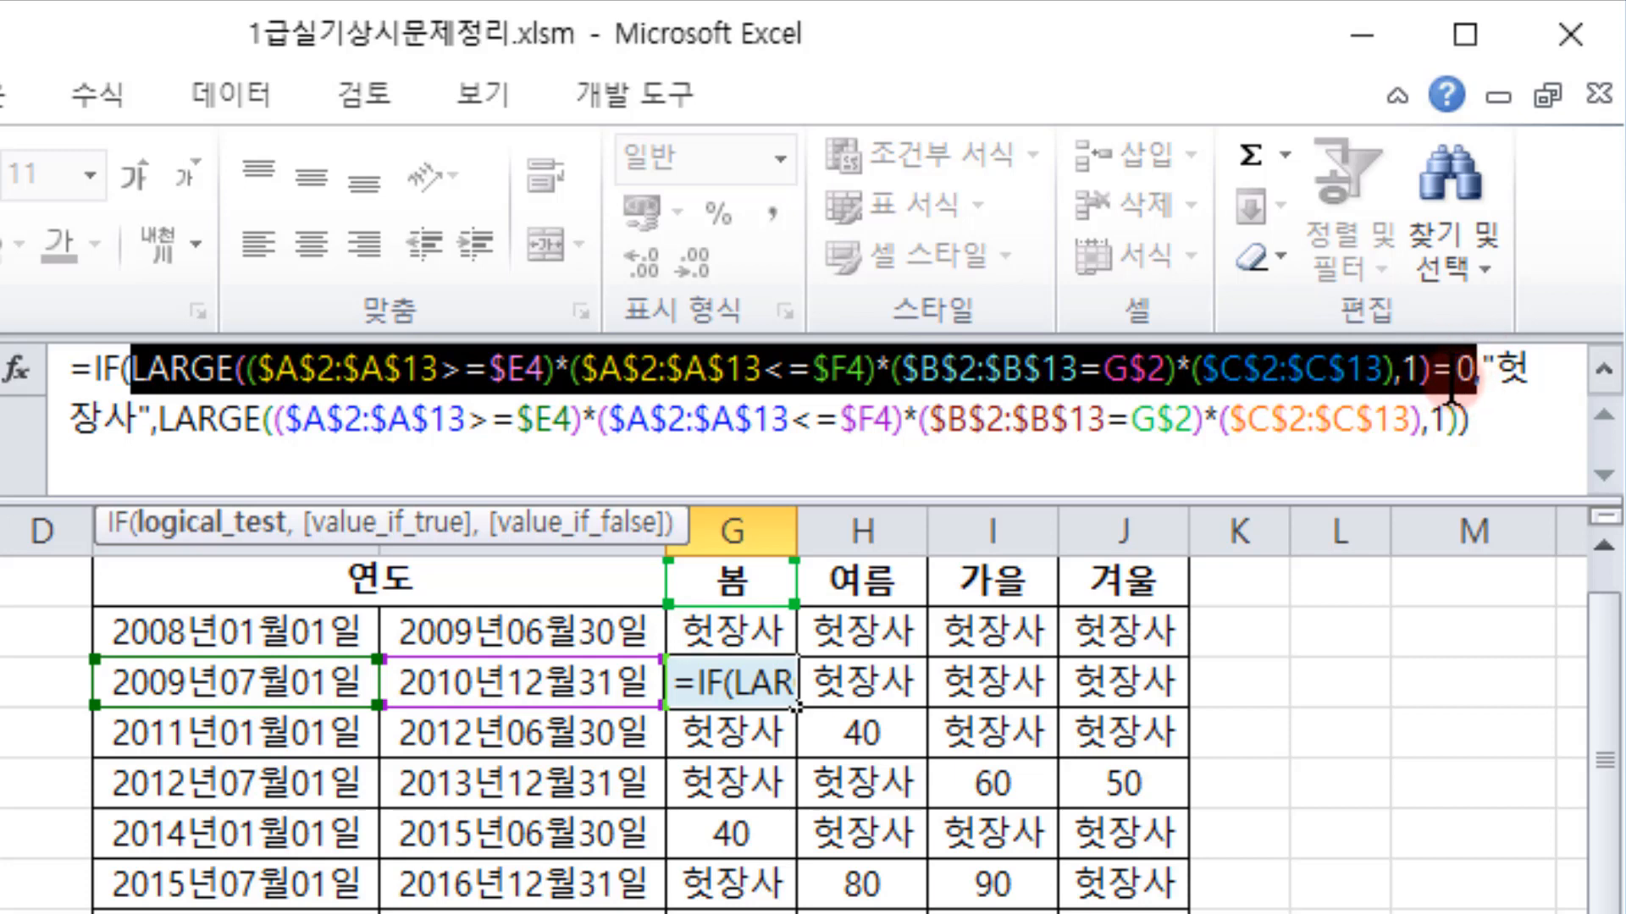
{"action": "left_click", "coordinate": [1492, 368]}
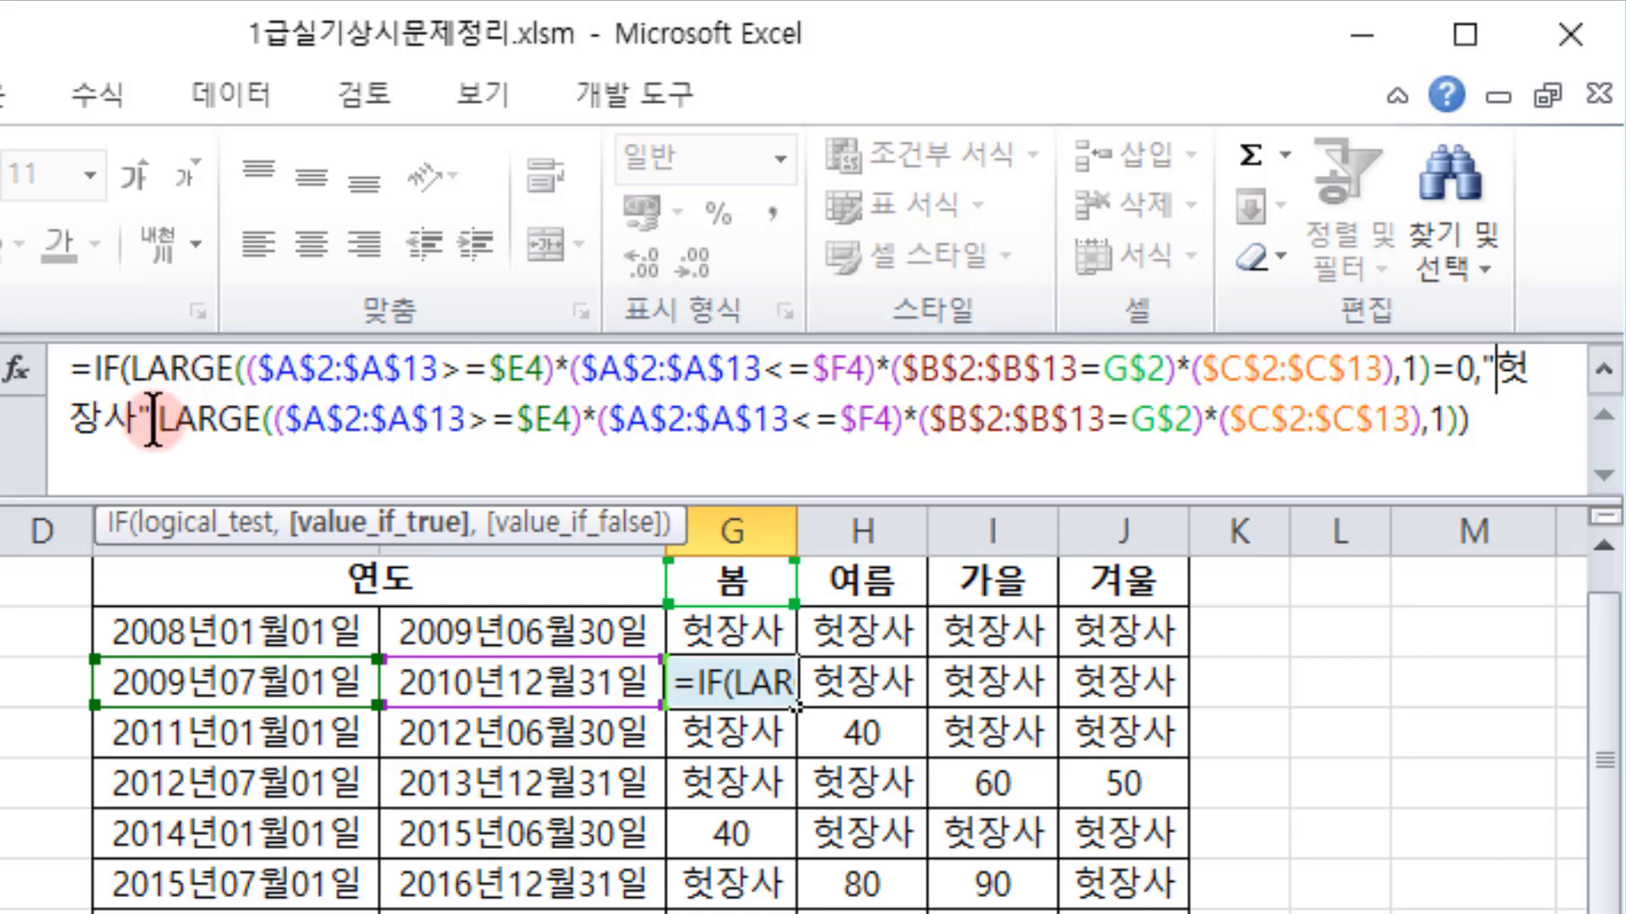
{"action": "left_click_drag", "start_coordinate": [162, 419], "coordinate": [1462, 427]}
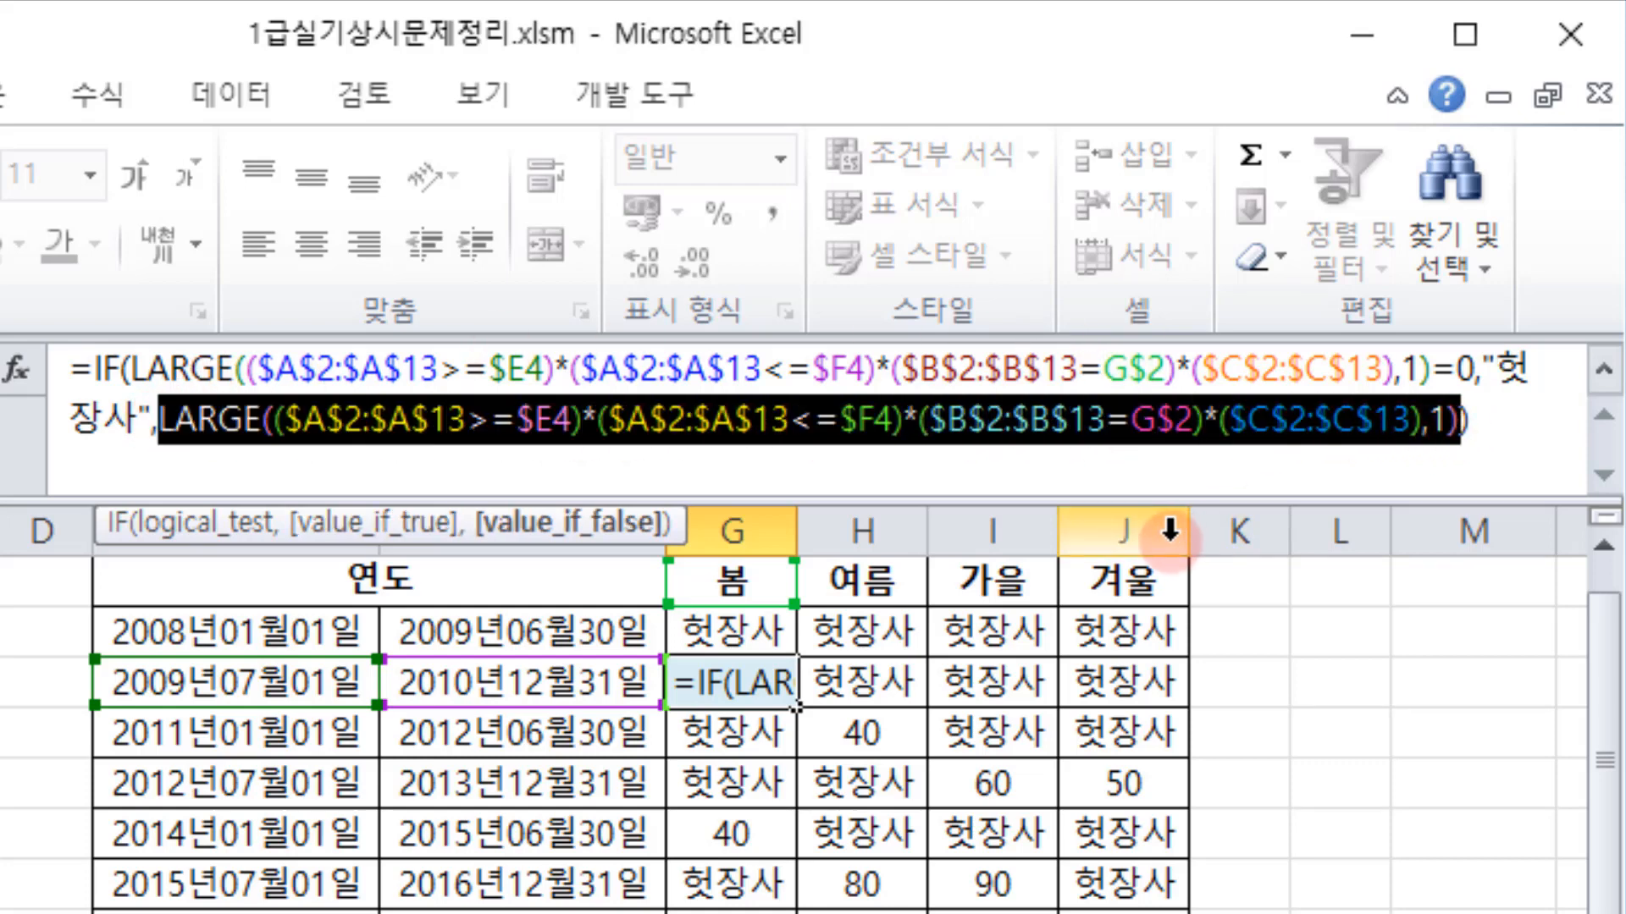
{"action": "type", "text": "90"}
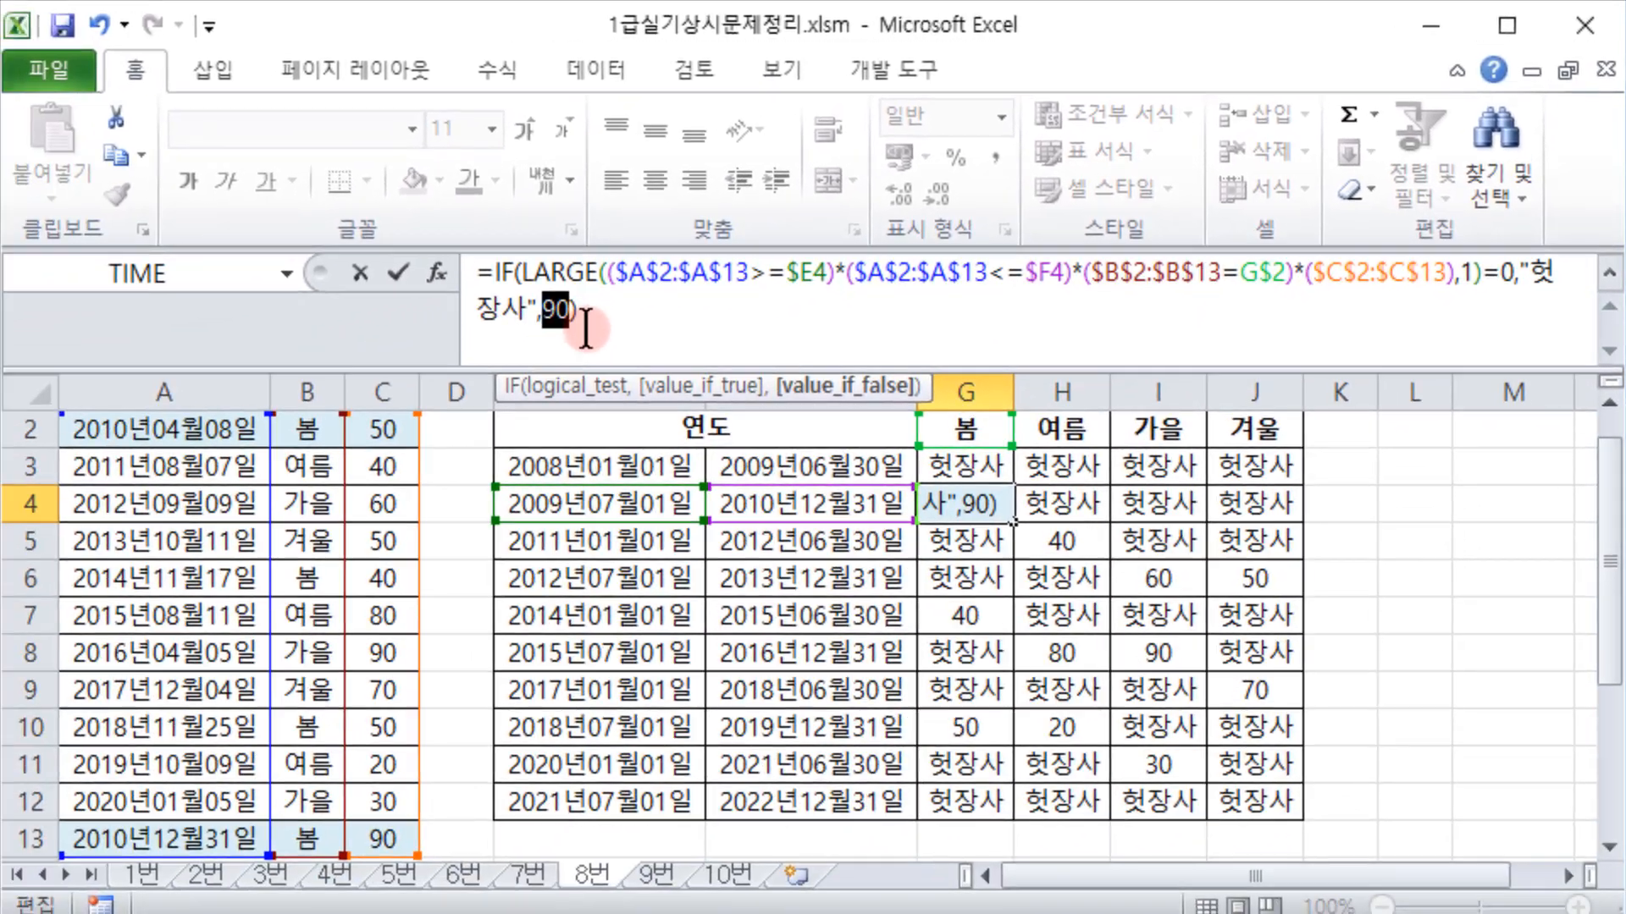
{"action": "key", "text": "Escape"}
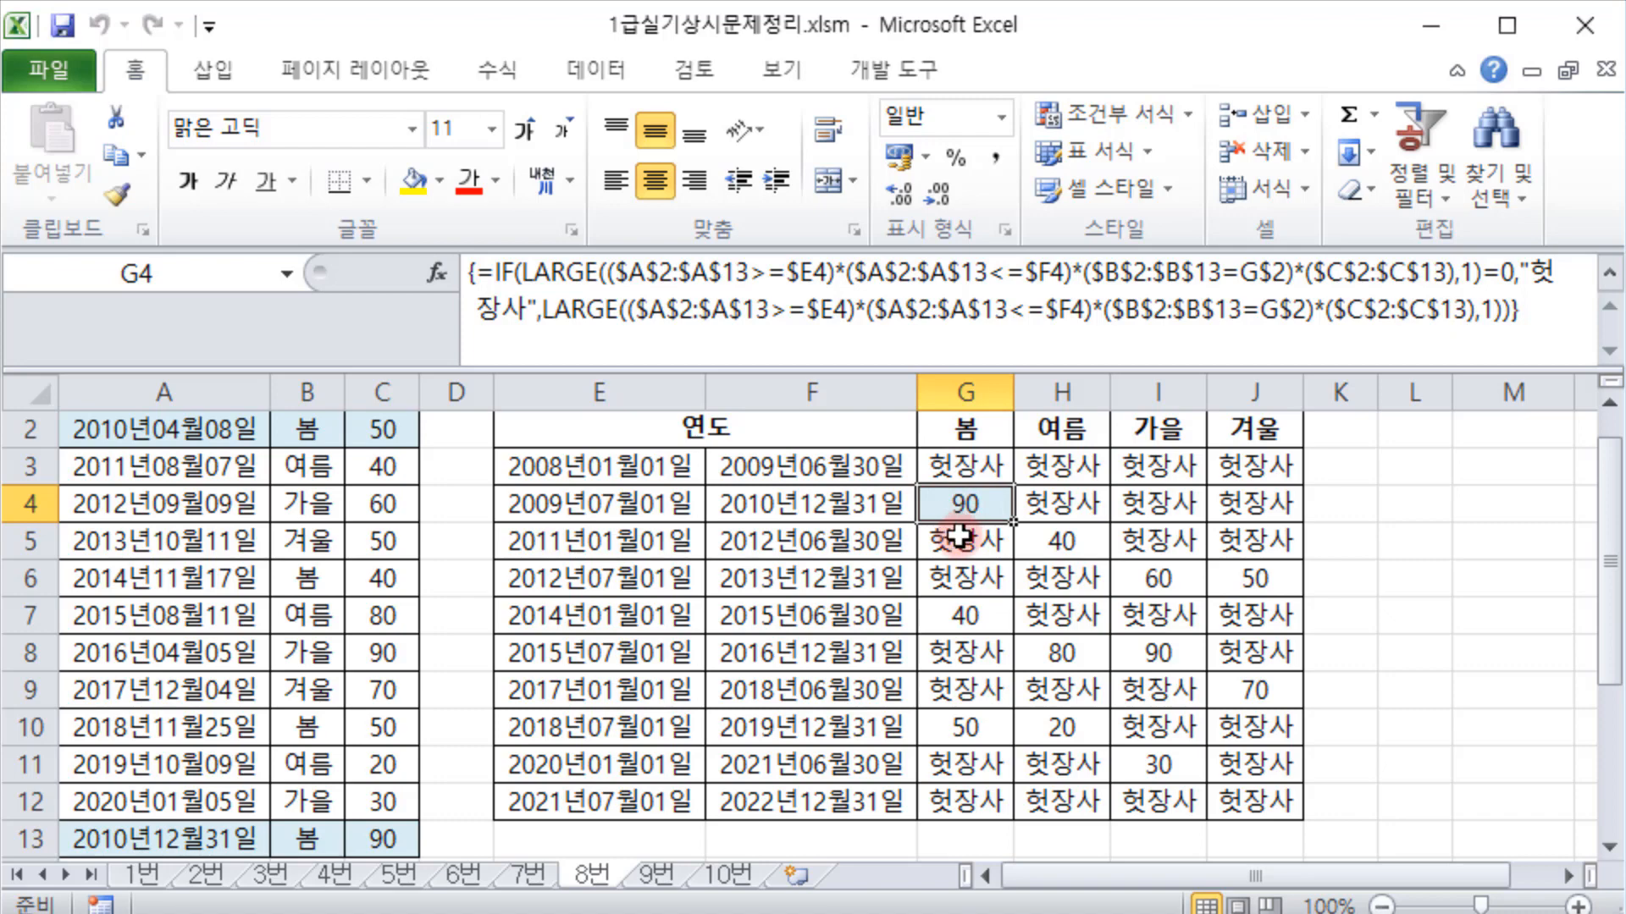
Step: Compare the date range in E4:F4 with the source dates by selecting A2 and A13 together
{"action": "scroll", "coordinate": [992, 536], "scroll_direction": "up", "scroll_amount": 1}
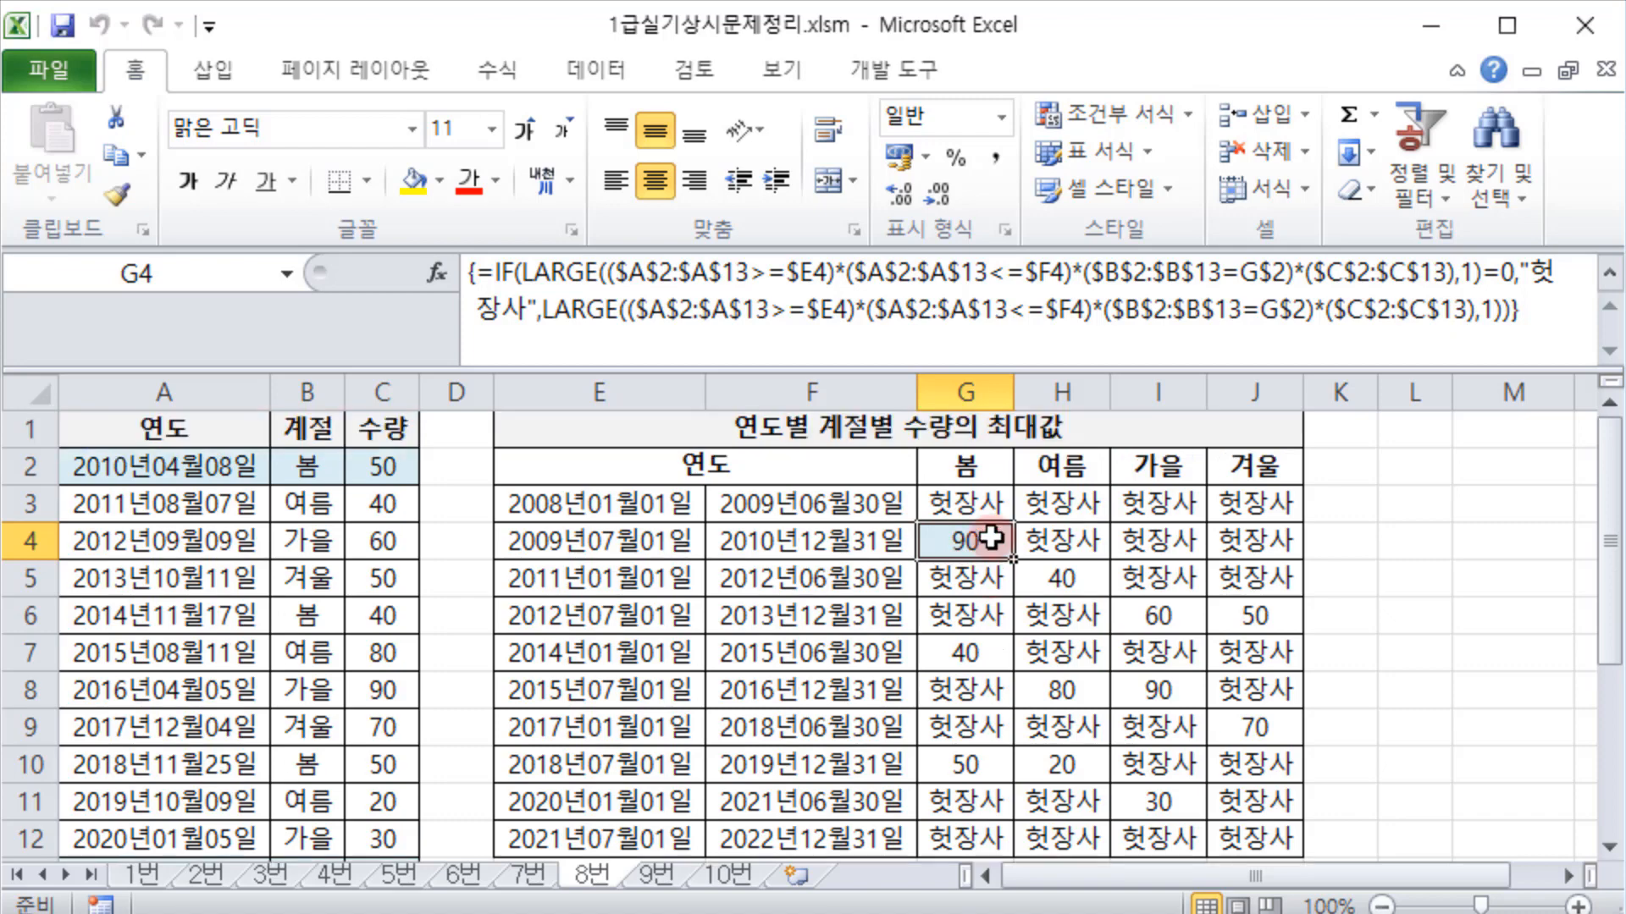
{"action": "left_click_drag", "start_coordinate": [560, 551], "coordinate": [770, 546]}
{"action": "left_click", "coordinate": [179, 465]}
{"action": "scroll", "coordinate": [308, 537], "scroll_direction": "down", "scroll_amount": 1}
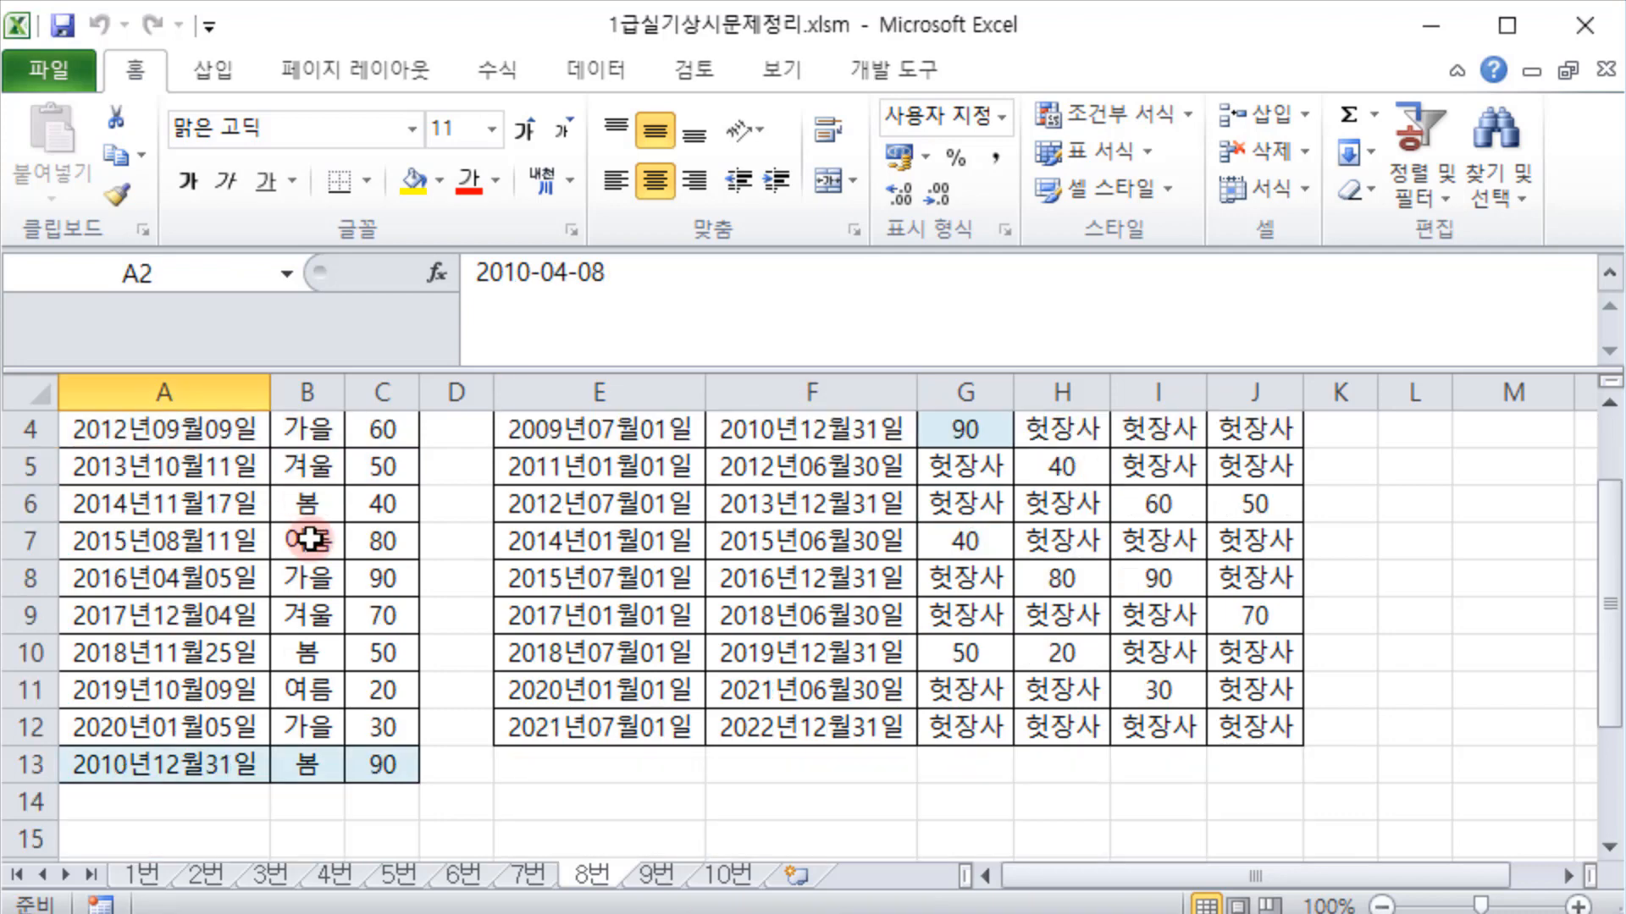
{"action": "left_click", "coordinate": [185, 762], "text": "ctrl"}
{"action": "scroll", "coordinate": [439, 675], "scroll_direction": "up", "scroll_amount": 3}
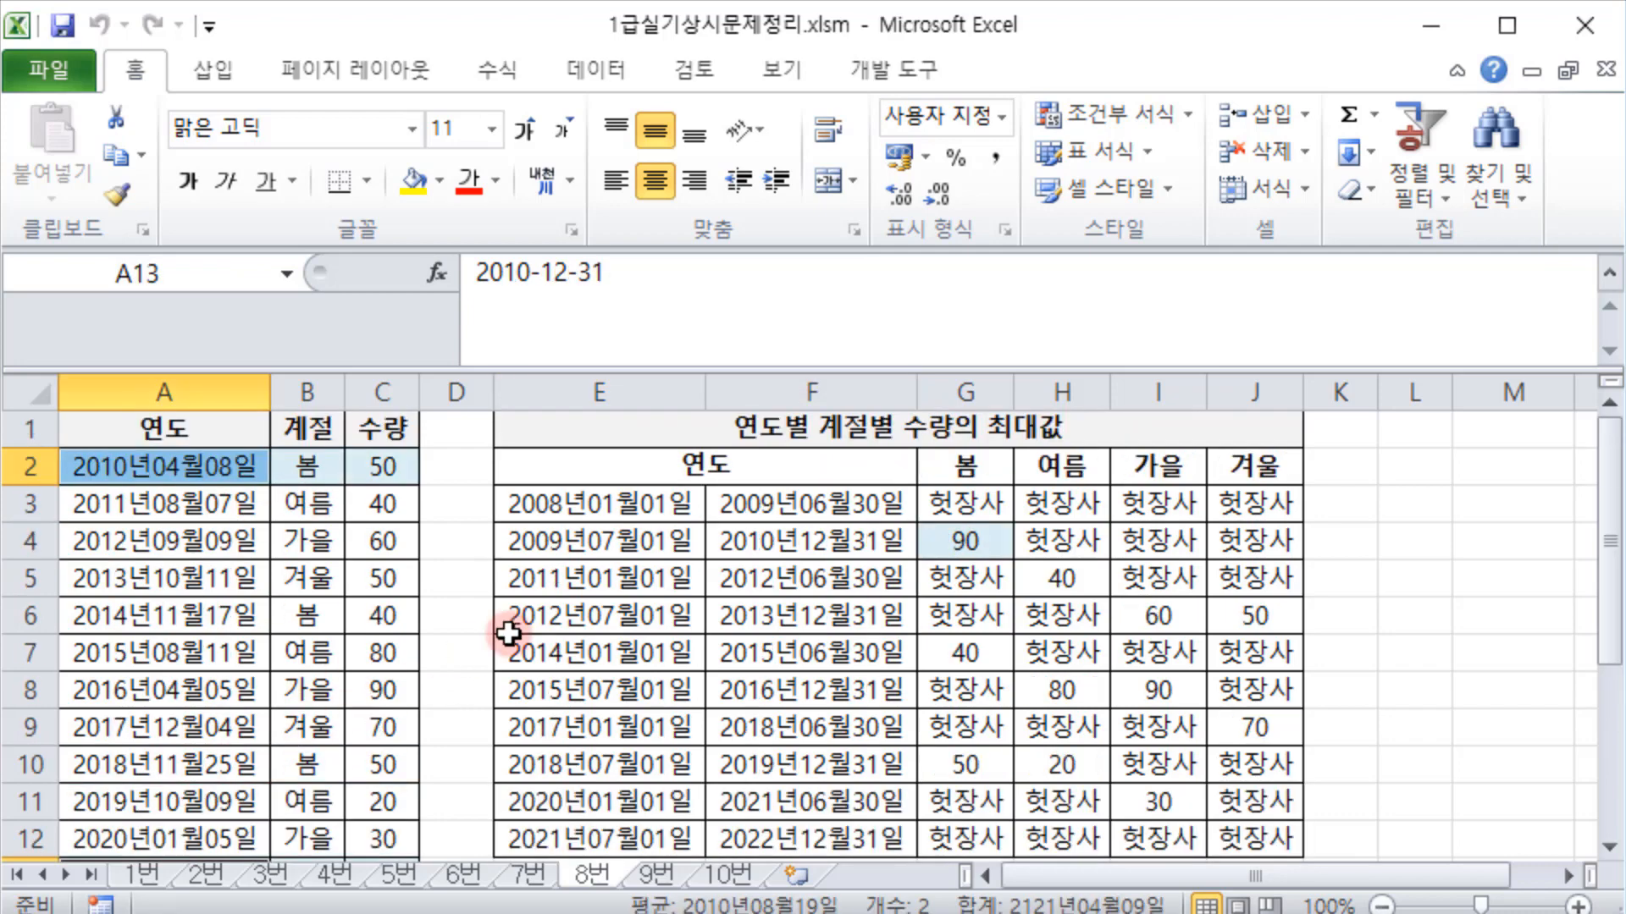
Step: Add the season cells B2 and B13 and the quantity cells C2 and C13 to the selection, and compare the two records
{"action": "left_click", "coordinate": [296, 471], "text": "ctrl"}
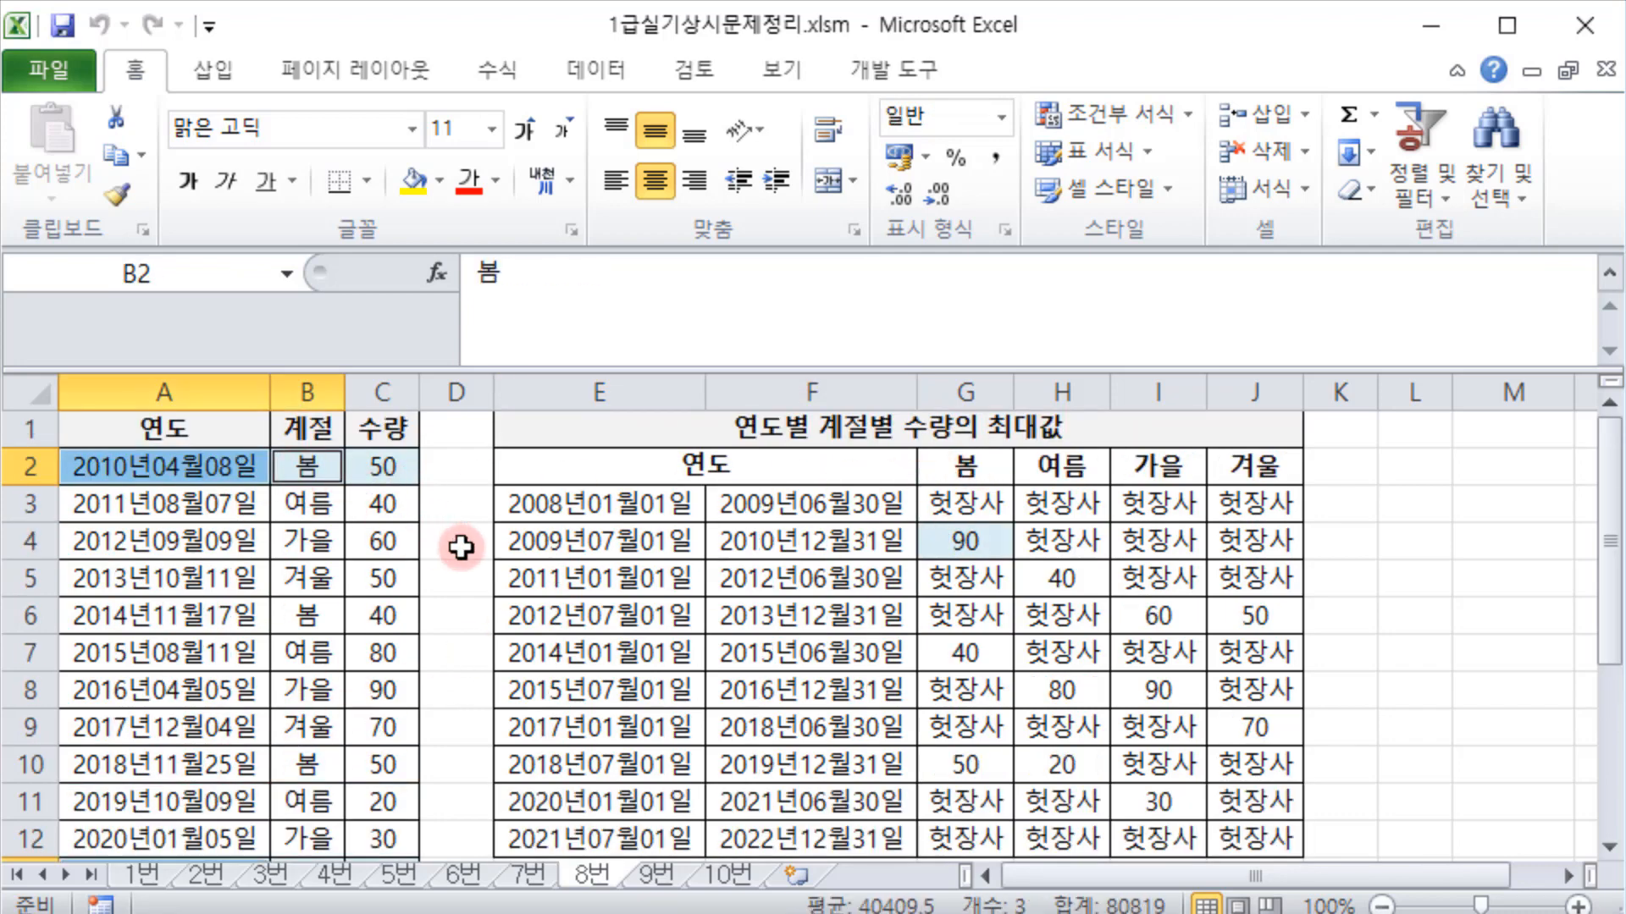
{"action": "scroll", "coordinate": [464, 545], "scroll_direction": "down", "scroll_amount": 3}
{"action": "left_click", "coordinate": [320, 558], "text": "ctrl"}
{"action": "scroll", "coordinate": [465, 559], "scroll_direction": "up", "scroll_amount": 3}
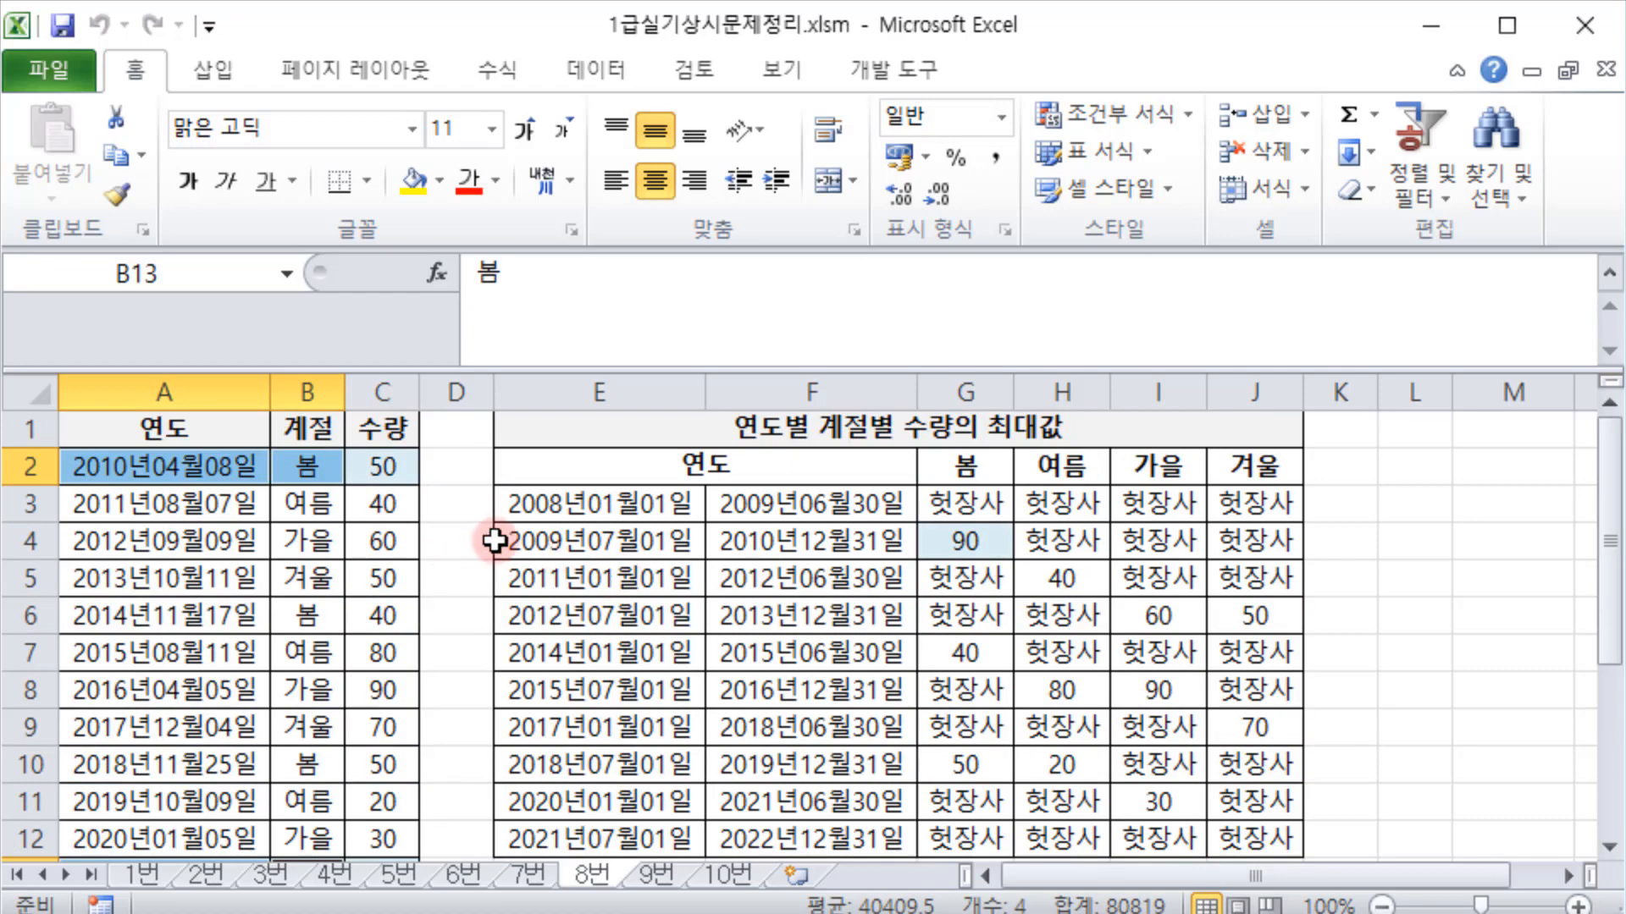
{"action": "left_click", "coordinate": [360, 470], "text": "ctrl"}
{"action": "scroll", "coordinate": [446, 610], "scroll_direction": "down", "scroll_amount": 2}
{"action": "left_click", "coordinate": [373, 660], "text": "ctrl"}
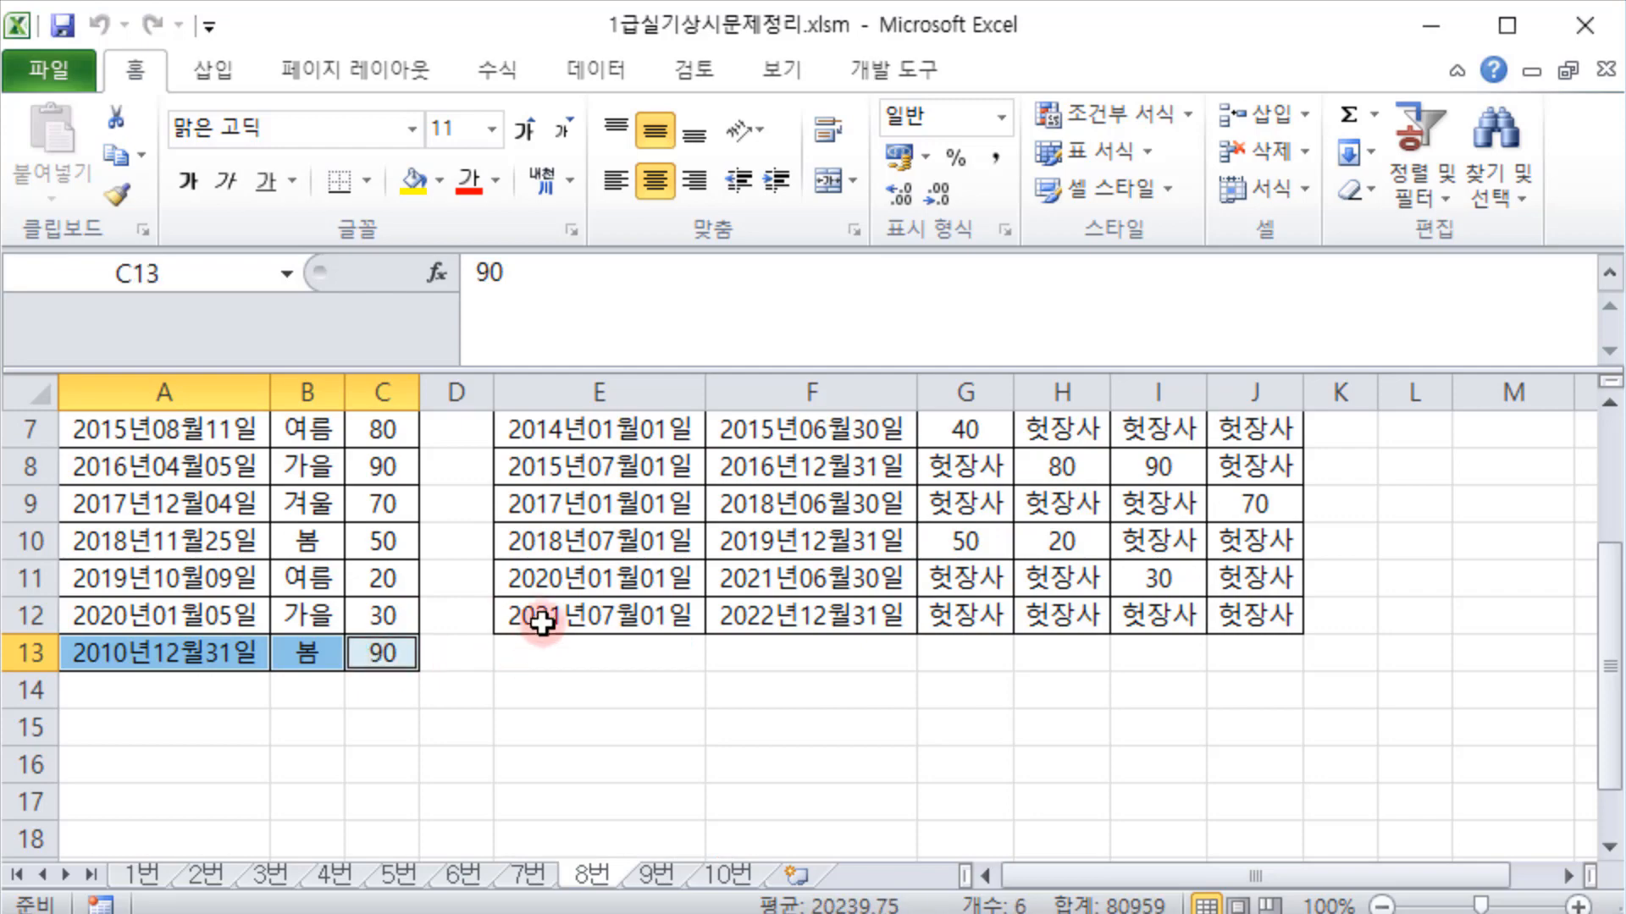
{"action": "scroll", "coordinate": [525, 617], "scroll_direction": "up", "scroll_amount": 2}
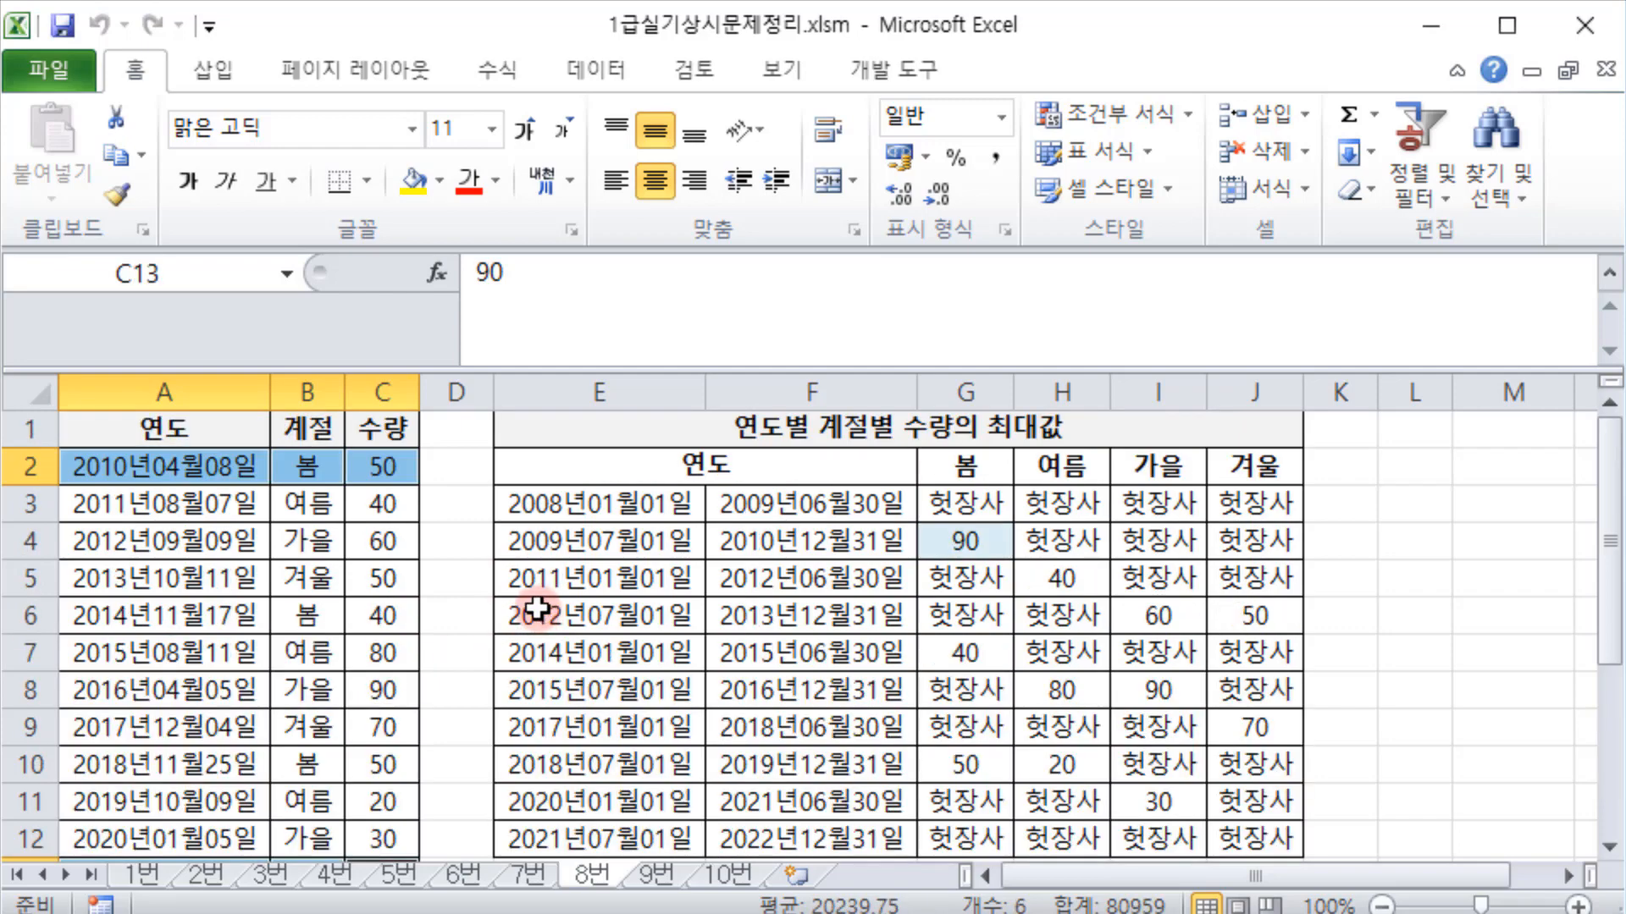
{"action": "scroll", "coordinate": [508, 601], "scroll_direction": "down", "scroll_amount": 3}
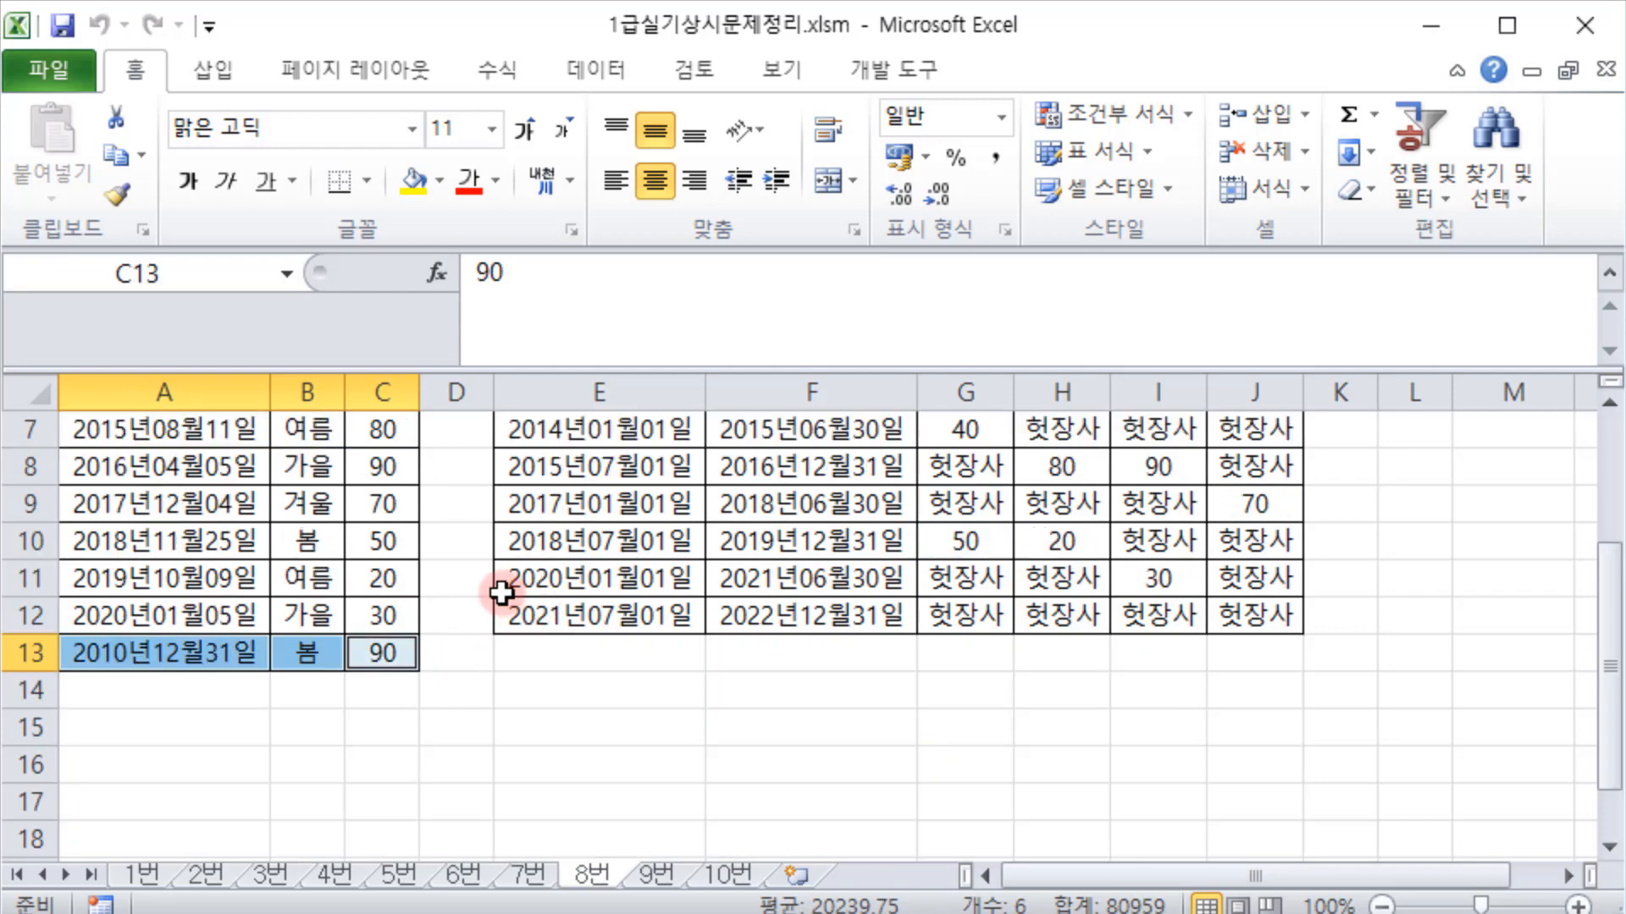
{"action": "scroll", "coordinate": [457, 609], "scroll_direction": "up", "scroll_amount": 3}
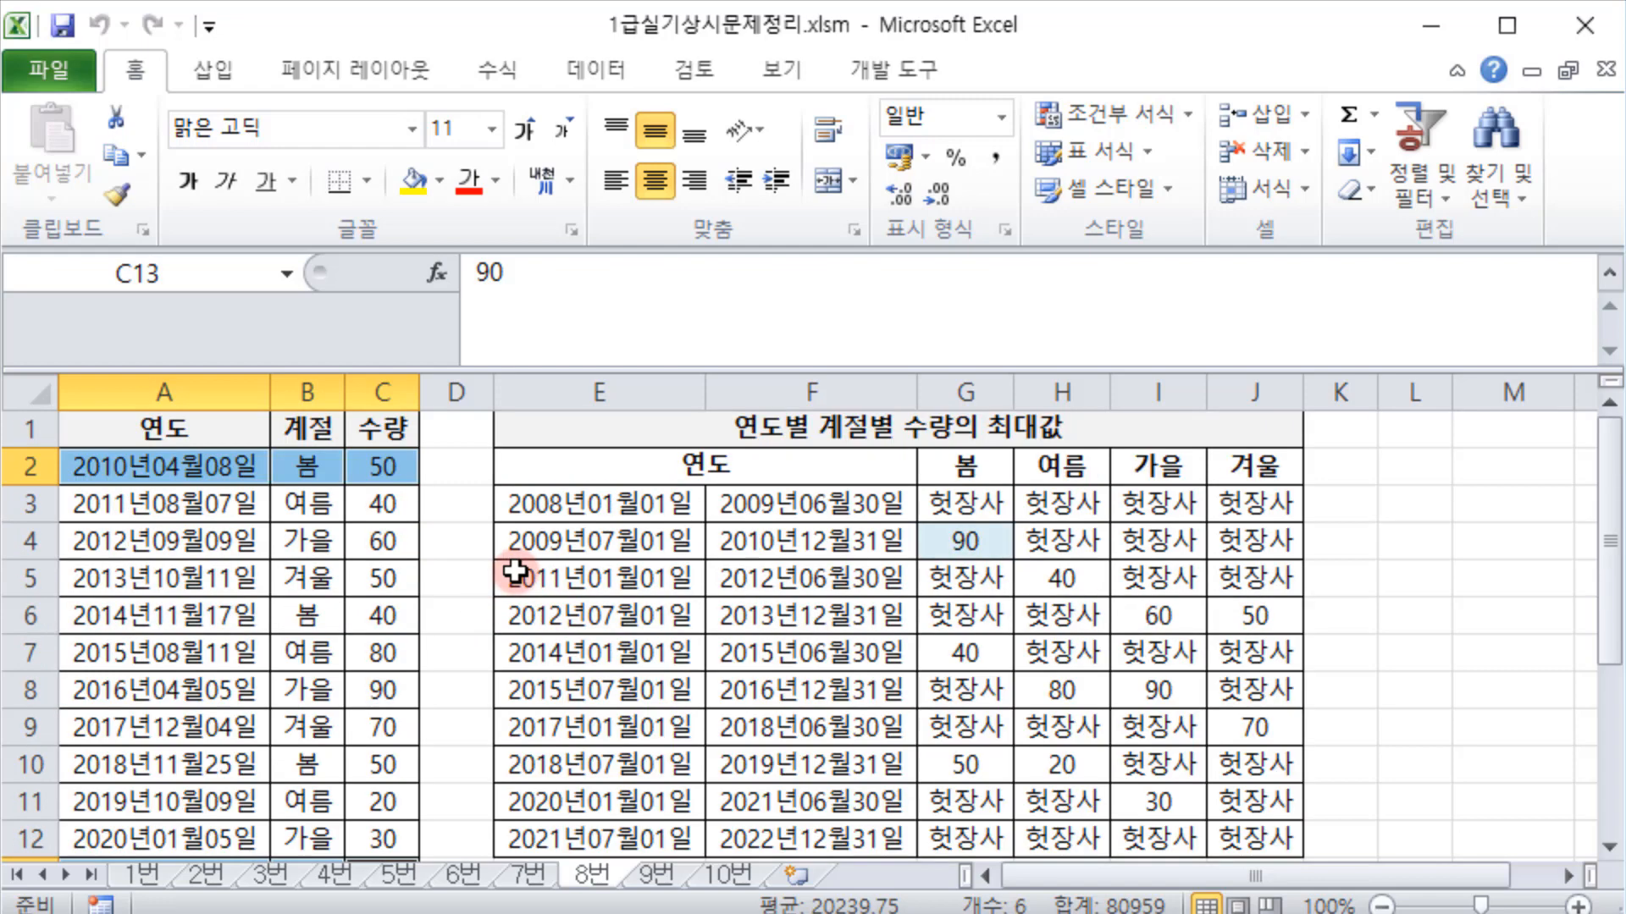
Step: Examine the mixed reference $E4 in the first LARGE function of G4, and re-enter the formula as an array formula
{"action": "left_click", "coordinate": [967, 546]}
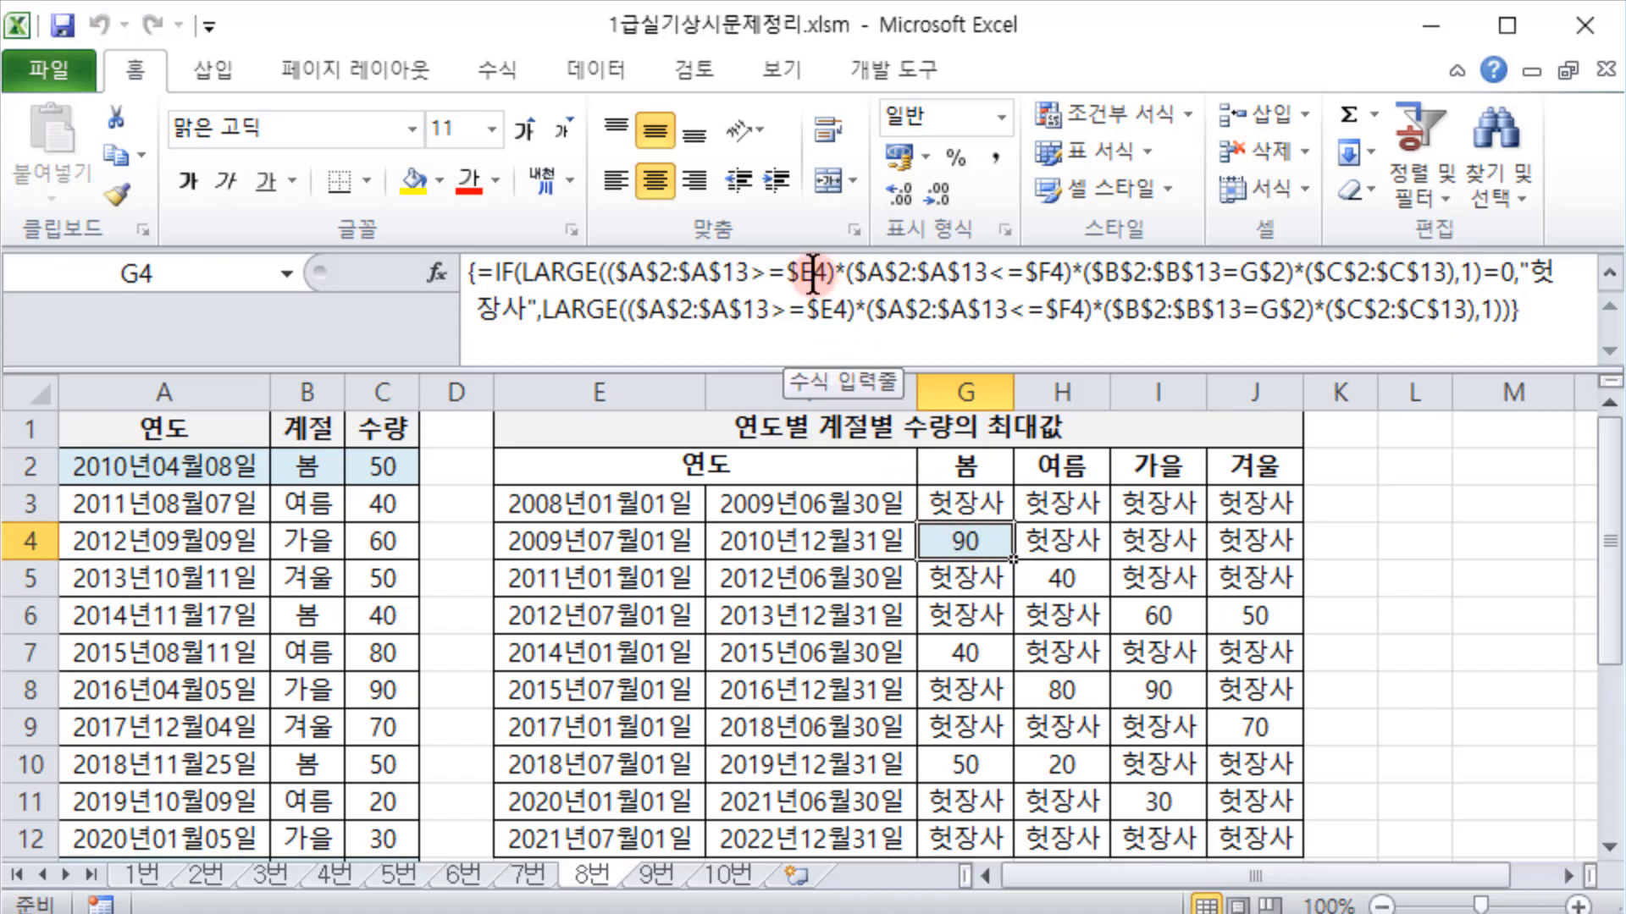
{"action": "left_click", "coordinate": [788, 269]}
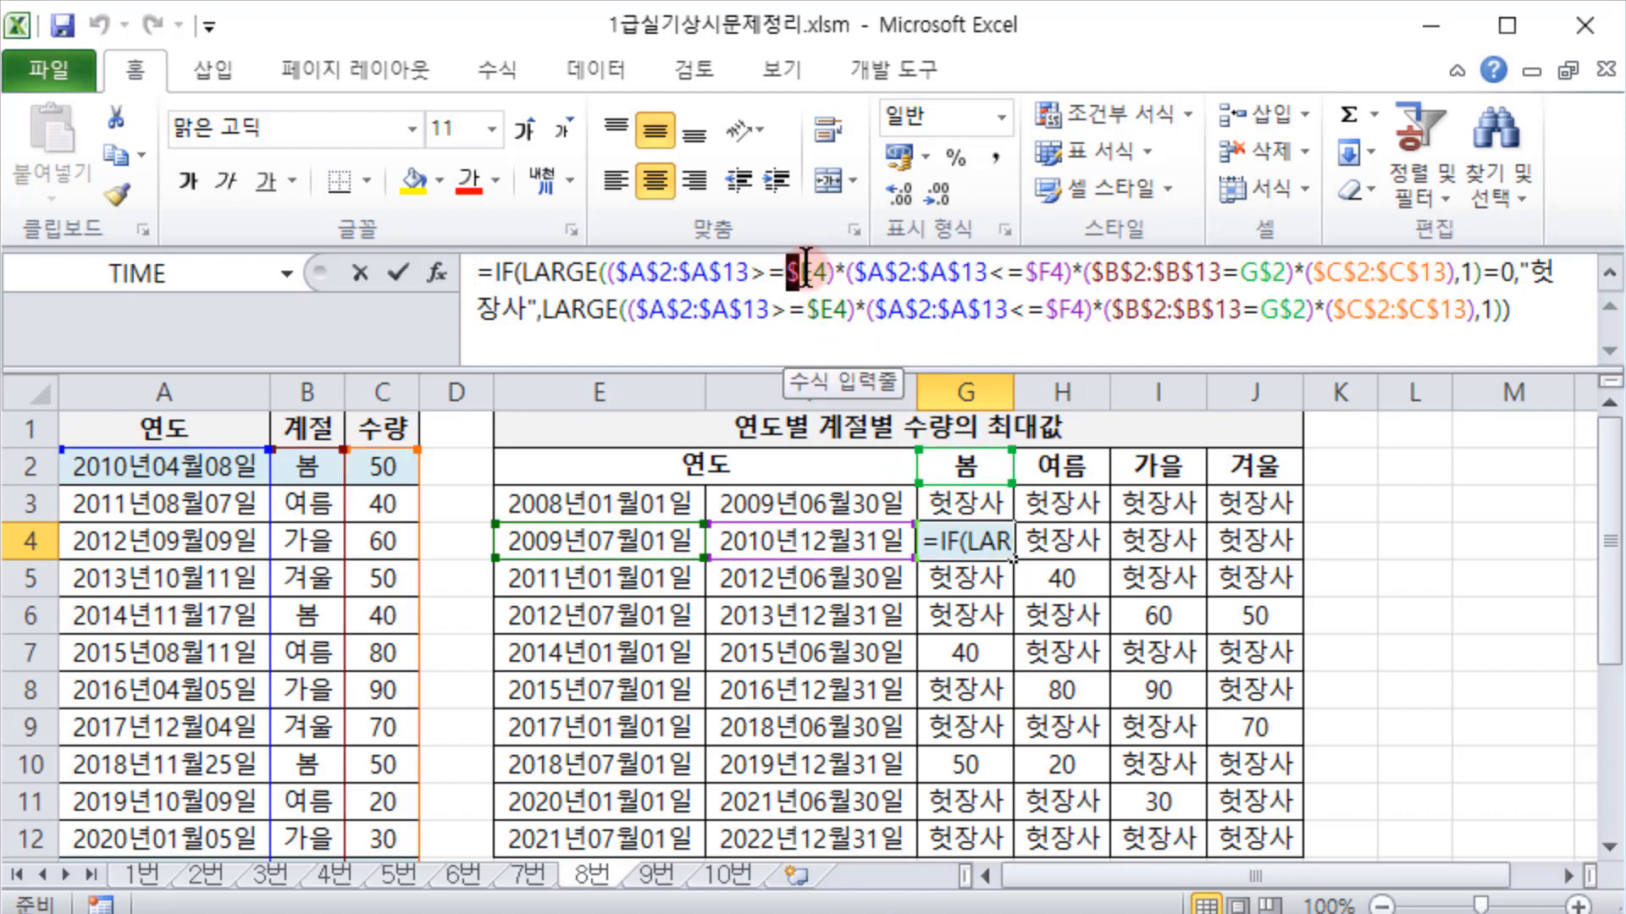
{"action": "left_click_drag", "start_coordinate": [820, 259], "coordinate": [834, 290]}
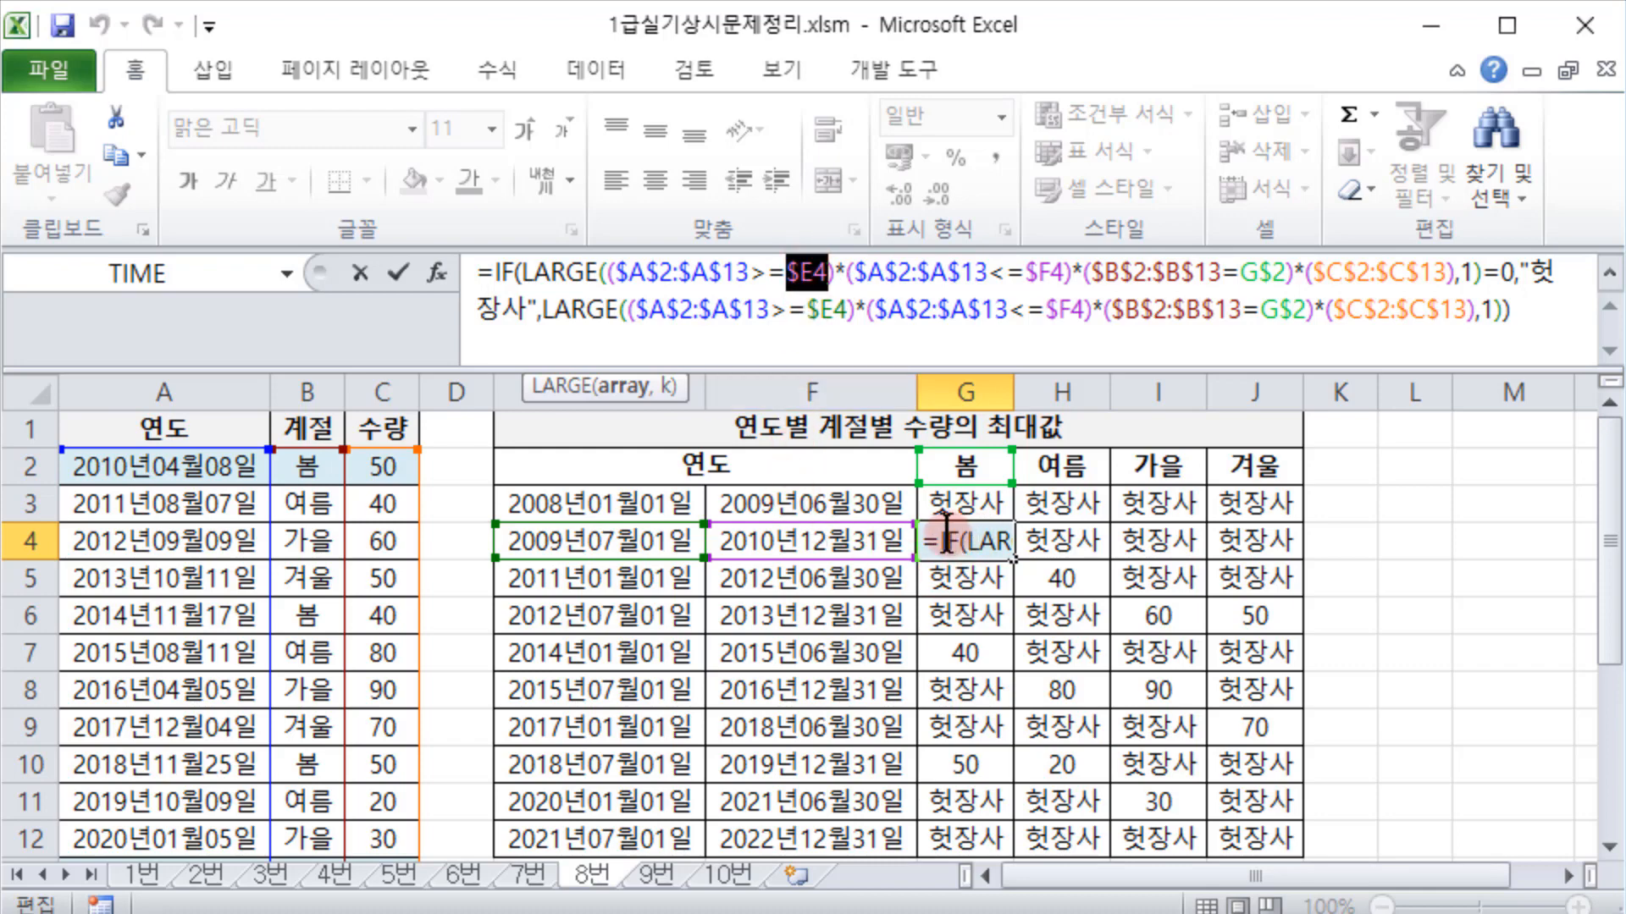
{"action": "key", "text": "ctrl+shift+Return"}
Step: Examine the mixed reference G$2 in G3's array formula, and review the arguments of its first LARGE function
{"action": "left_click", "coordinate": [969, 505]}
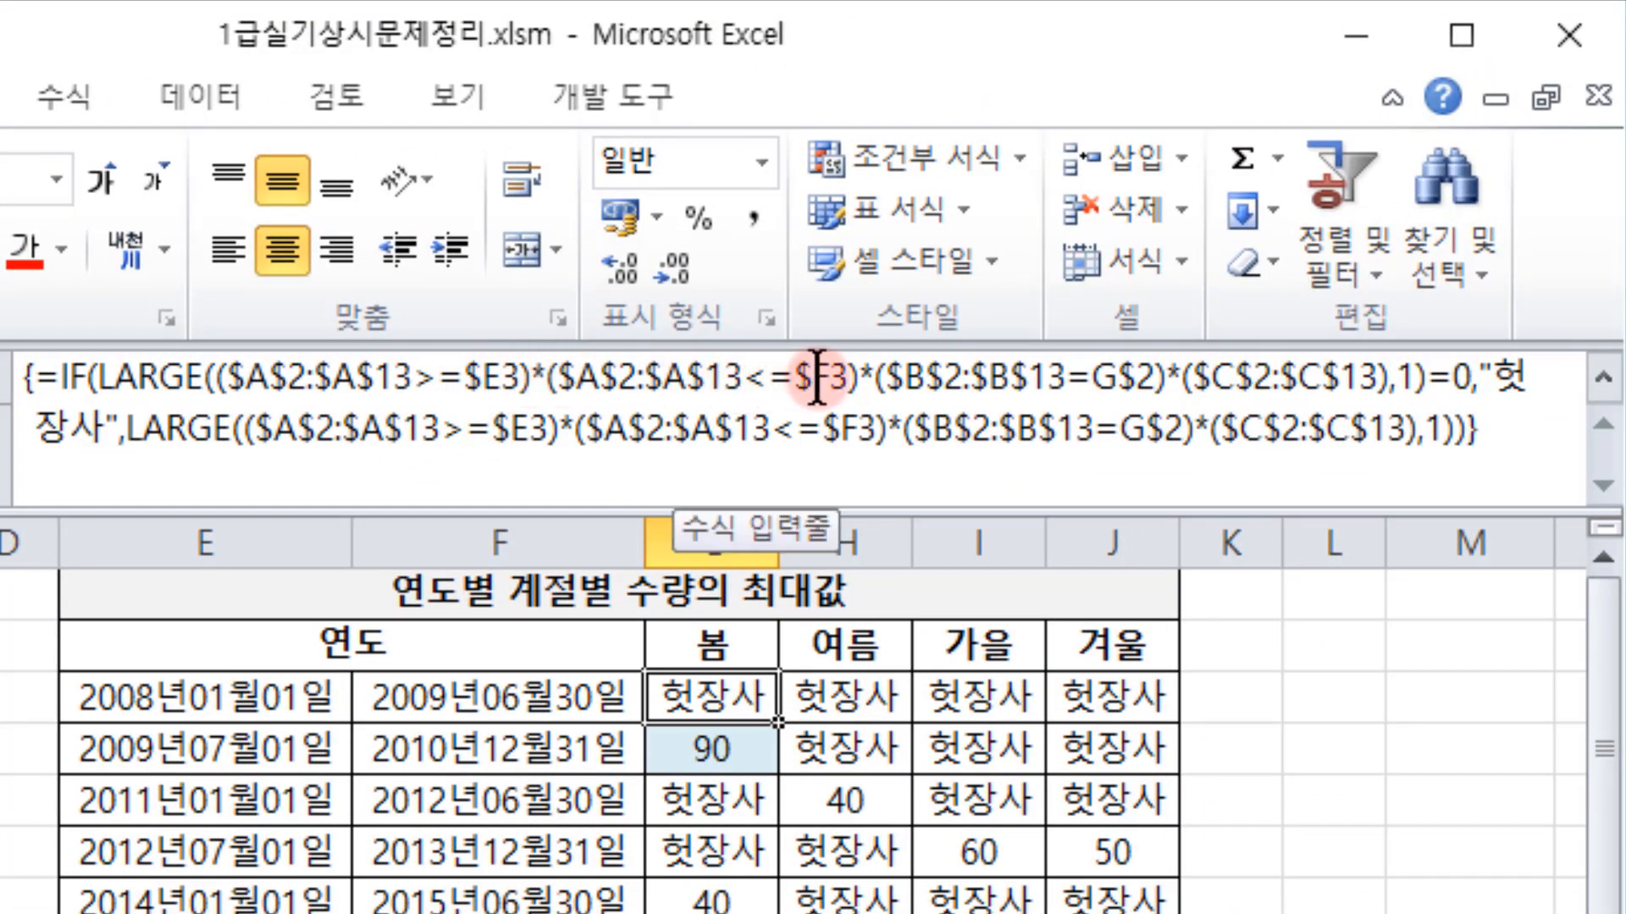
{"action": "left_click", "coordinate": [1119, 377]}
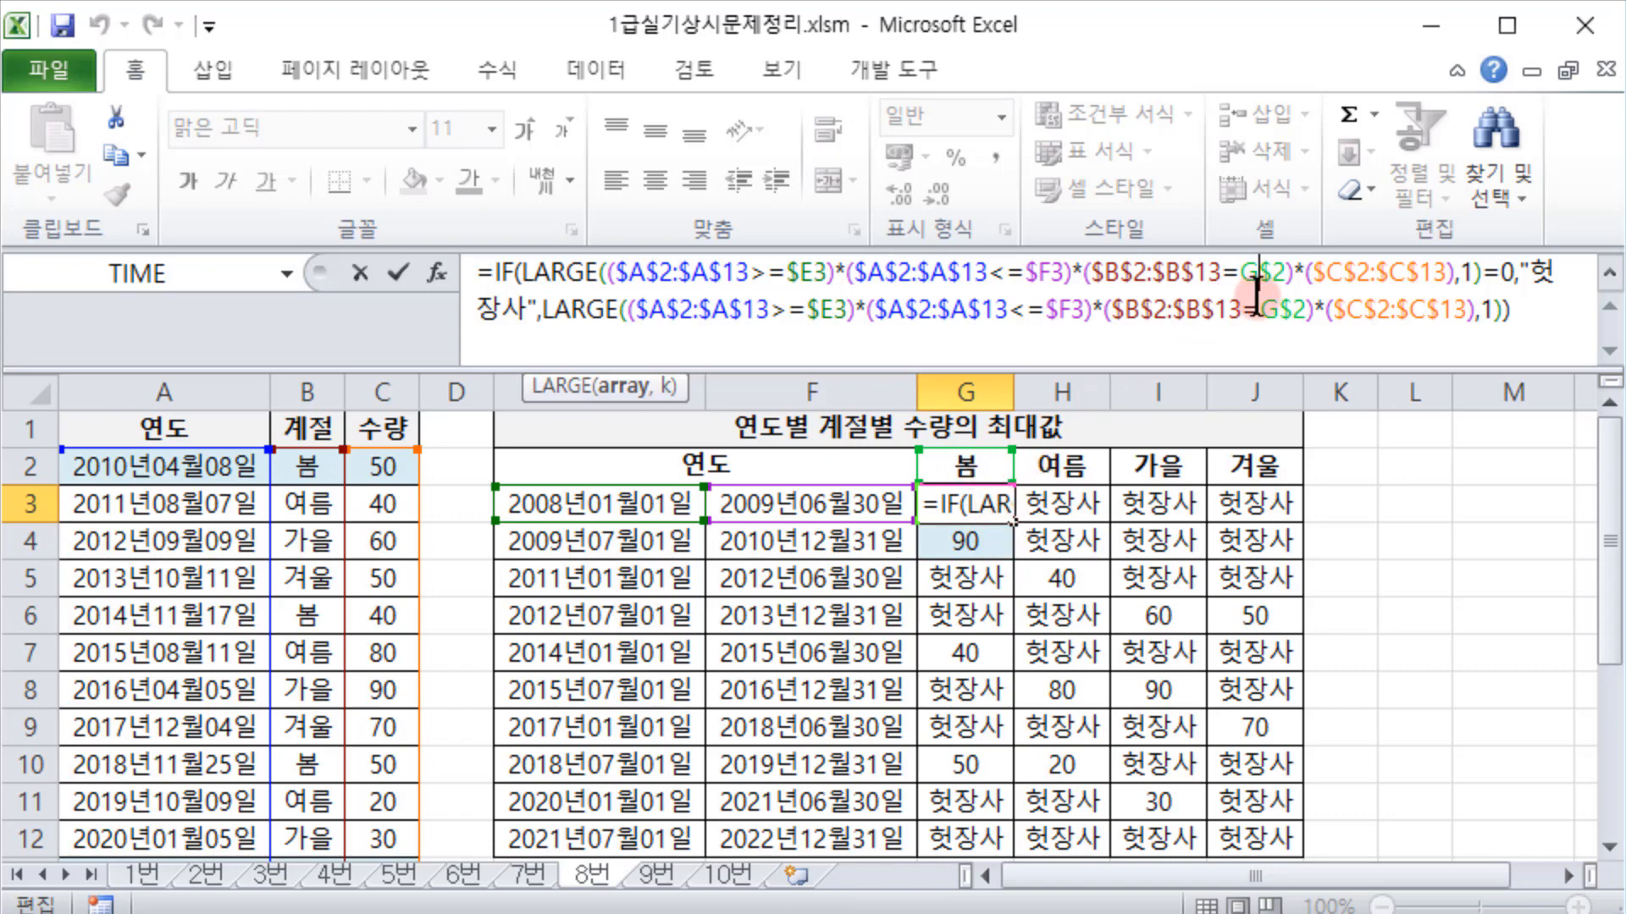
{"action": "left_click", "coordinate": [1262, 271]}
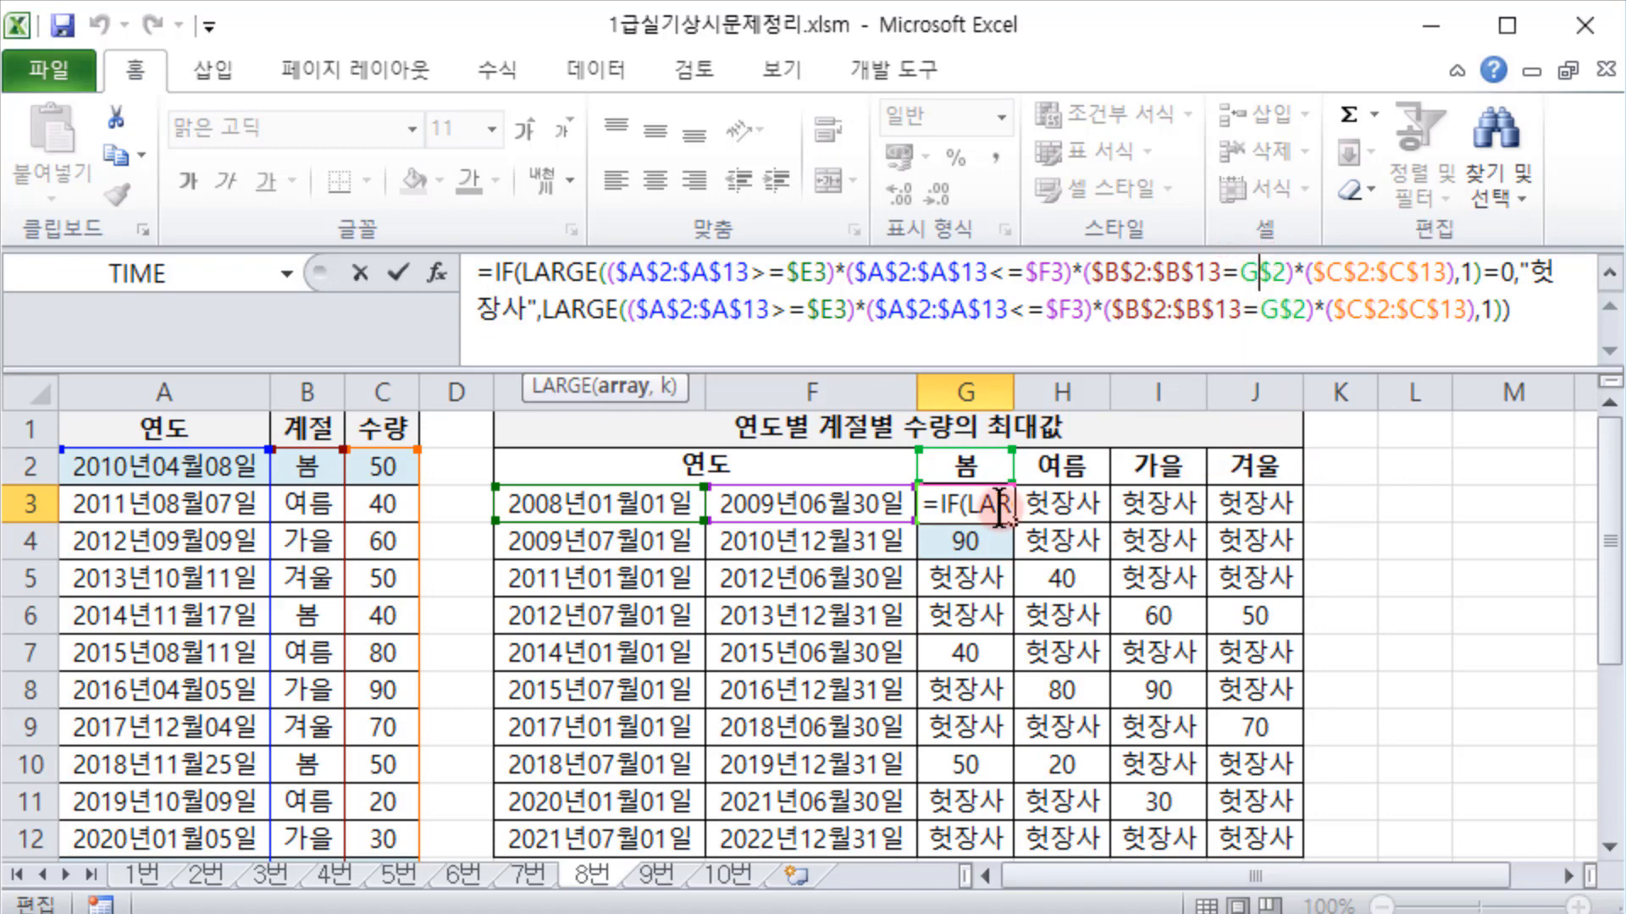
{"action": "key", "text": "ctrl+shift+Return"}
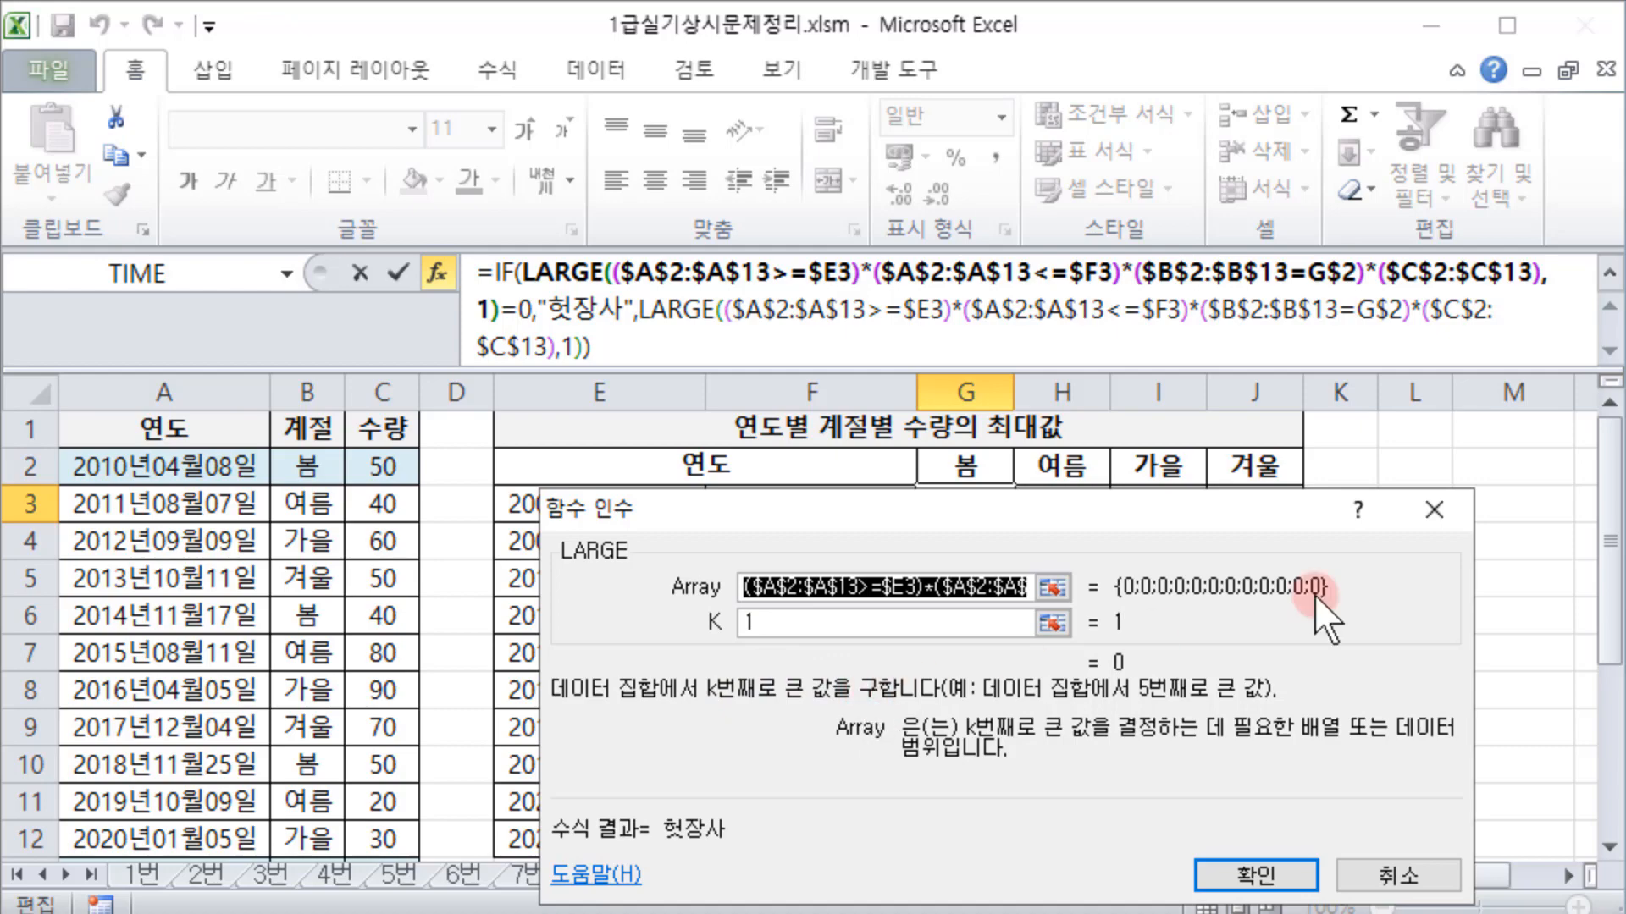
{"action": "left_click", "coordinate": [1438, 510]}
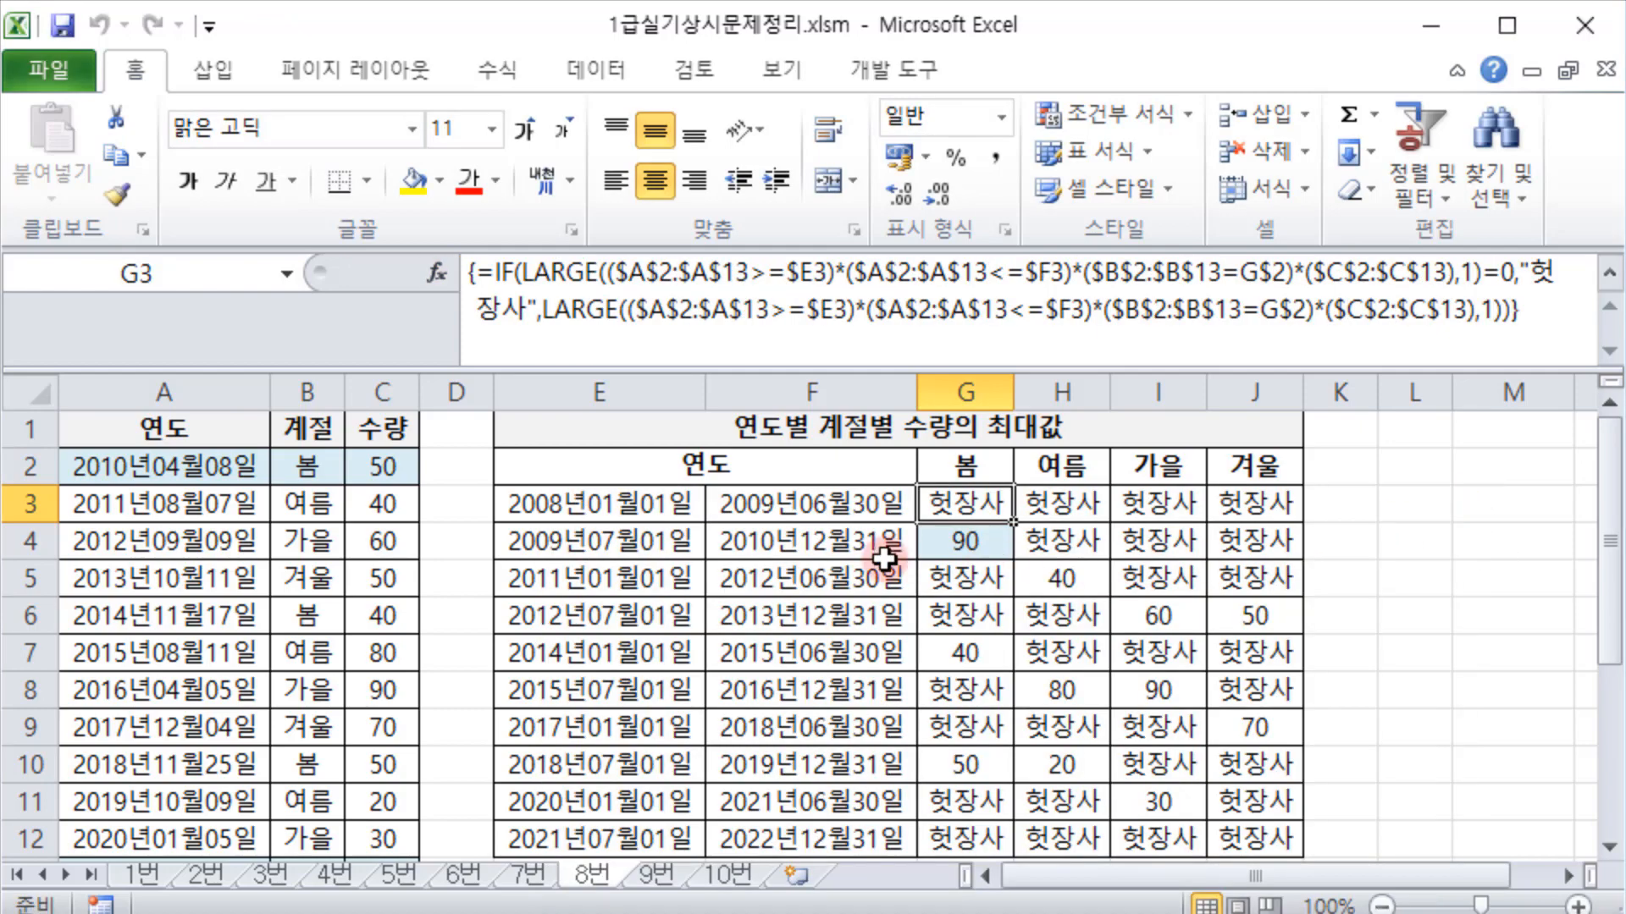